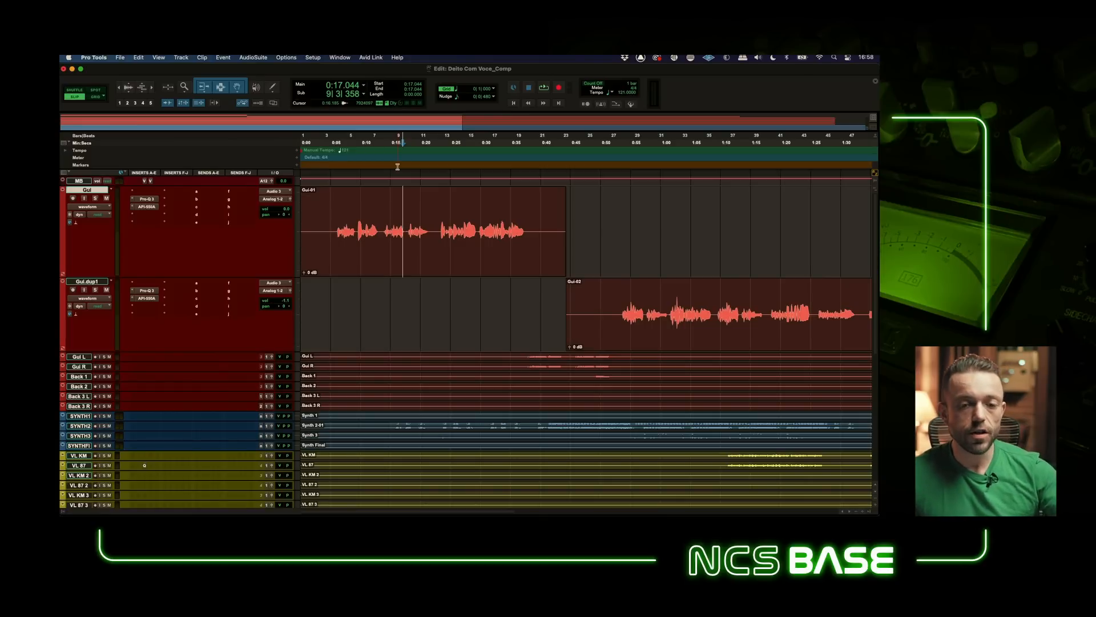
Step: Play back the opening phrases of the first lead vocal clip to compare syllable levels
{"action": "left_click_drag", "start_coordinate": [333, 211], "coordinate": [434, 212]}
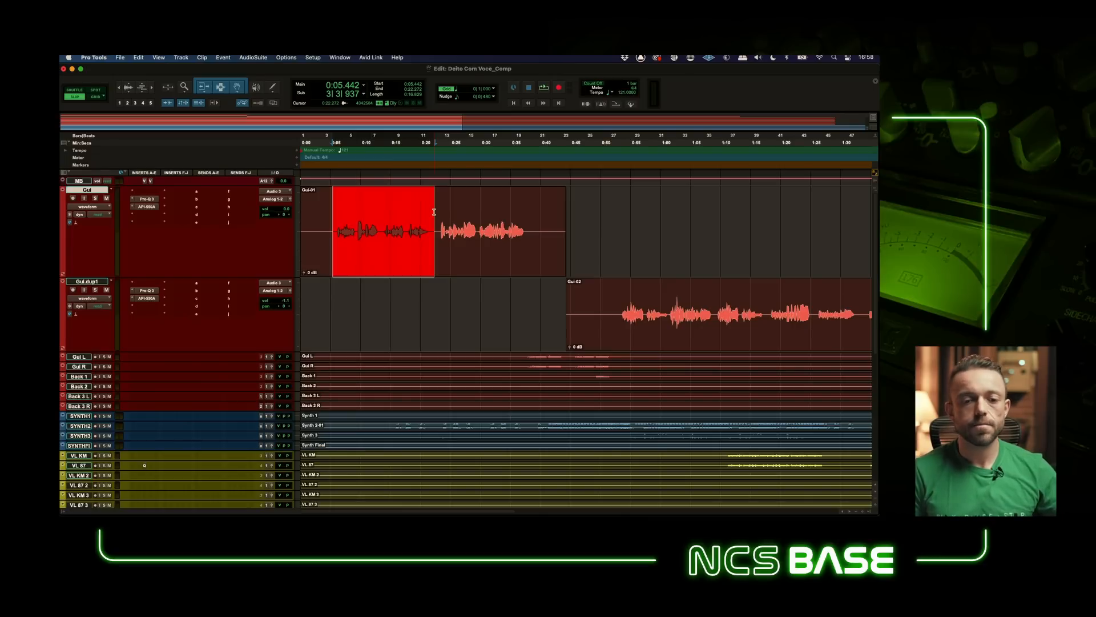
{"action": "key", "text": "space"}
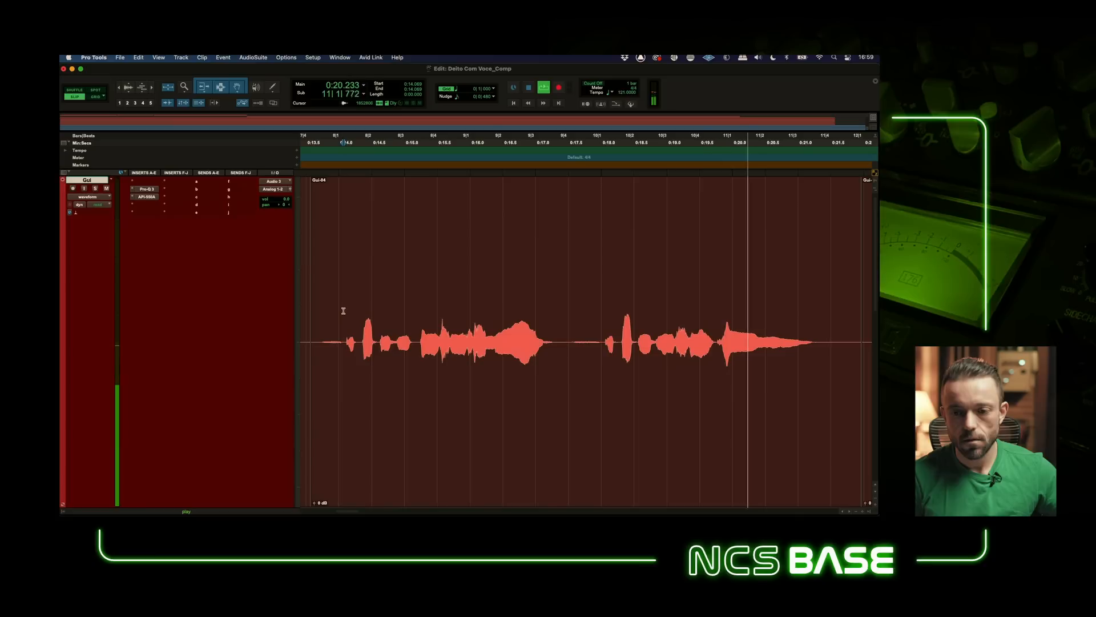
{"action": "key", "text": "space"}
{"action": "key", "text": "space"}
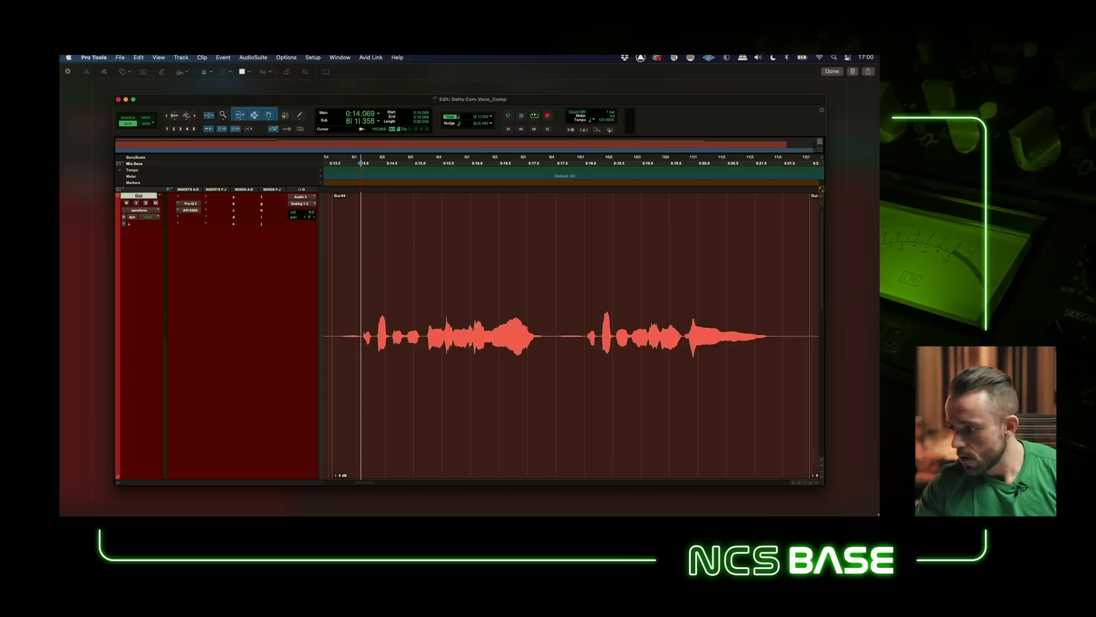
Step: On the waveform screenshot, draw a pointer to the first syllable and label it "QUE"
{"action": "left_click_drag", "start_coordinate": [361, 322], "coordinate": [298, 292]}
{"action": "mouse_move", "coordinate": [214, 273]}
{"action": "left_mouse_down"}
{"action": "mouse_move", "coordinate": [208, 293]}
{"action": "mouse_move", "coordinate": [209, 277]}
{"action": "left_mouse_up"}
{"action": "mouse_move", "coordinate": [208, 282]}
{"action": "left_mouse_down"}
{"action": "mouse_move", "coordinate": [217, 296]}
{"action": "mouse_move", "coordinate": [242, 272]}
{"action": "left_mouse_up"}
{"action": "mouse_move", "coordinate": [254, 271]}
{"action": "left_mouse_down"}
{"action": "mouse_move", "coordinate": [254, 290]}
{"action": "mouse_move", "coordinate": [254, 280]}
{"action": "left_mouse_up"}
Step: Draw pointer lines to the second and third syllables of the first phrase and label them "TA" and "TU"
{"action": "left_click_drag", "start_coordinate": [379, 250], "coordinate": [379, 312]}
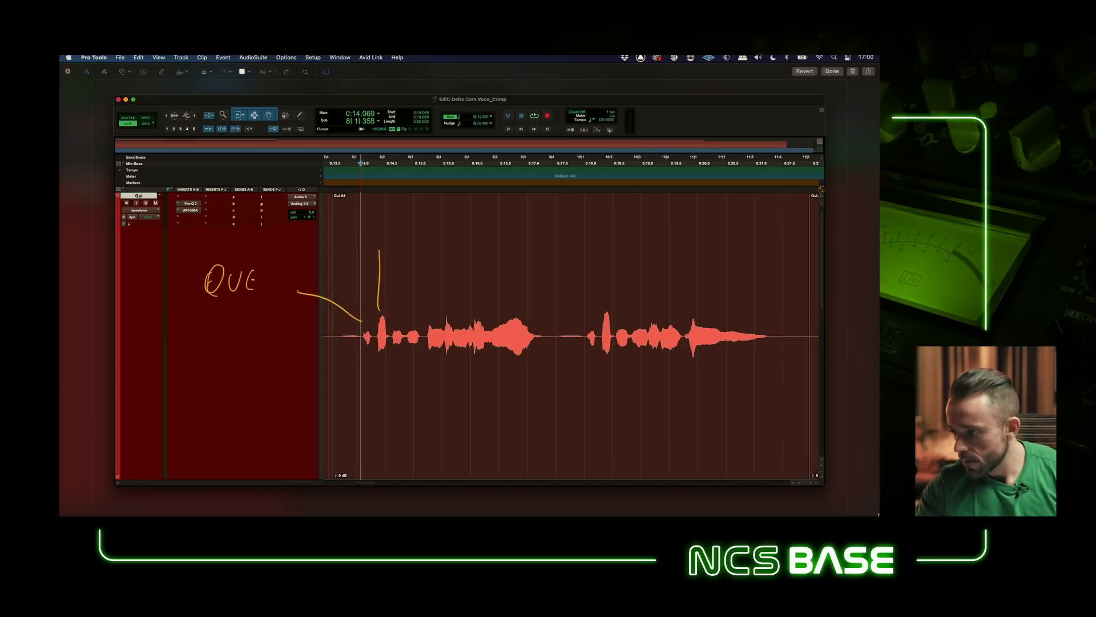
{"action": "left_click_drag", "start_coordinate": [366, 232], "coordinate": [377, 231]}
{"action": "mouse_move", "coordinate": [367, 224]}
{"action": "left_mouse_down"}
{"action": "mouse_move", "coordinate": [378, 224]}
{"action": "mouse_move", "coordinate": [400, 317]}
{"action": "left_mouse_up"}
{"action": "mouse_move", "coordinate": [404, 212]}
{"action": "left_mouse_down"}
{"action": "mouse_move", "coordinate": [436, 201]}
{"action": "mouse_move", "coordinate": [423, 233]}
{"action": "left_mouse_up"}
{"action": "left_click_drag", "start_coordinate": [434, 206], "coordinate": [451, 204]}
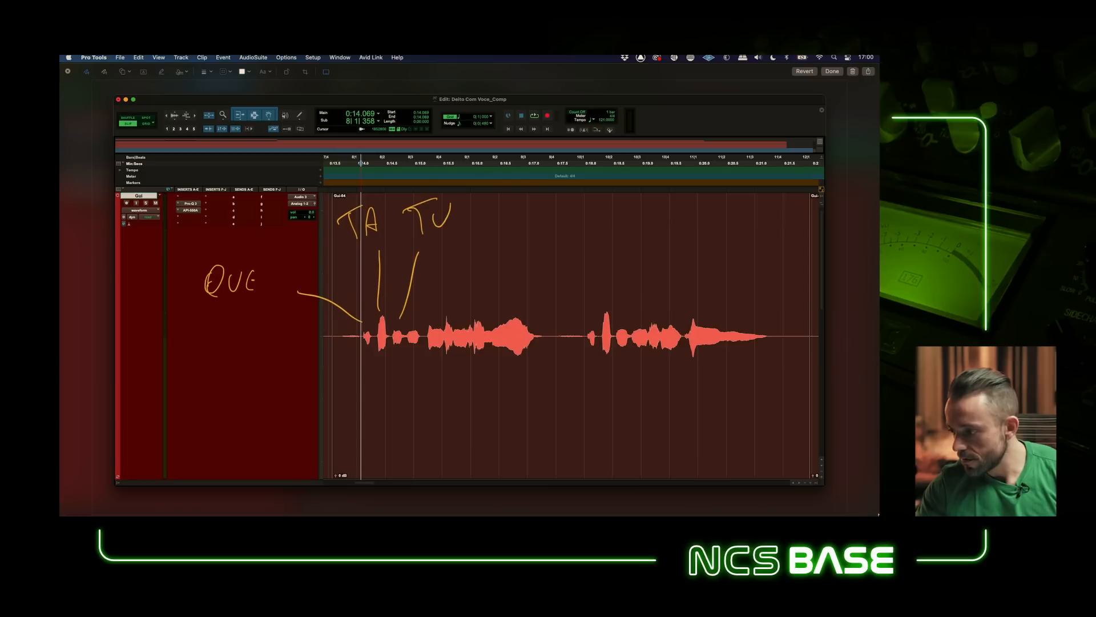
Step: Draw pointer lines to the fourth and fifth syllables of the first phrase and label them "DO" and "TÃO"
{"action": "left_click_drag", "start_coordinate": [481, 252], "coordinate": [422, 313]}
{"action": "left_click_drag", "start_coordinate": [492, 223], "coordinate": [499, 245]}
{"action": "mouse_move", "coordinate": [481, 221]}
{"action": "left_mouse_down"}
{"action": "mouse_move", "coordinate": [510, 237]}
{"action": "mouse_move", "coordinate": [492, 245]}
{"action": "left_mouse_up"}
{"action": "left_click_drag", "start_coordinate": [512, 237], "coordinate": [512, 235]}
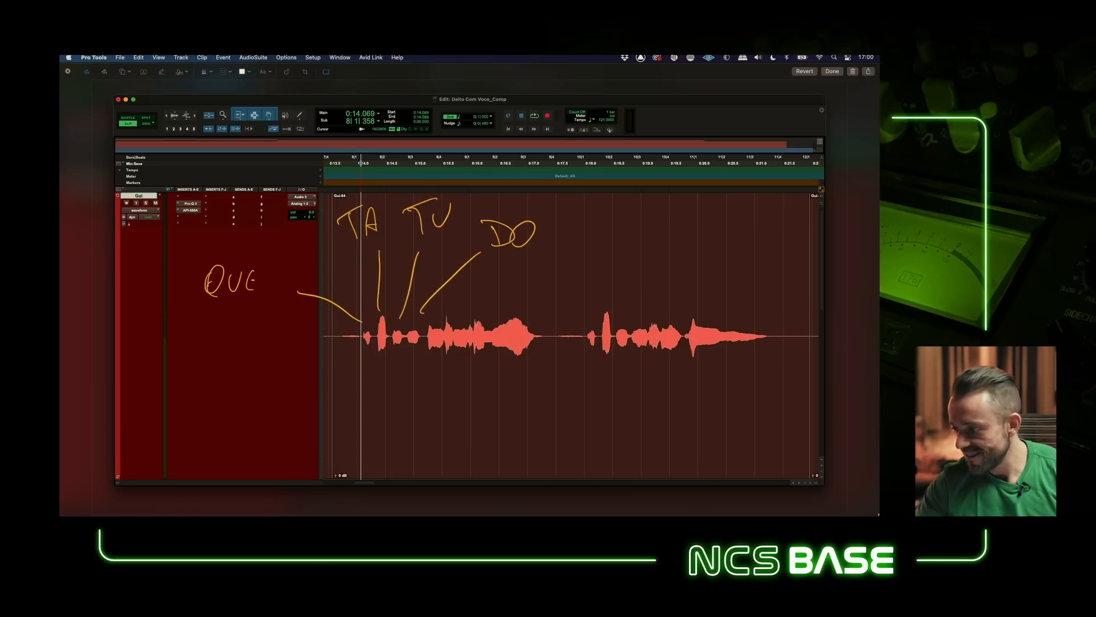
{"action": "left_click_drag", "start_coordinate": [433, 370], "coordinate": [430, 403]}
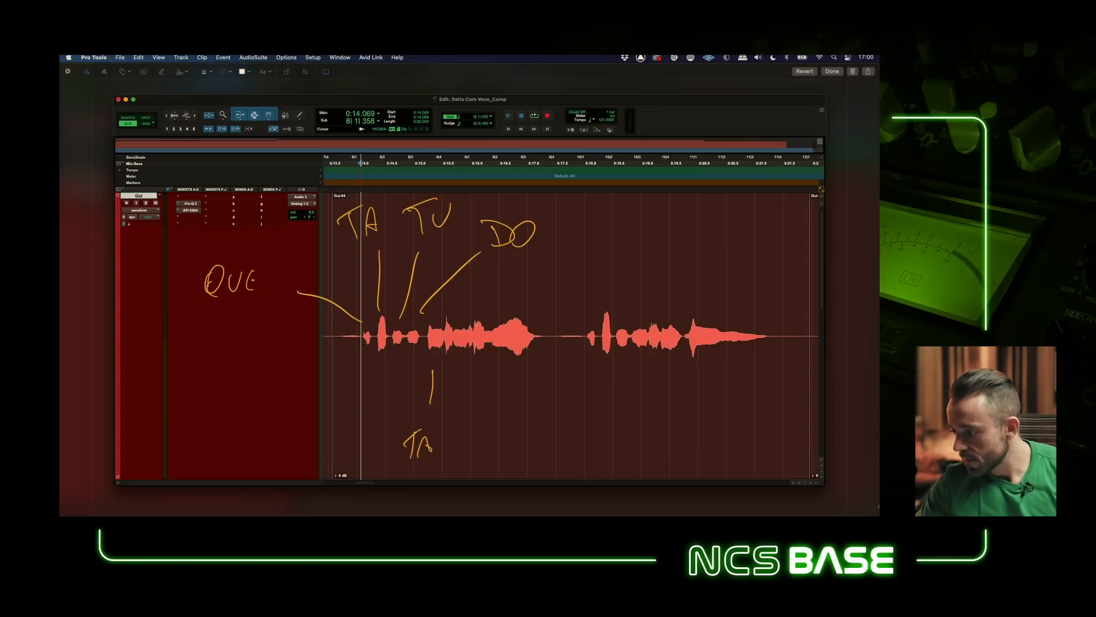
{"action": "left_click_drag", "start_coordinate": [439, 437], "coordinate": [441, 437]}
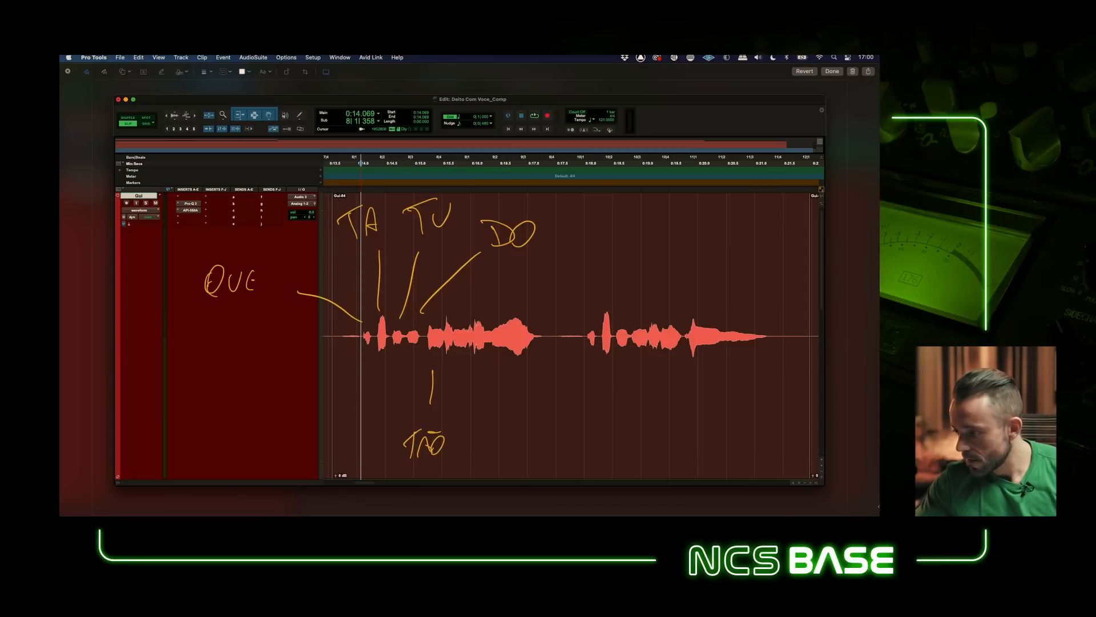
Step: Label the remaining syllables of the first phrase "CIN", "ZA", "A" and "mor" with pointers to the waveform
{"action": "left_click_drag", "start_coordinate": [457, 361], "coordinate": [487, 418]}
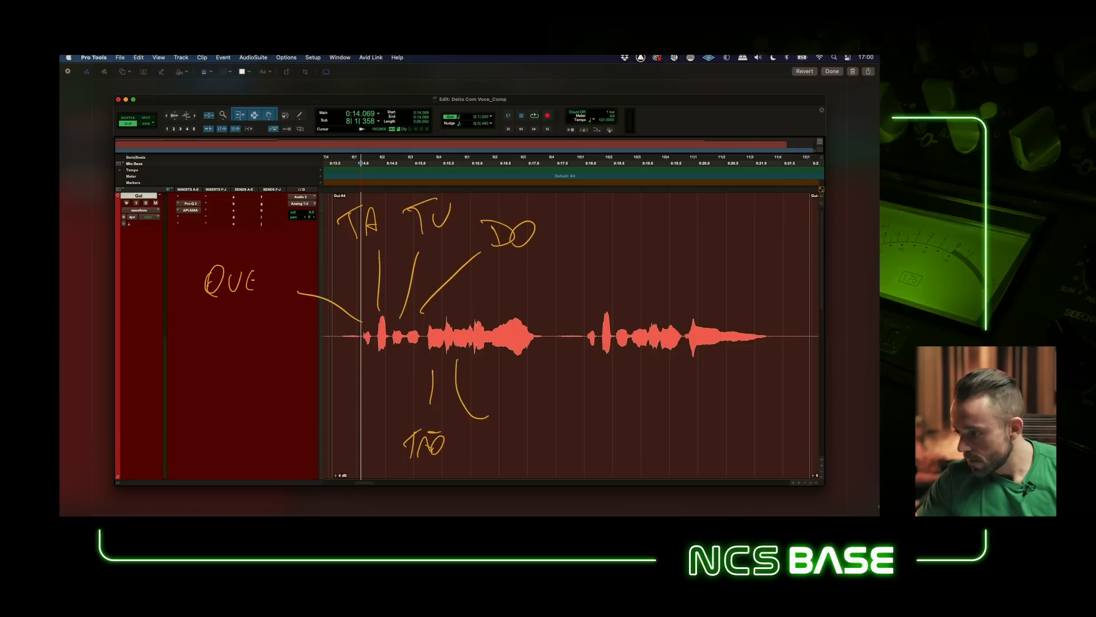
{"action": "left_click_drag", "start_coordinate": [535, 426], "coordinate": [553, 427]}
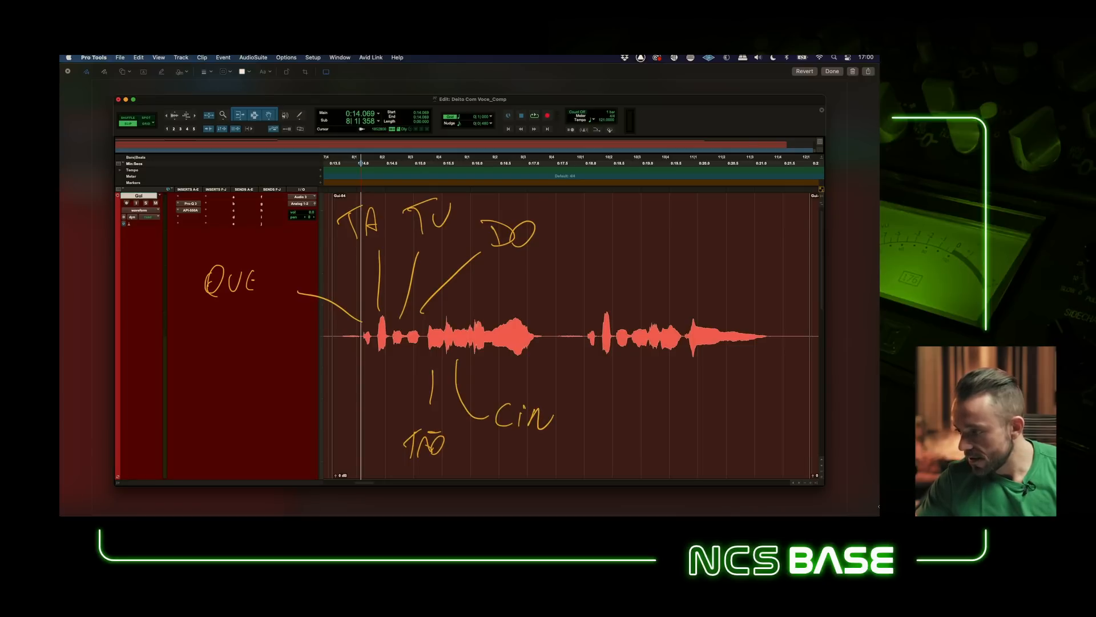
{"action": "left_click_drag", "start_coordinate": [490, 296], "coordinate": [464, 321]}
{"action": "mouse_move", "coordinate": [531, 274]}
{"action": "left_mouse_down"}
{"action": "mouse_move", "coordinate": [526, 288]}
{"action": "mouse_move", "coordinate": [563, 288]}
{"action": "left_mouse_up"}
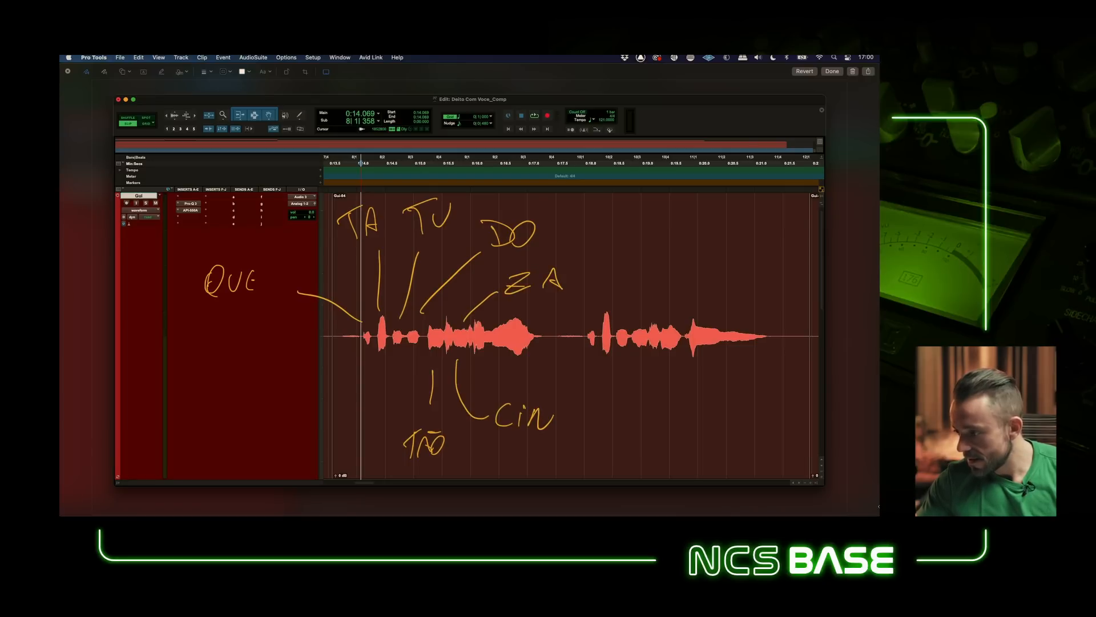
{"action": "mouse_move", "coordinate": [481, 359]}
{"action": "left_mouse_down"}
{"action": "mouse_move", "coordinate": [542, 386]}
{"action": "mouse_move", "coordinate": [537, 394]}
{"action": "mouse_move", "coordinate": [583, 393]}
{"action": "left_mouse_up"}
{"action": "mouse_move", "coordinate": [535, 316]}
{"action": "left_mouse_down"}
{"action": "mouse_move", "coordinate": [635, 276]}
{"action": "mouse_move", "coordinate": [663, 242]}
{"action": "mouse_move", "coordinate": [722, 246]}
{"action": "left_mouse_up"}
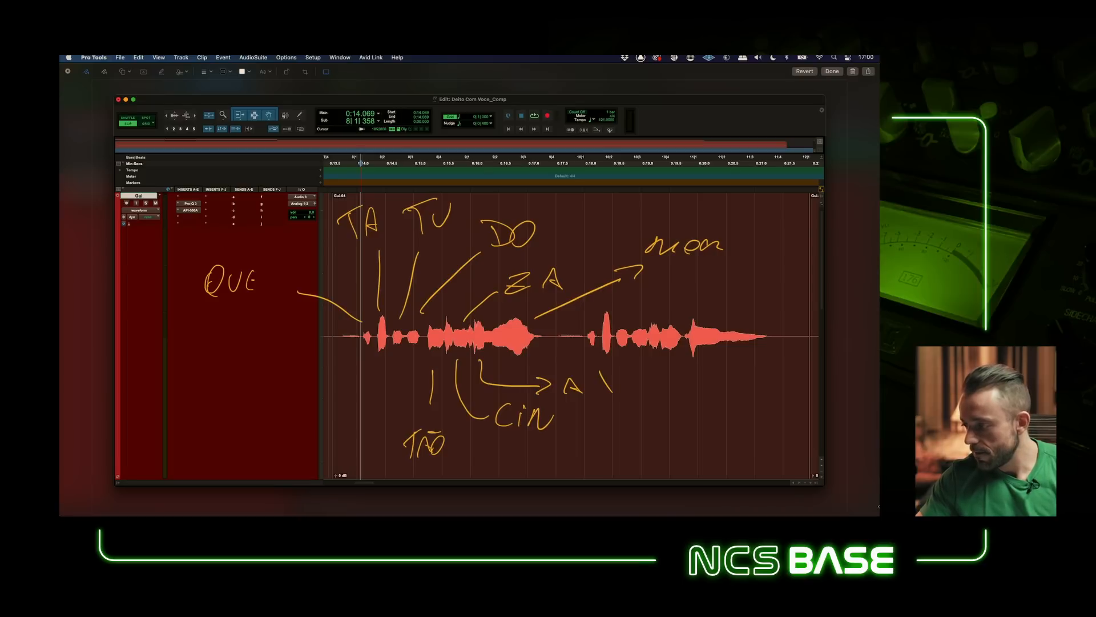
Step: Label the first three syllables of the second phrase "QUE", "TA" and "TU", with pointers to the waveform
{"action": "left_click_drag", "start_coordinate": [631, 399], "coordinate": [634, 399]}
{"action": "left_click_drag", "start_coordinate": [630, 409], "coordinate": [661, 422]}
{"action": "left_click_drag", "start_coordinate": [674, 406], "coordinate": [668, 423]}
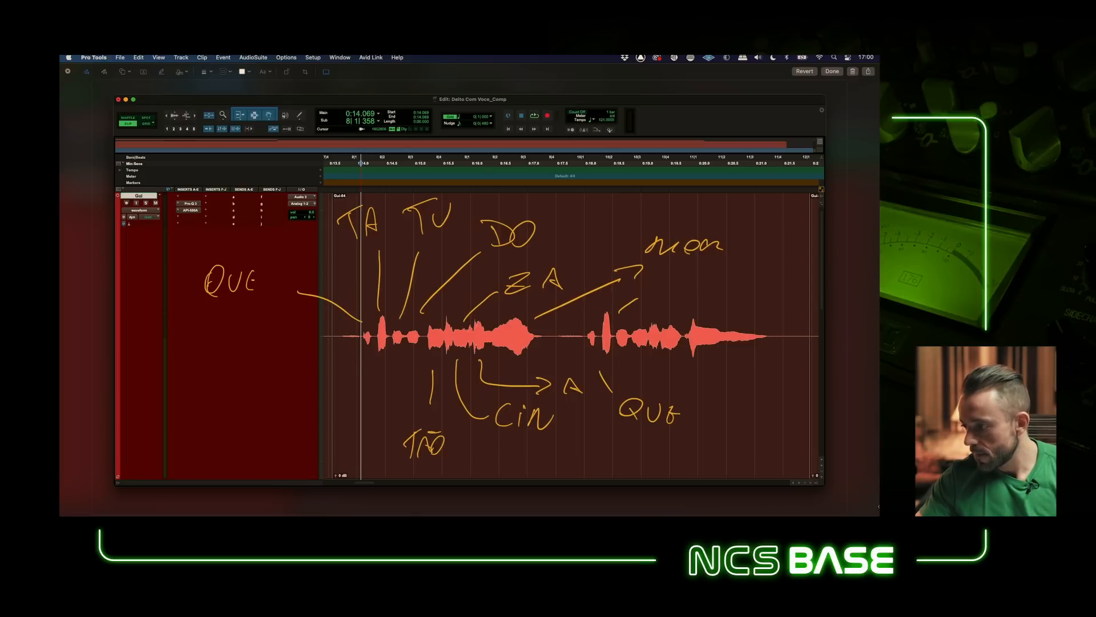
{"action": "left_click_drag", "start_coordinate": [674, 301], "coordinate": [695, 299]}
{"action": "left_click_drag", "start_coordinate": [624, 359], "coordinate": [654, 376]}
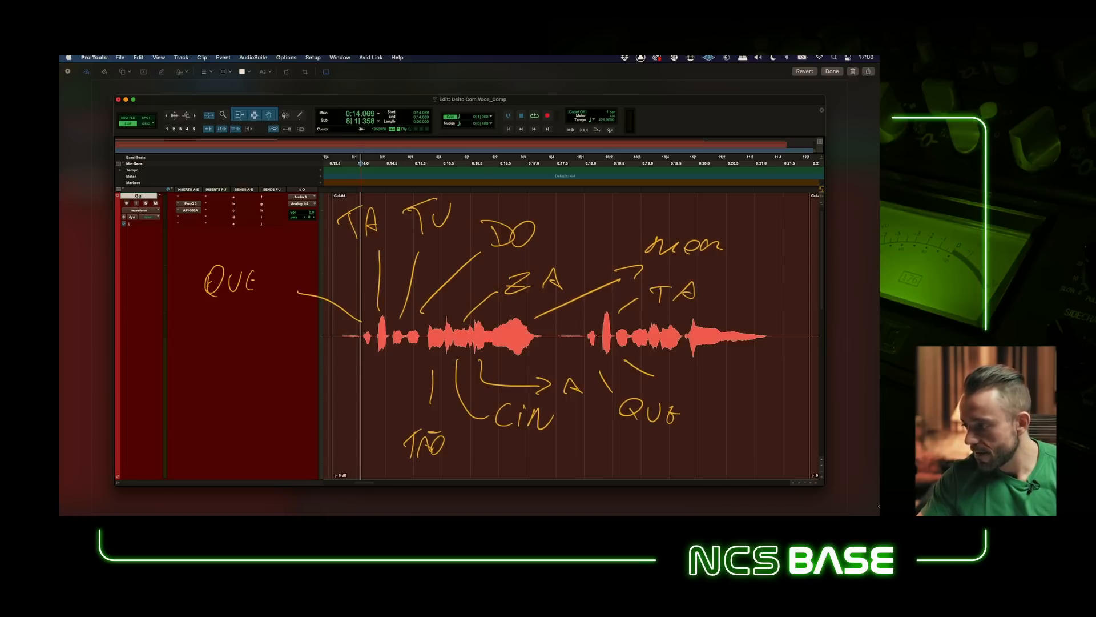
Step: Draw pointer lines to the next two syllables of the second phrase and label them "DO" and "SEM"
{"action": "mouse_move", "coordinate": [650, 320]}
{"action": "left_mouse_down"}
{"action": "mouse_move", "coordinate": [721, 301]}
{"action": "mouse_move", "coordinate": [744, 307]}
{"action": "left_mouse_up"}
{"action": "left_click_drag", "start_coordinate": [756, 301], "coordinate": [754, 302]}
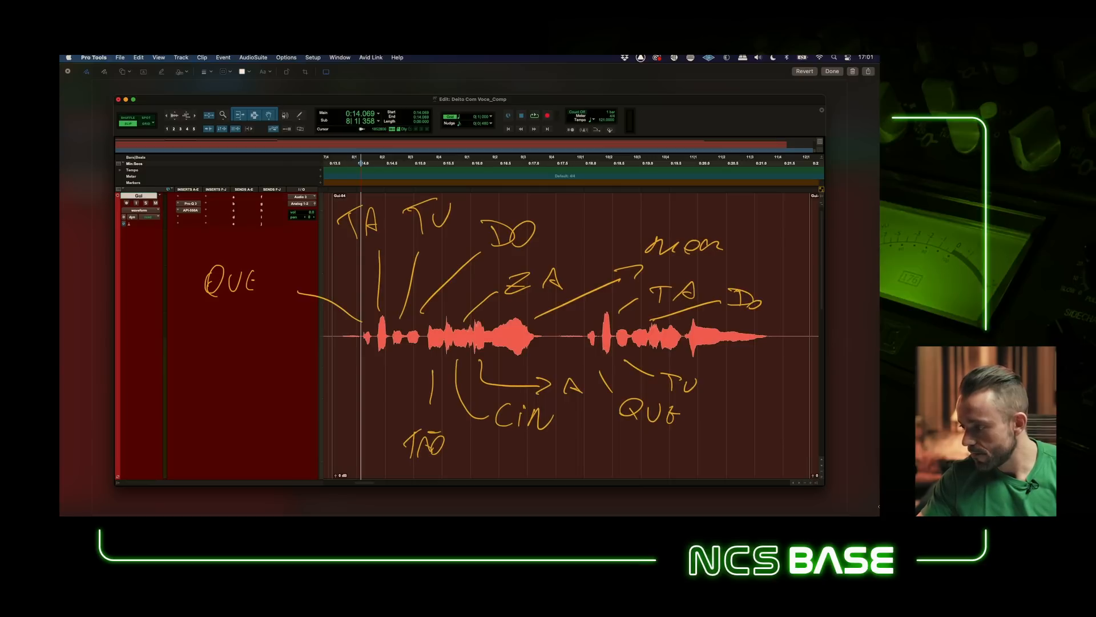
{"action": "mouse_move", "coordinate": [658, 356]}
{"action": "left_mouse_down"}
{"action": "mouse_move", "coordinate": [696, 361]}
{"action": "mouse_move", "coordinate": [711, 379]}
{"action": "mouse_move", "coordinate": [775, 378]}
{"action": "left_mouse_up"}
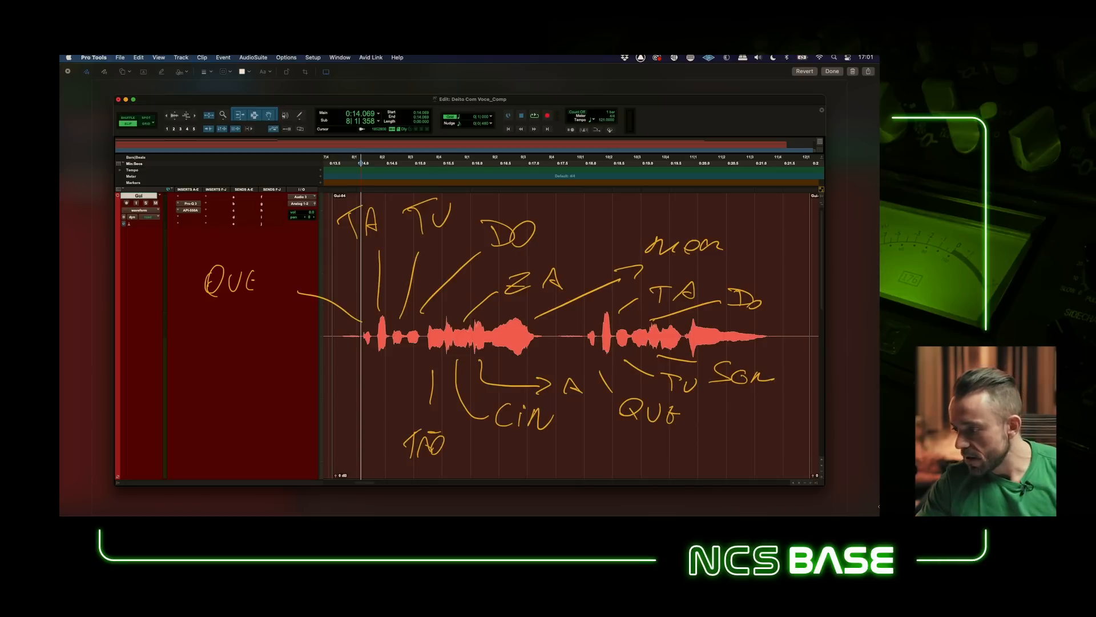
Step: Mark the first phrase's "TA", "A" and "mor" in blue, and underline "TÃO" and "SEM" in green
{"action": "mouse_move", "coordinate": [337, 208]}
{"action": "left_mouse_down"}
{"action": "mouse_move", "coordinate": [351, 255]}
{"action": "mouse_move", "coordinate": [394, 200]}
{"action": "mouse_move", "coordinate": [325, 226]}
{"action": "left_mouse_up"}
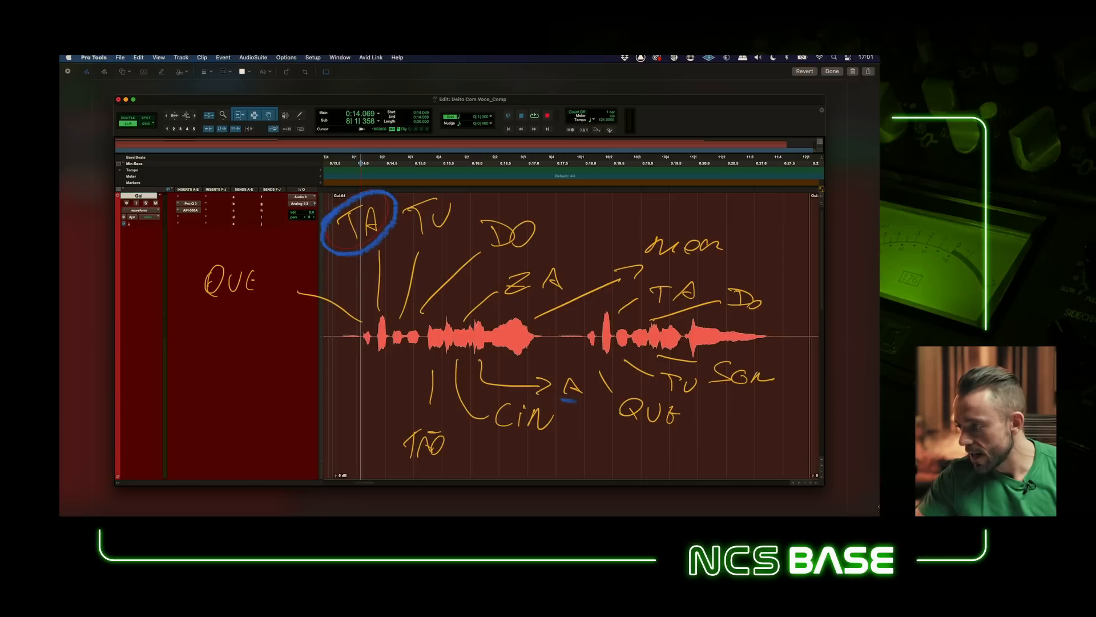
{"action": "left_click_drag", "start_coordinate": [698, 229], "coordinate": [714, 226]}
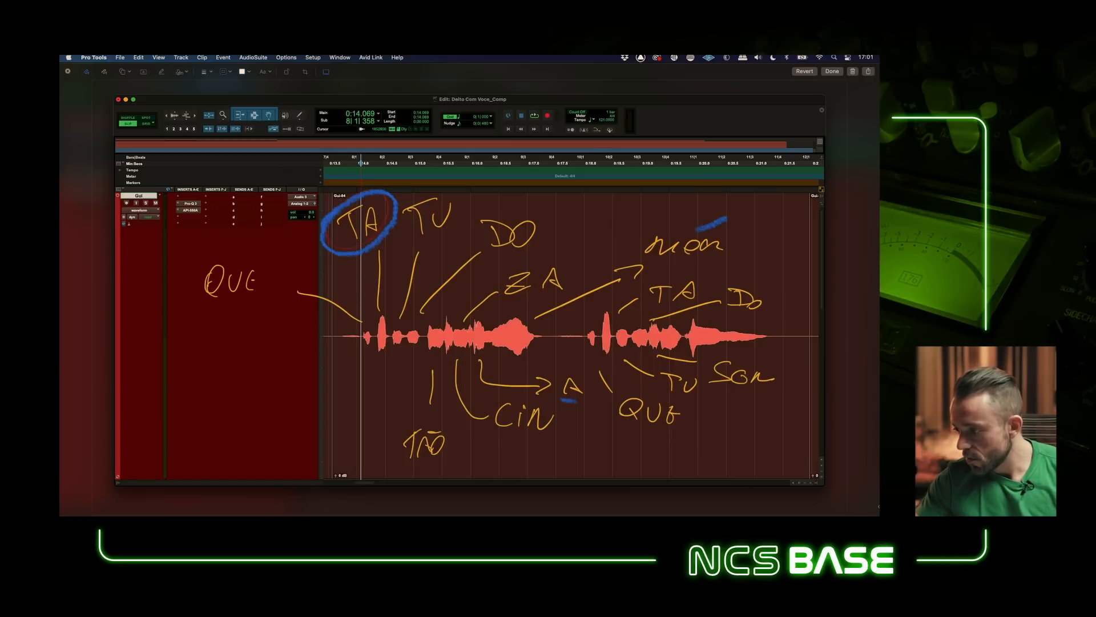
{"action": "mouse_move", "coordinate": [394, 473]}
{"action": "left_mouse_down"}
{"action": "mouse_move", "coordinate": [453, 467]}
{"action": "mouse_move", "coordinate": [394, 474]}
{"action": "left_mouse_up"}
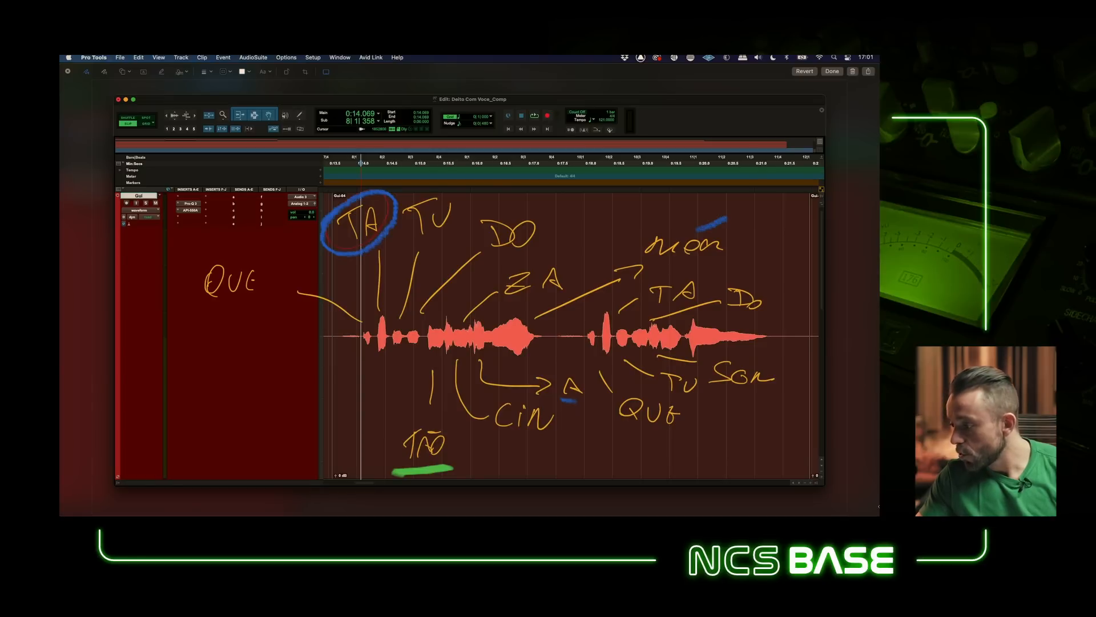
{"action": "left_click_drag", "start_coordinate": [682, 400], "coordinate": [707, 406]}
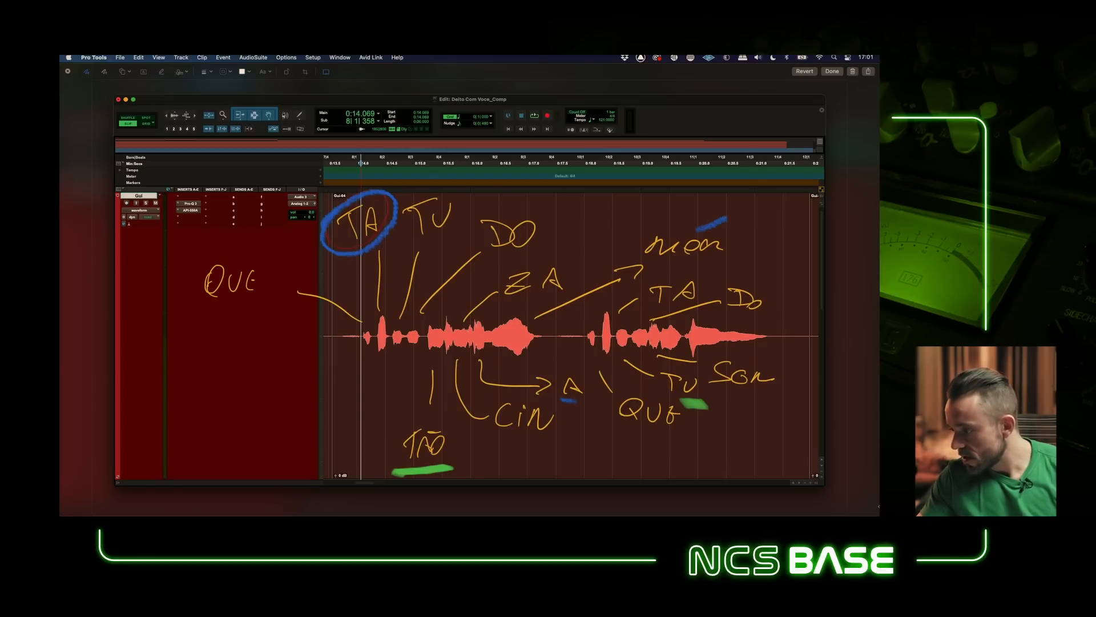
{"action": "key", "text": "super+z"}
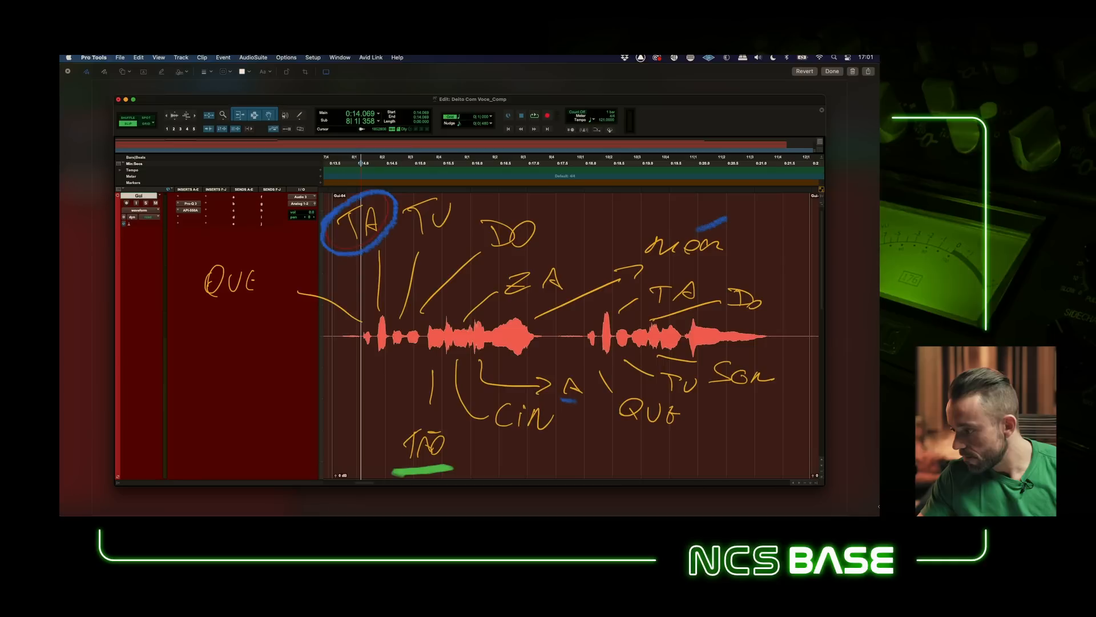
{"action": "left_click_drag", "start_coordinate": [713, 393], "coordinate": [763, 401]}
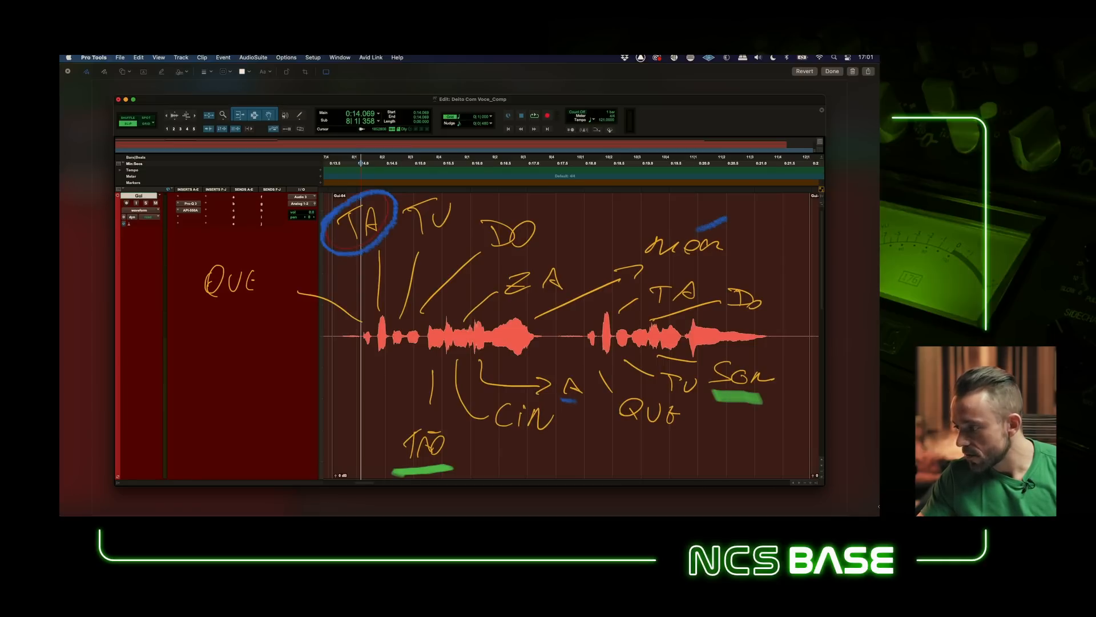
Step: Circle the second phrase's "TA" and its final loud attack in blue, and mark the first phrase's quiet syllables in purple
{"action": "mouse_move", "coordinate": [690, 317]}
{"action": "left_mouse_down"}
{"action": "mouse_move", "coordinate": [687, 348]}
{"action": "mouse_move", "coordinate": [702, 320]}
{"action": "mouse_move", "coordinate": [686, 321]}
{"action": "mouse_move", "coordinate": [700, 281]}
{"action": "mouse_move", "coordinate": [651, 300]}
{"action": "left_mouse_up"}
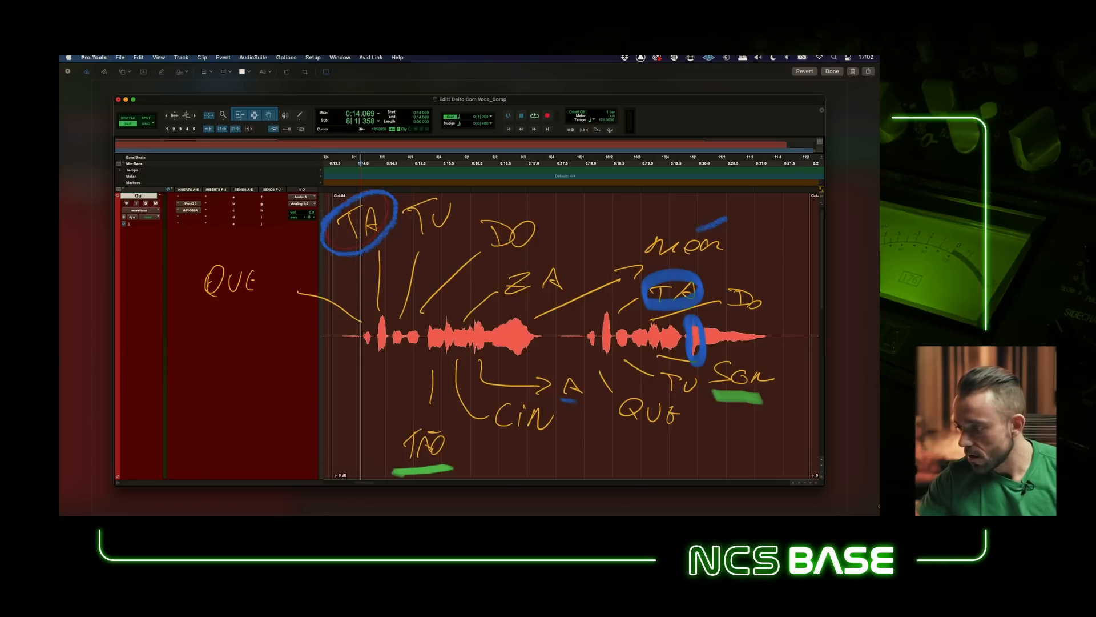
{"action": "left_click_drag", "start_coordinate": [357, 353], "coordinate": [415, 359]}
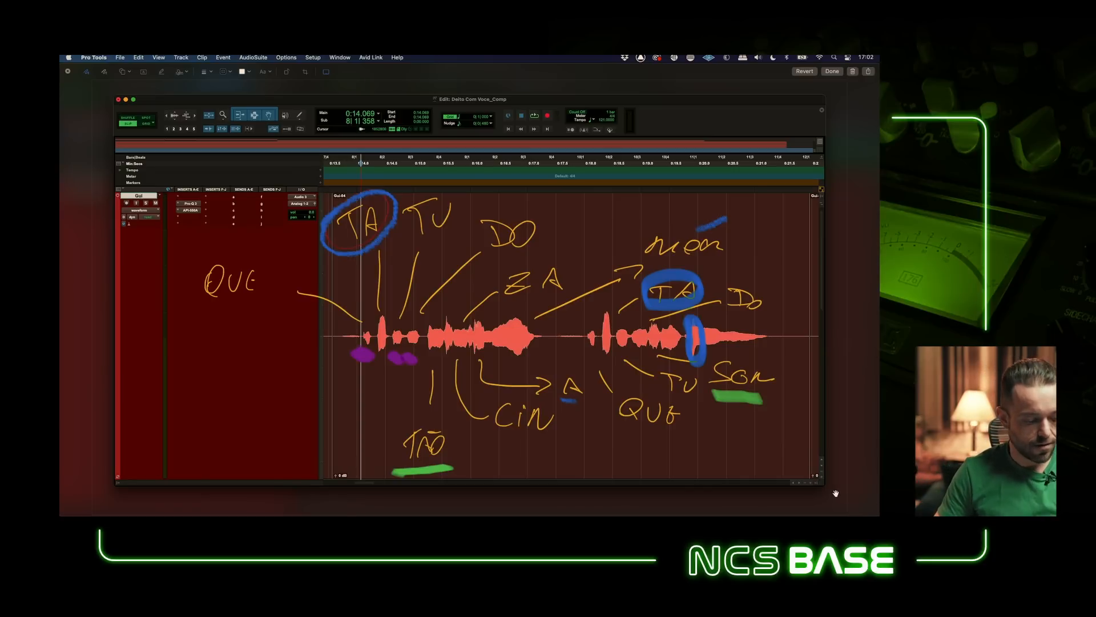
Step: Close the annotated screenshot without saving the drawings
{"action": "key", "text": "Escape"}
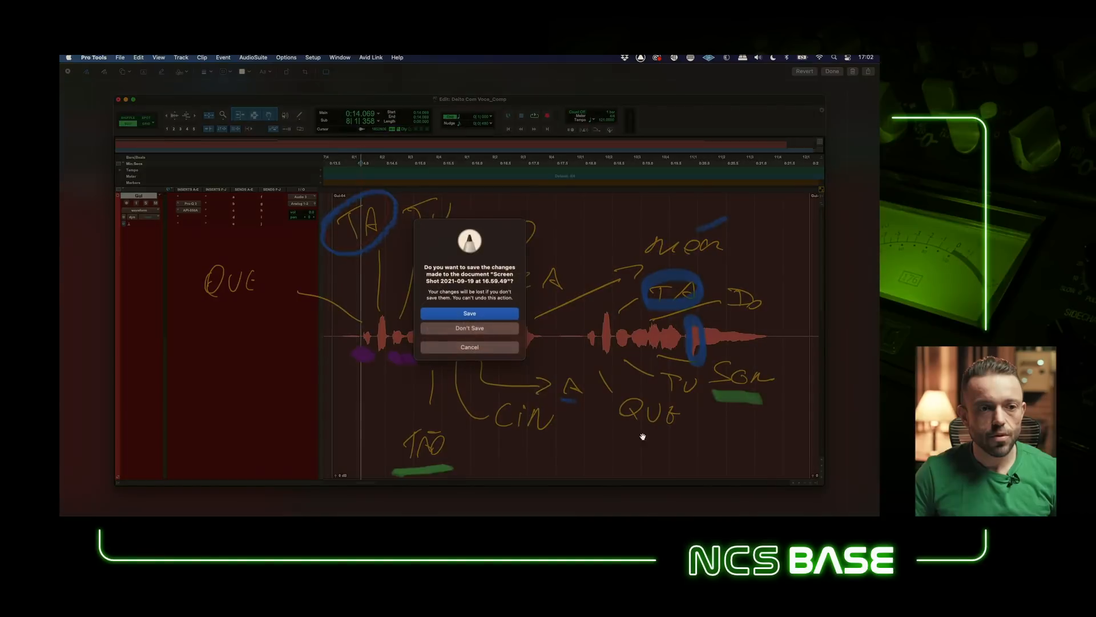
{"action": "left_click", "coordinate": [463, 327]}
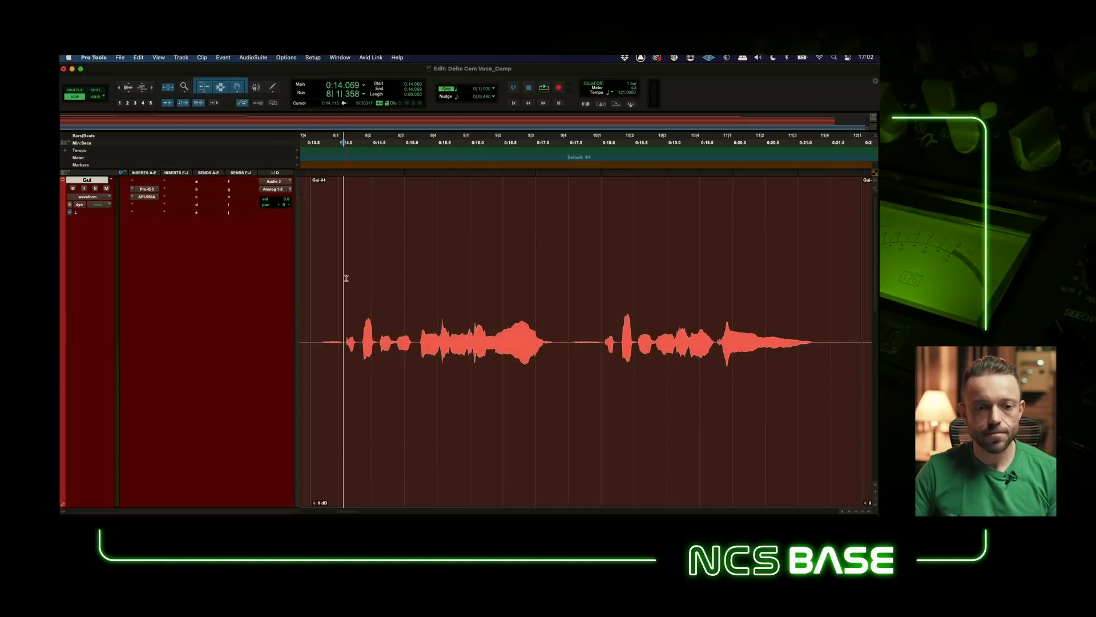
Step: Show the clip gain line on the vocal clip
{"action": "left_click", "coordinate": [360, 278]}
{"action": "left_click", "coordinate": [181, 57]}
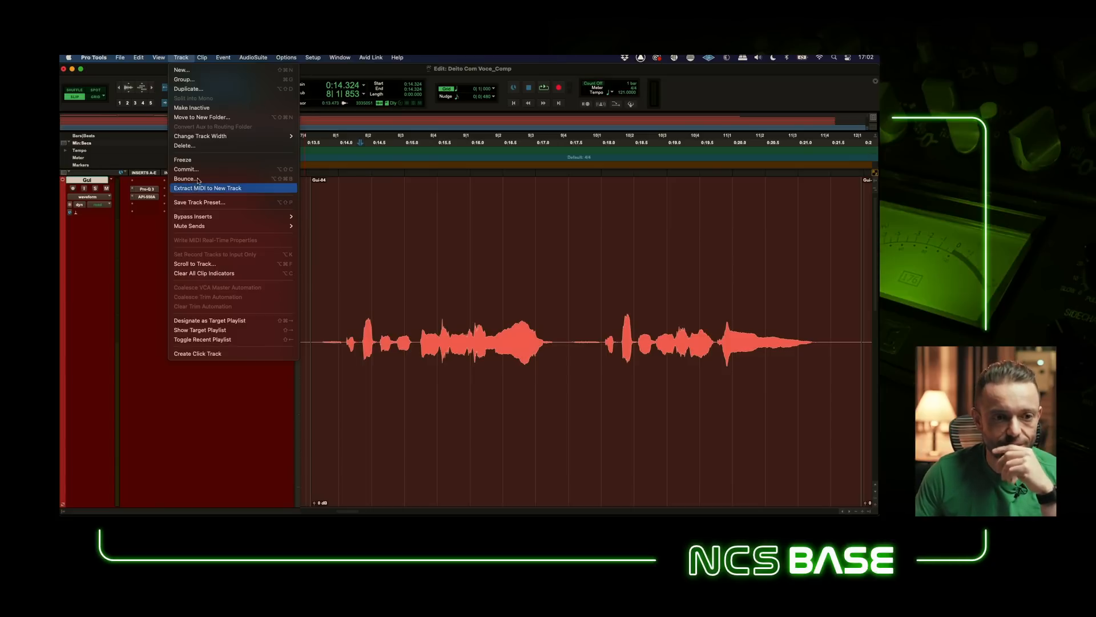
{"action": "mouse_move", "coordinate": [156, 59]}
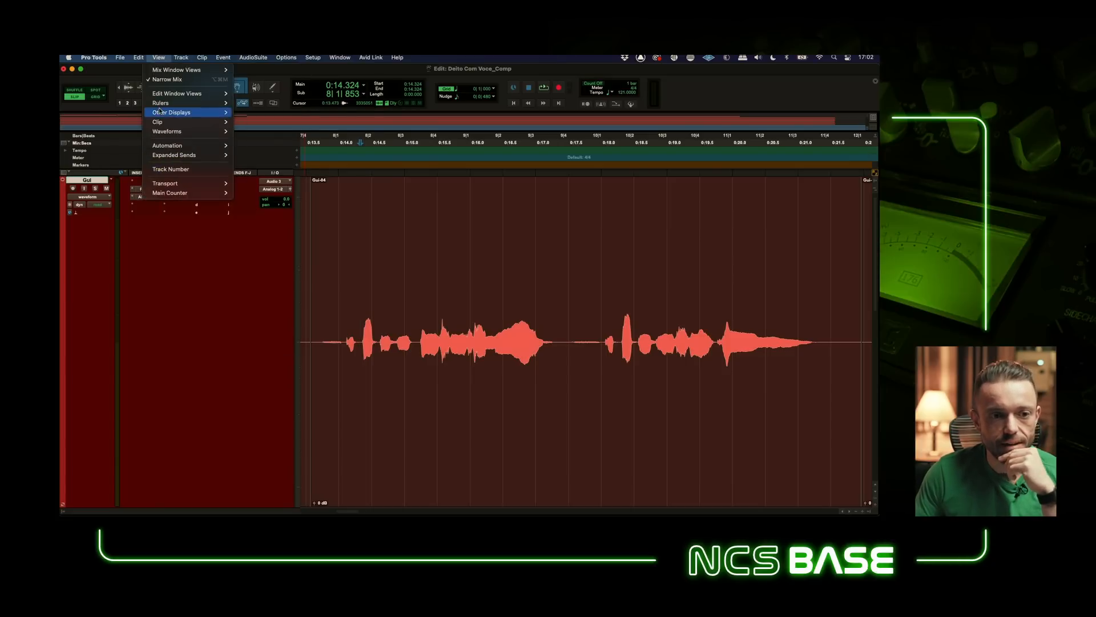
{"action": "mouse_move", "coordinate": [163, 122]}
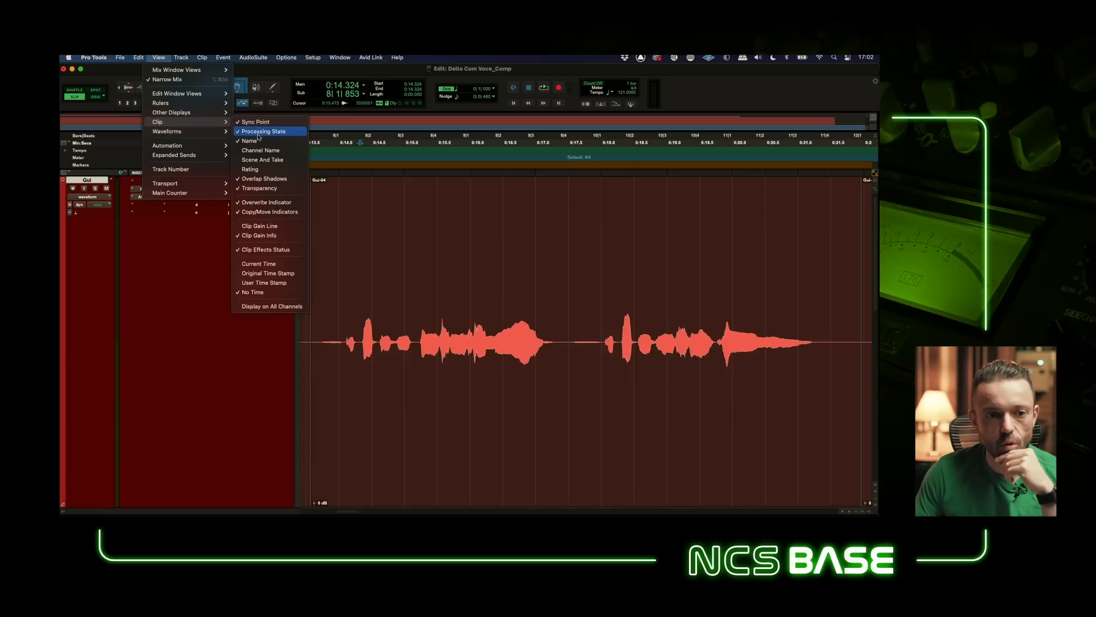
{"action": "left_click", "coordinate": [259, 225]}
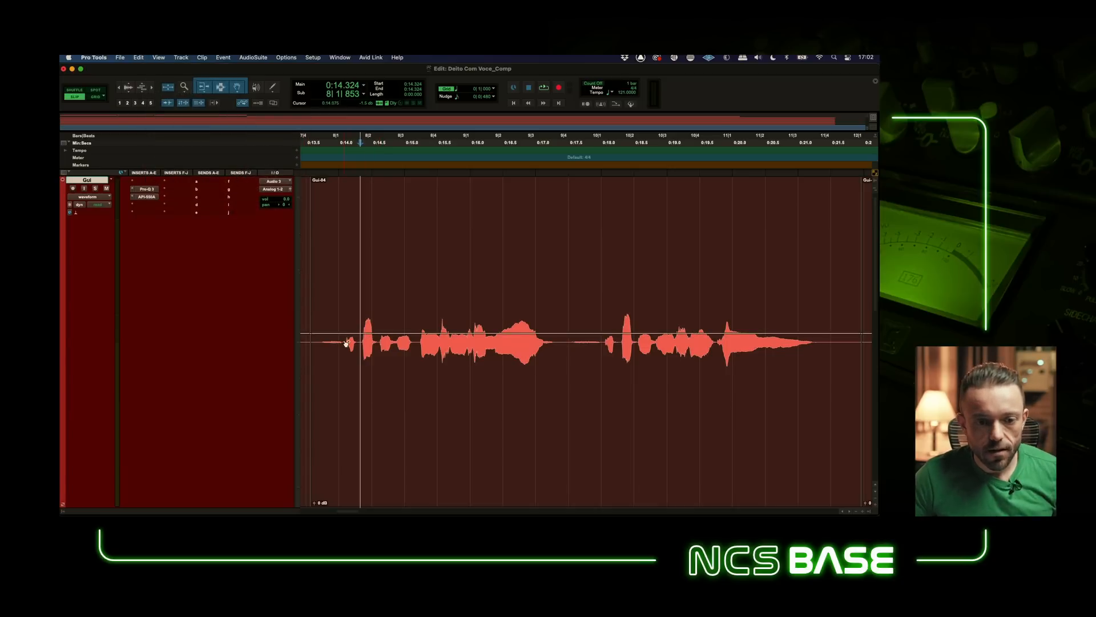
Step: Raise the clip gain on the first phrase's quiet opening syllable and lower it on the loud second syllable
{"action": "left_click_drag", "start_coordinate": [353, 311], "coordinate": [355, 298]}
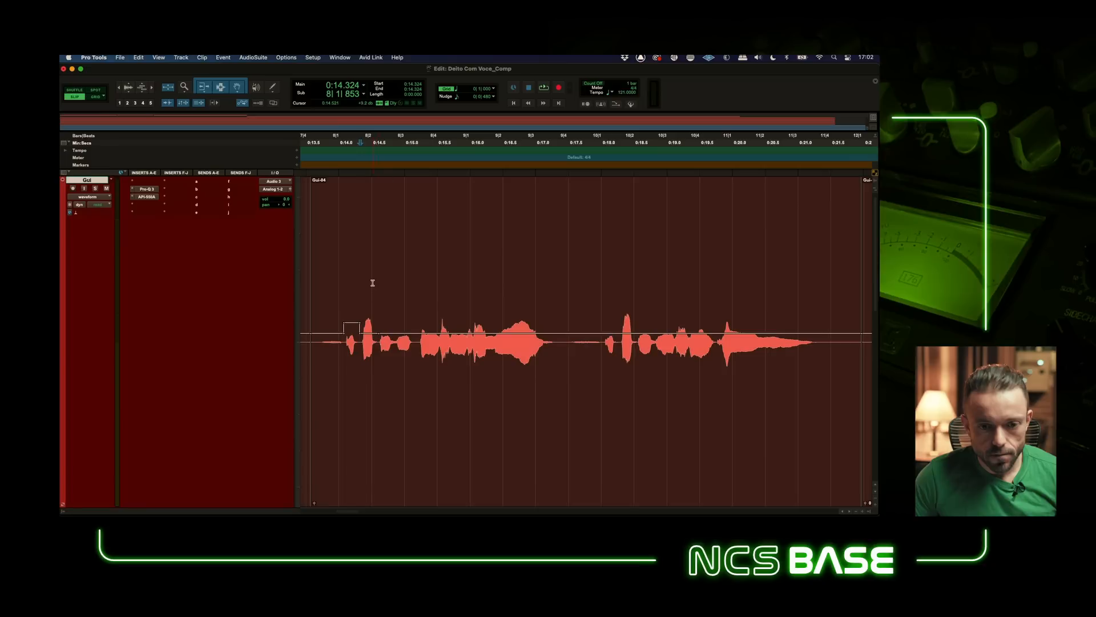
{"action": "mouse_move", "coordinate": [371, 315]}
{"action": "left_mouse_down"}
{"action": "mouse_move", "coordinate": [354, 282]}
{"action": "mouse_move", "coordinate": [373, 320]}
{"action": "left_mouse_up"}
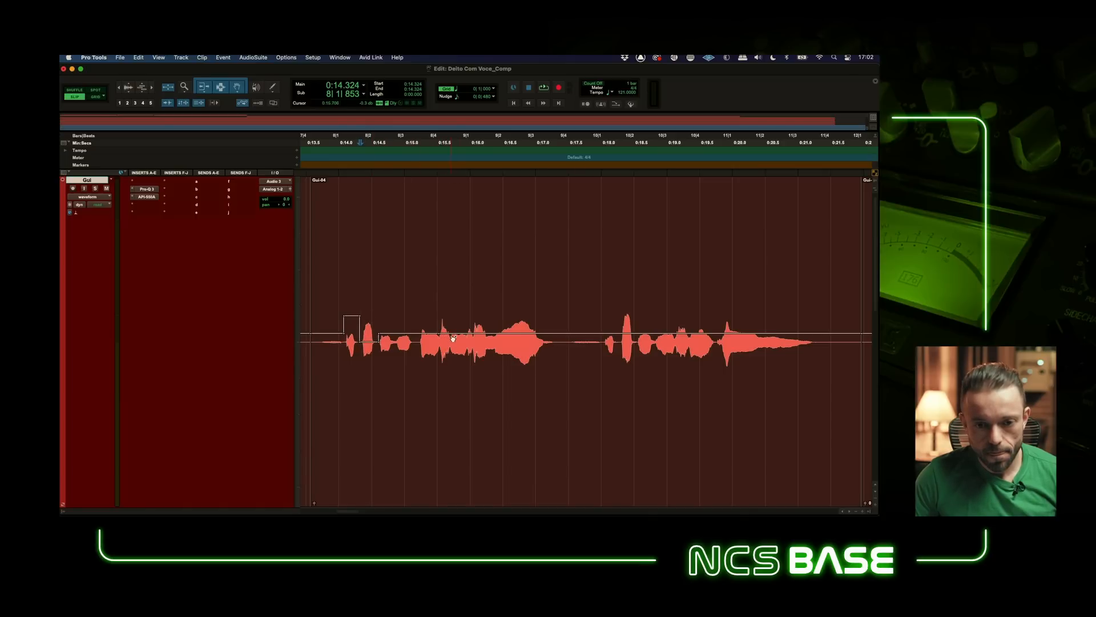
Step: Lower the clip gain on the two short peaks in the middle of the first phrase and on its sustained ending
{"action": "left_click", "coordinate": [446, 291]}
{"action": "left_click_drag", "start_coordinate": [444, 318], "coordinate": [479, 306]}
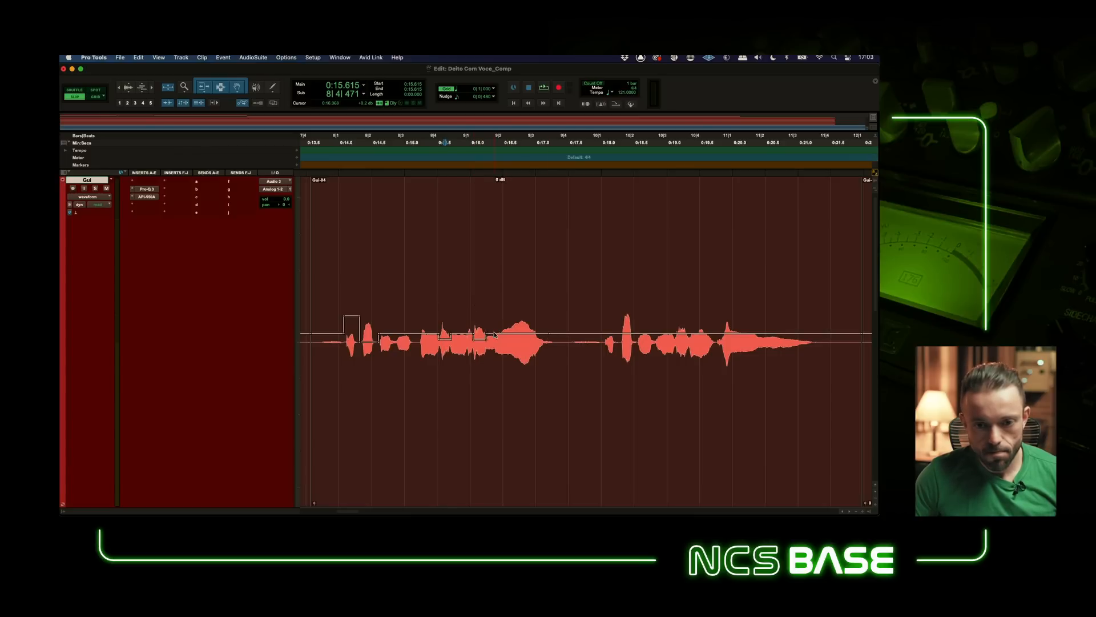
{"action": "left_click_drag", "start_coordinate": [516, 307], "coordinate": [516, 312]}
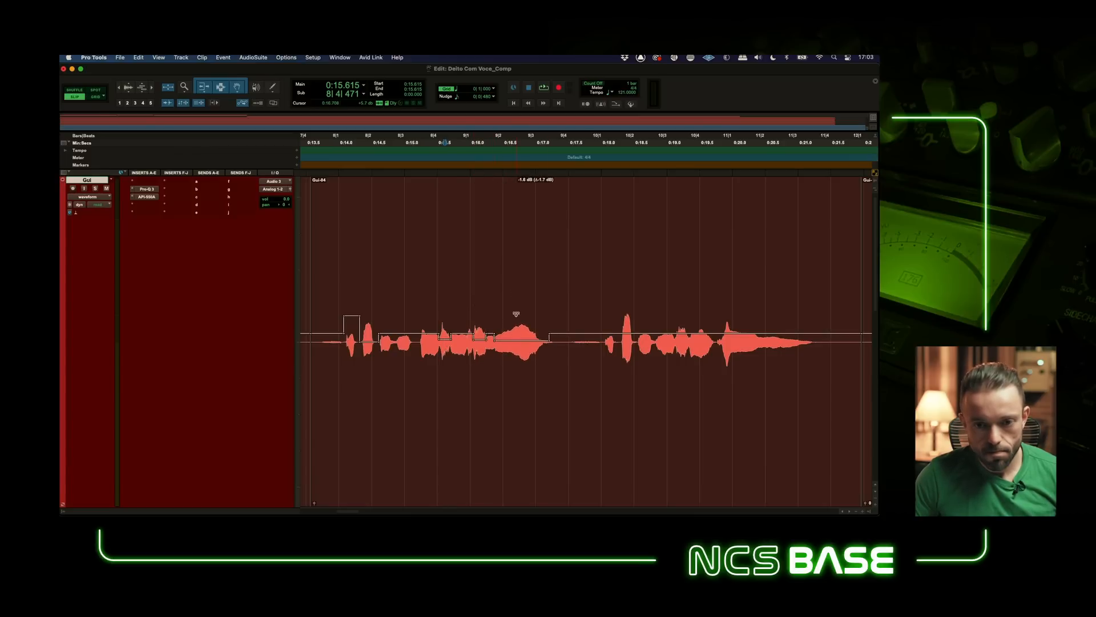
Step: Raise the clip gain on the second phrase's quiet opening syllable and lower it on the loud second syllable and the short mid-phrase peak
{"action": "left_click", "coordinate": [604, 344], "text": "super"}
{"action": "left_click", "coordinate": [618, 344], "text": "super"}
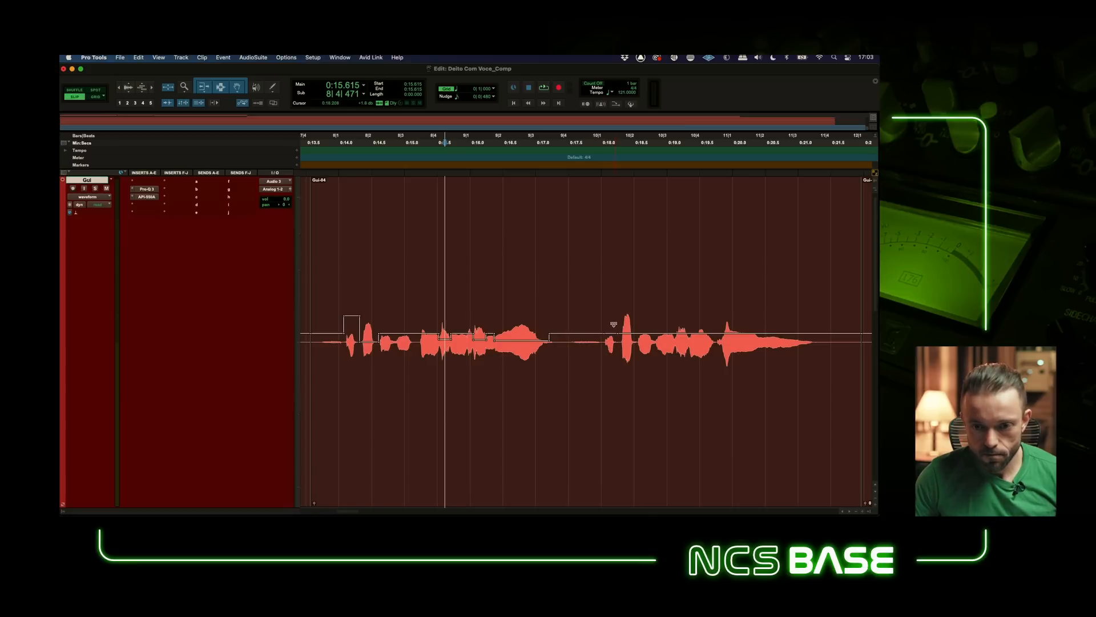
{"action": "mouse_move", "coordinate": [614, 323]}
{"action": "left_mouse_down"}
{"action": "mouse_move", "coordinate": [613, 314]}
{"action": "mouse_move", "coordinate": [628, 331]}
{"action": "left_mouse_up"}
{"action": "left_click", "coordinate": [637, 334], "text": "super"}
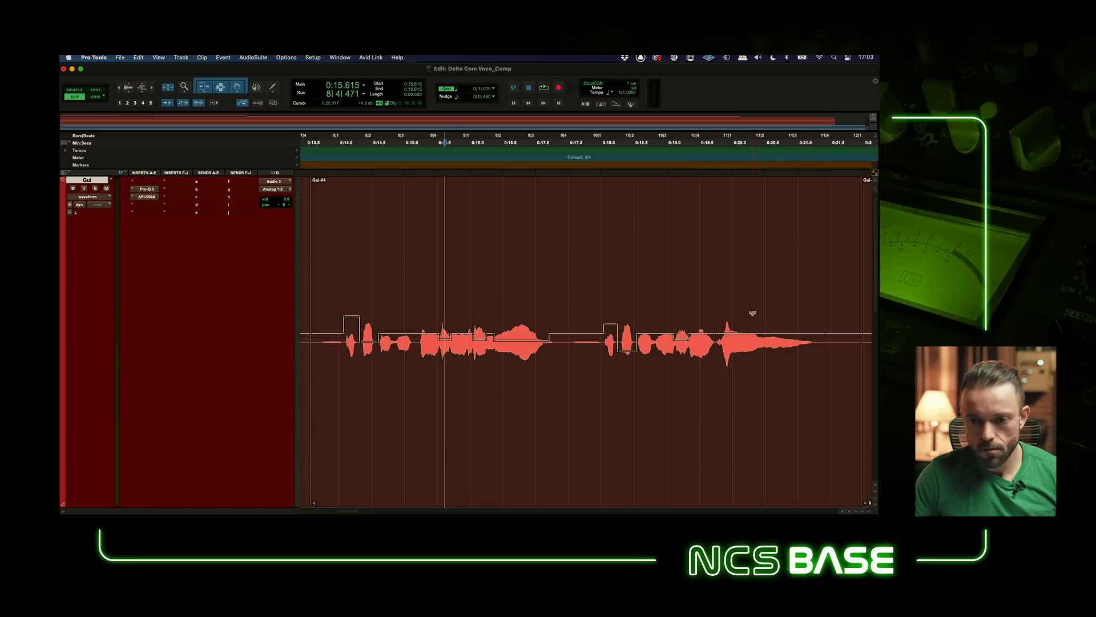
Step: Lower the clip gain at the start of the second phrase's final note and raise the first phrase's opening syllable further
{"action": "left_click_drag", "start_coordinate": [749, 313], "coordinate": [751, 319]}
{"action": "left_click_drag", "start_coordinate": [751, 320], "coordinate": [778, 325]}
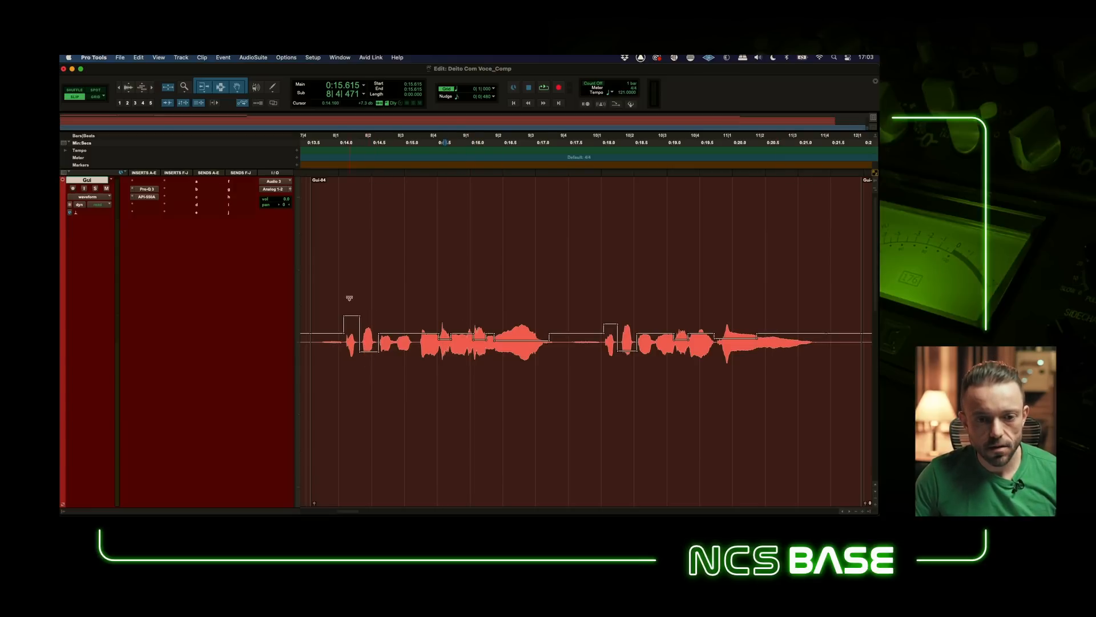
{"action": "left_click_drag", "start_coordinate": [350, 298], "coordinate": [347, 294]}
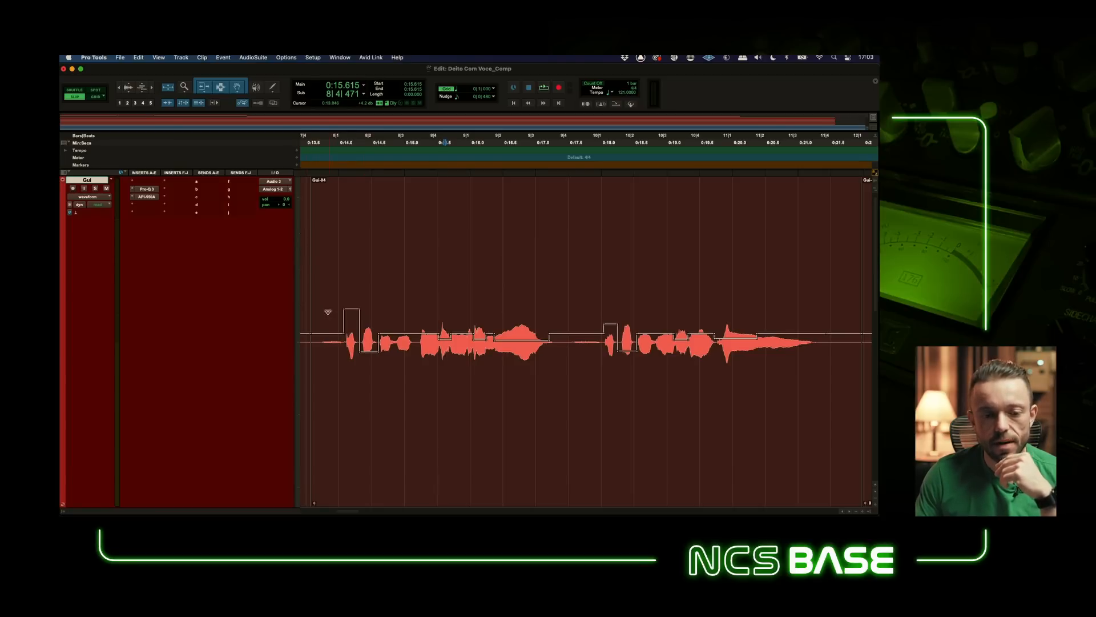
Step: Duplicate the lead vocal track once with its playlists, automation, inserts, sends and group assignments, after reducing its height
{"action": "left_click_drag", "start_coordinate": [330, 198], "coordinate": [835, 251]}
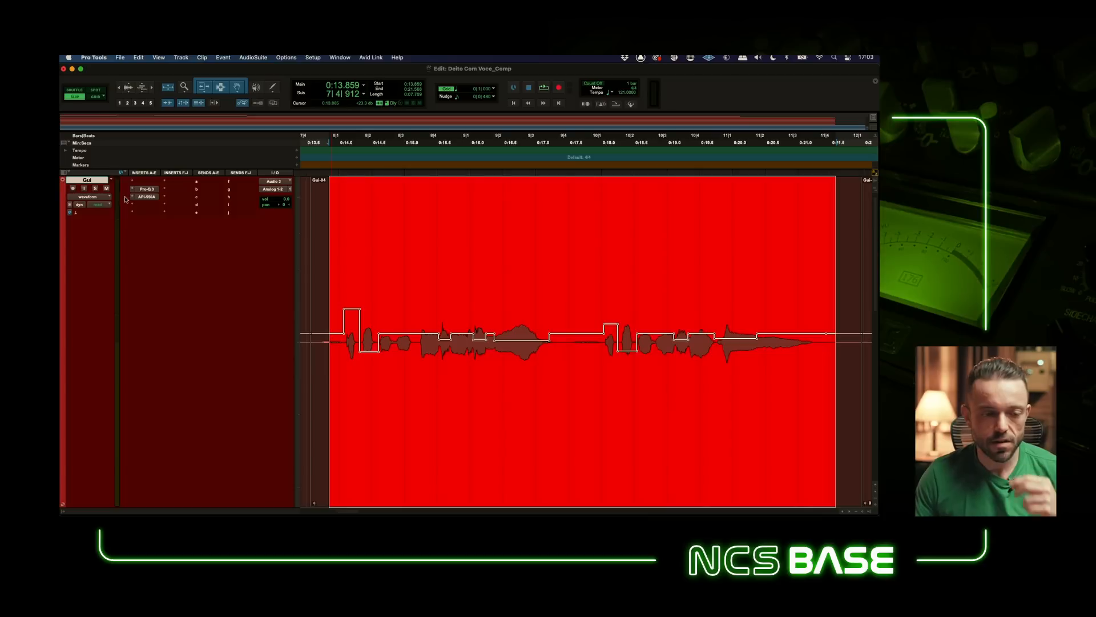
{"action": "left_click_drag", "start_coordinate": [100, 506], "coordinate": [99, 250]}
{"action": "key", "text": "alt+shift+d"}
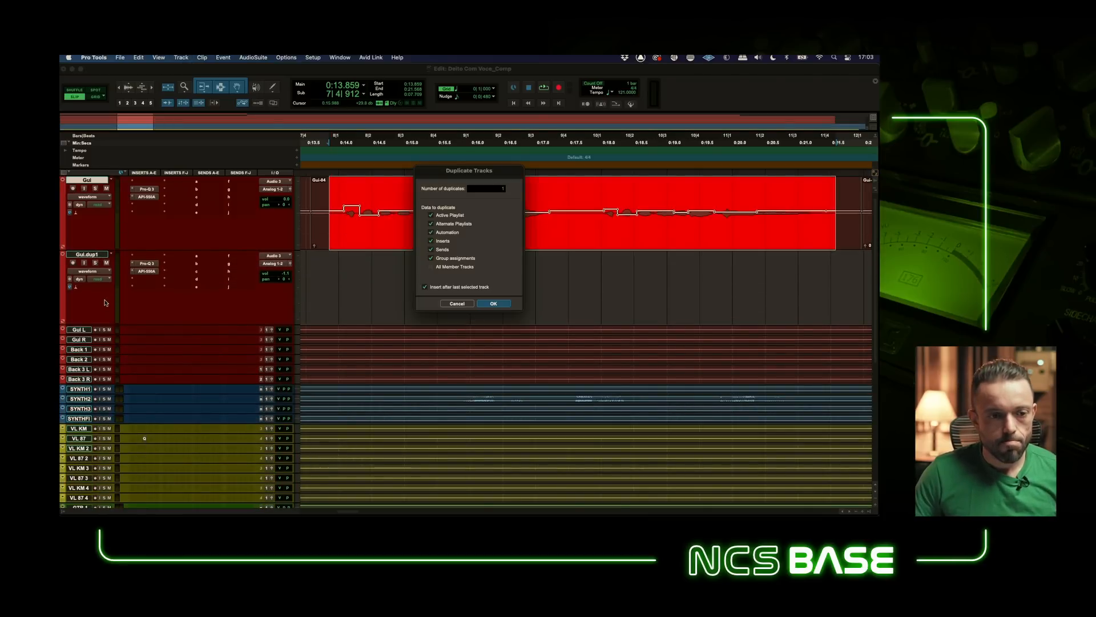
{"action": "key", "text": "Return"}
Step: Enlarge the original and duplicate vocal tracks together so the two waveforms fill the edit area
{"action": "left_click", "coordinate": [88, 179], "text": "shift"}
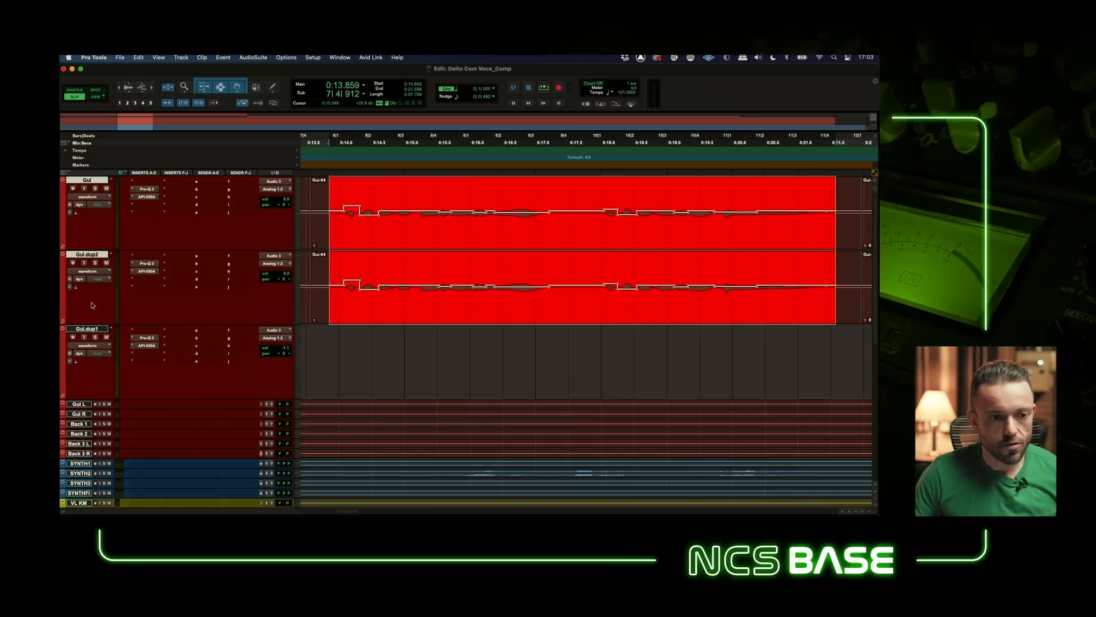
{"action": "left_click_drag", "start_coordinate": [86, 325], "coordinate": [94, 396]}
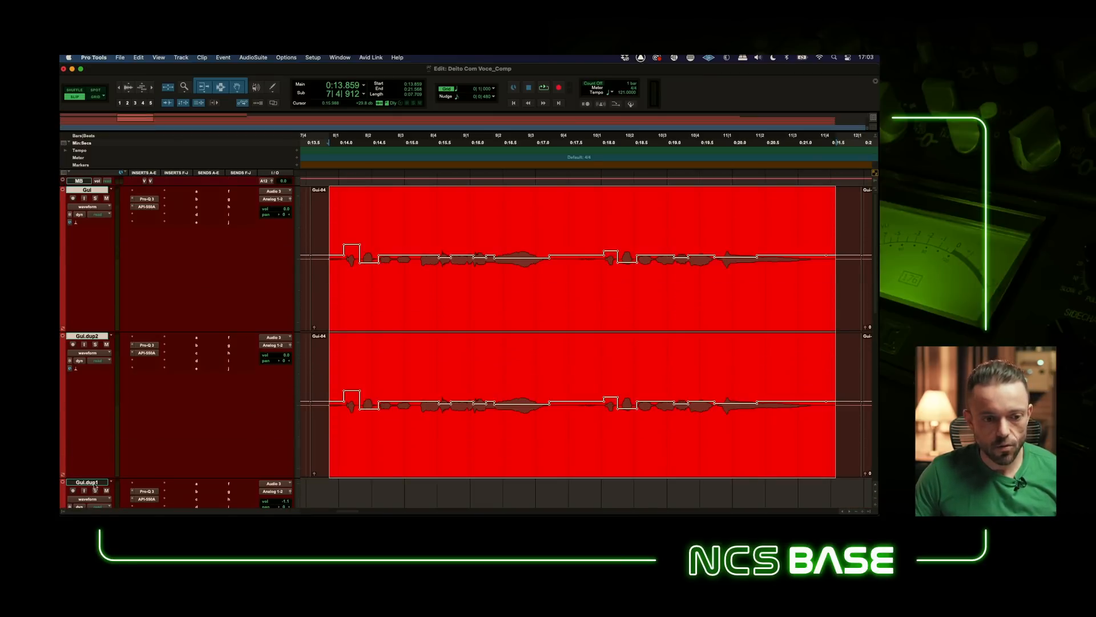
{"action": "left_click_drag", "start_coordinate": [97, 484], "coordinate": [98, 494]}
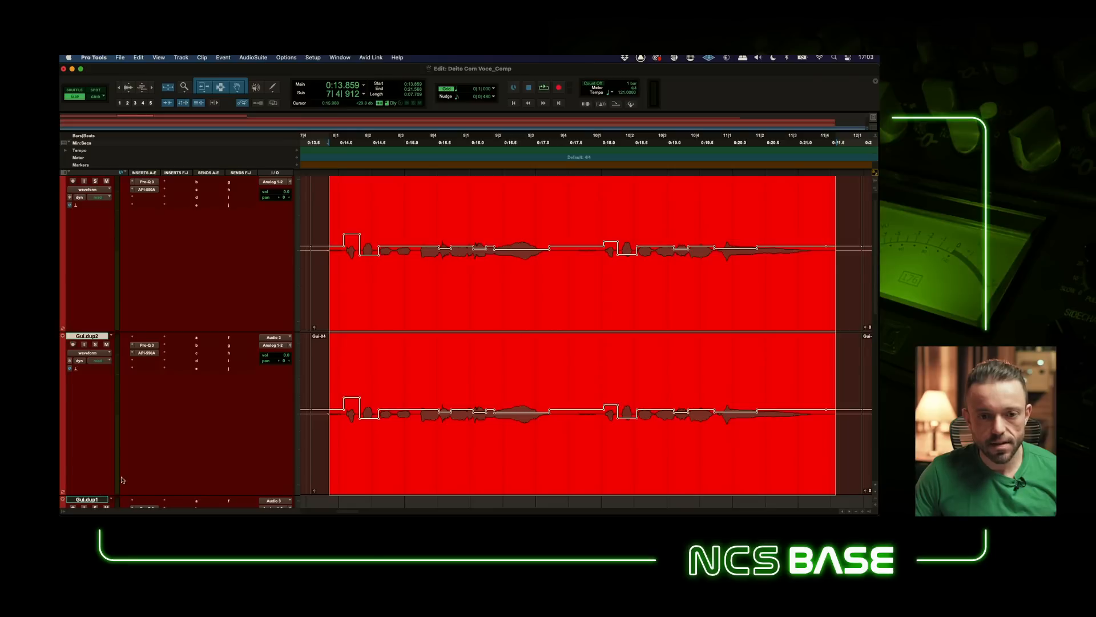
{"action": "scroll", "coordinate": [122, 479], "scroll_direction": "up", "scroll_amount": 1}
Step: Clear the clip gain across both phrases on the original vocal track
{"action": "left_click", "coordinate": [358, 312]}
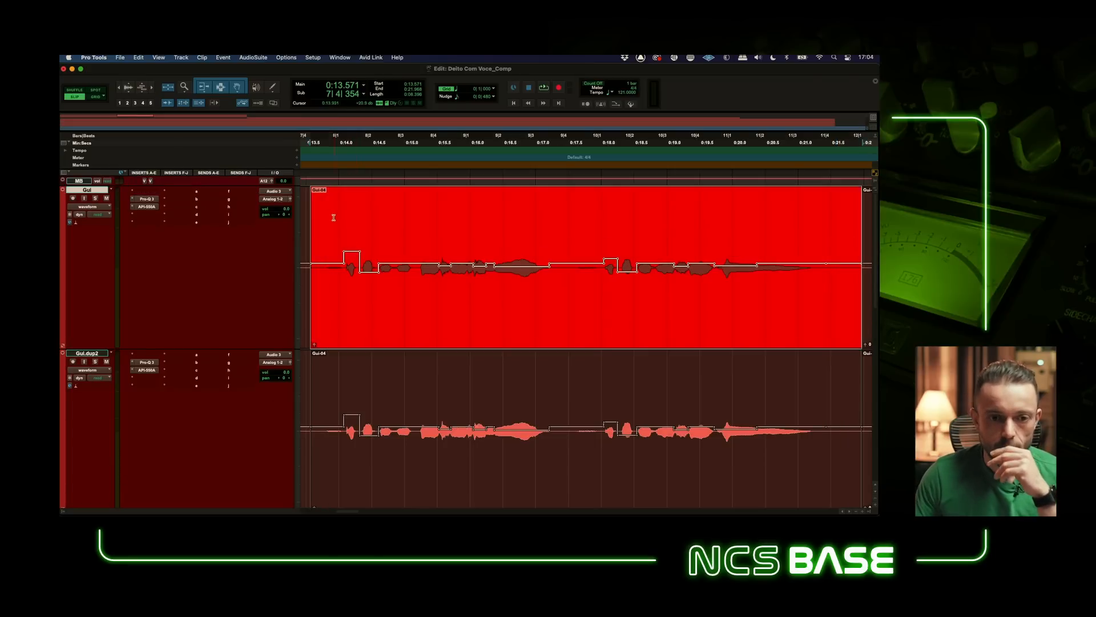
{"action": "left_click_drag", "start_coordinate": [332, 217], "coordinate": [809, 231]}
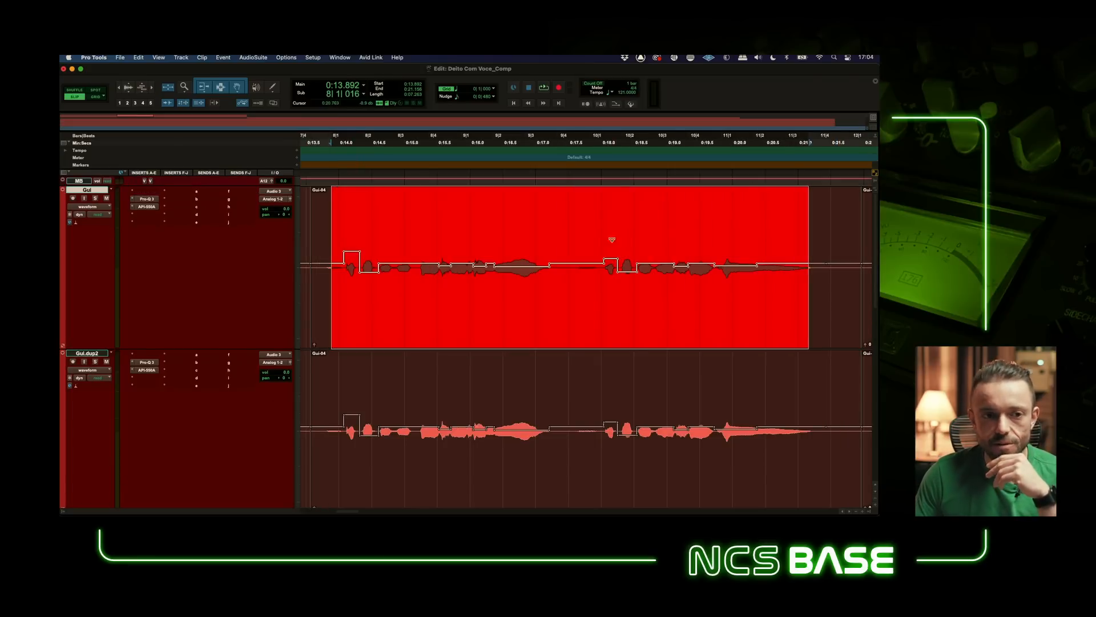
{"action": "left_click", "coordinate": [180, 58]}
{"action": "left_click", "coordinate": [392, 213]}
{"action": "right_click", "coordinate": [392, 213]}
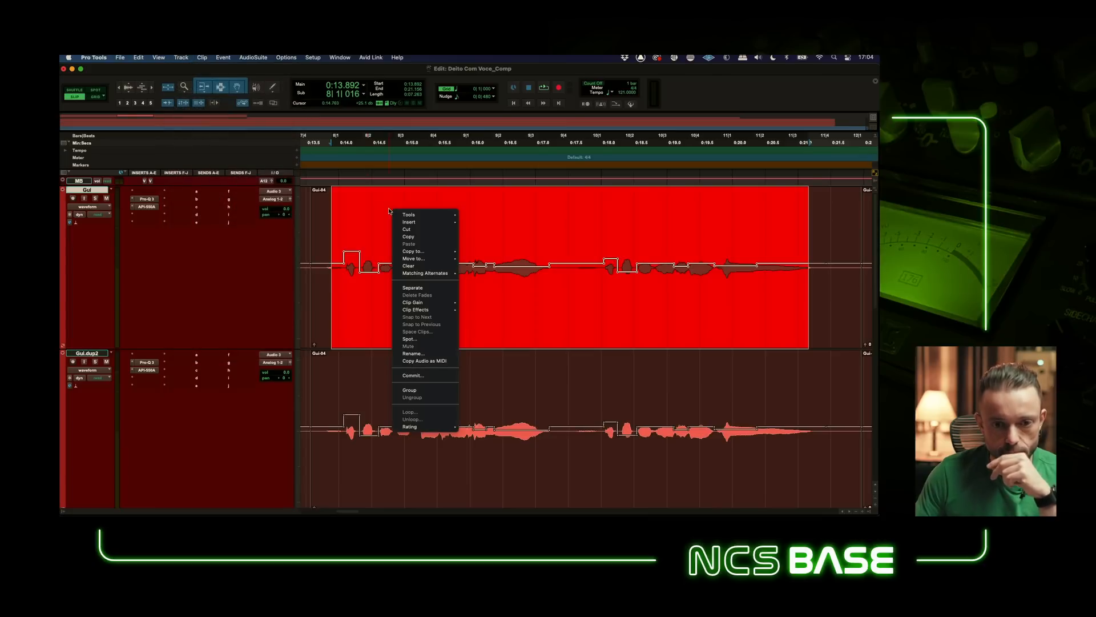
{"action": "mouse_move", "coordinate": [424, 304]}
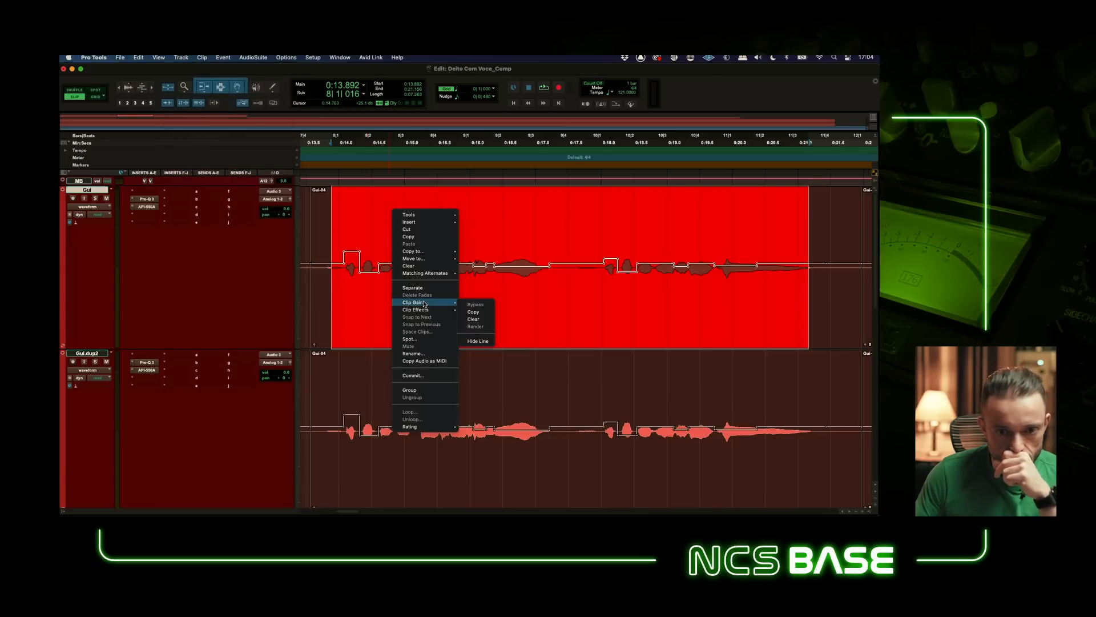
{"action": "left_click", "coordinate": [479, 321]}
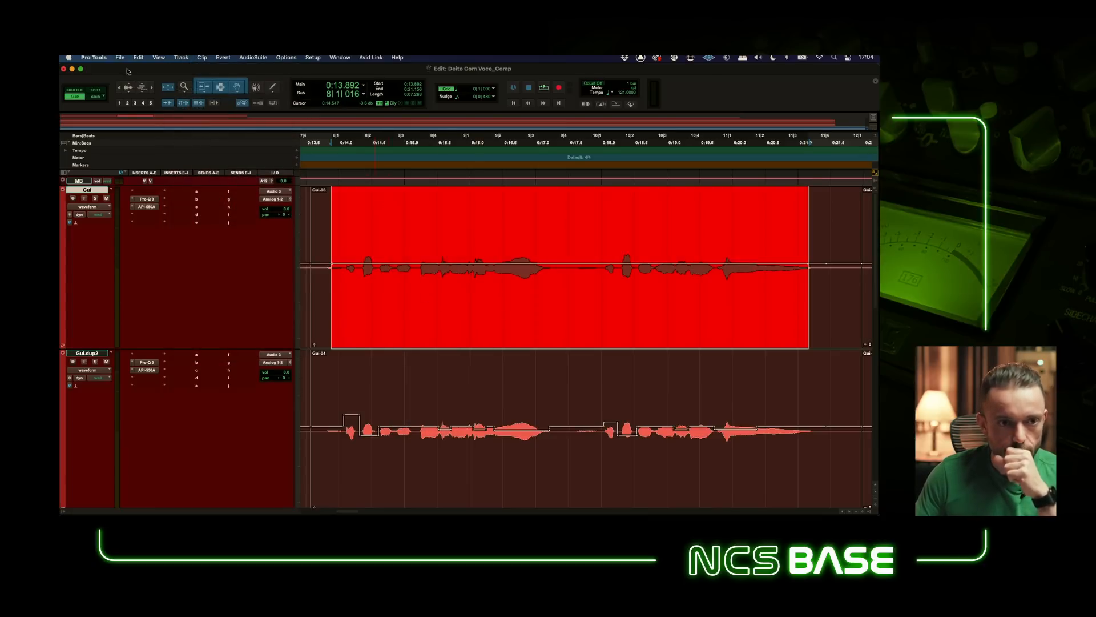
Step: Hide the clip gain line on the clips
{"action": "left_click", "coordinate": [158, 58]}
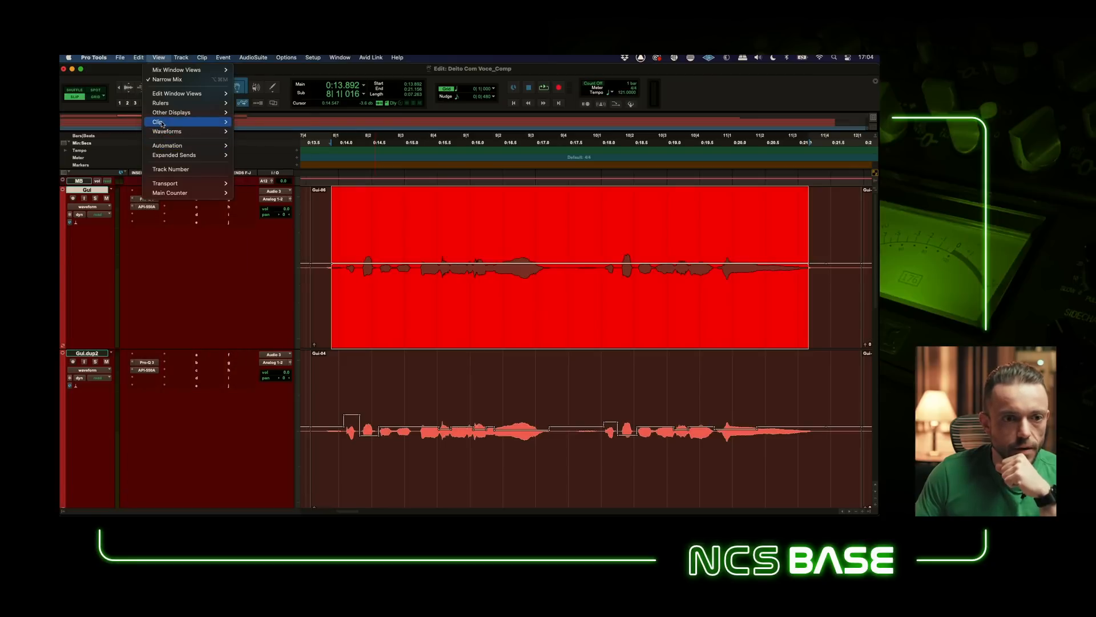
{"action": "mouse_move", "coordinate": [162, 124]}
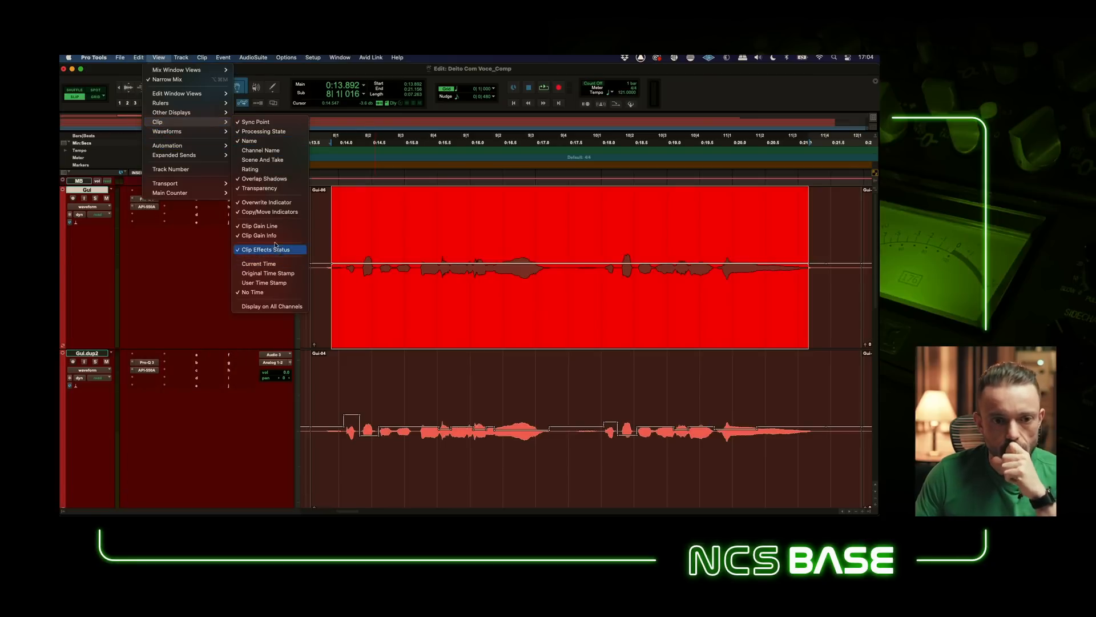
{"action": "left_click", "coordinate": [260, 226]}
{"action": "left_click", "coordinate": [423, 265]}
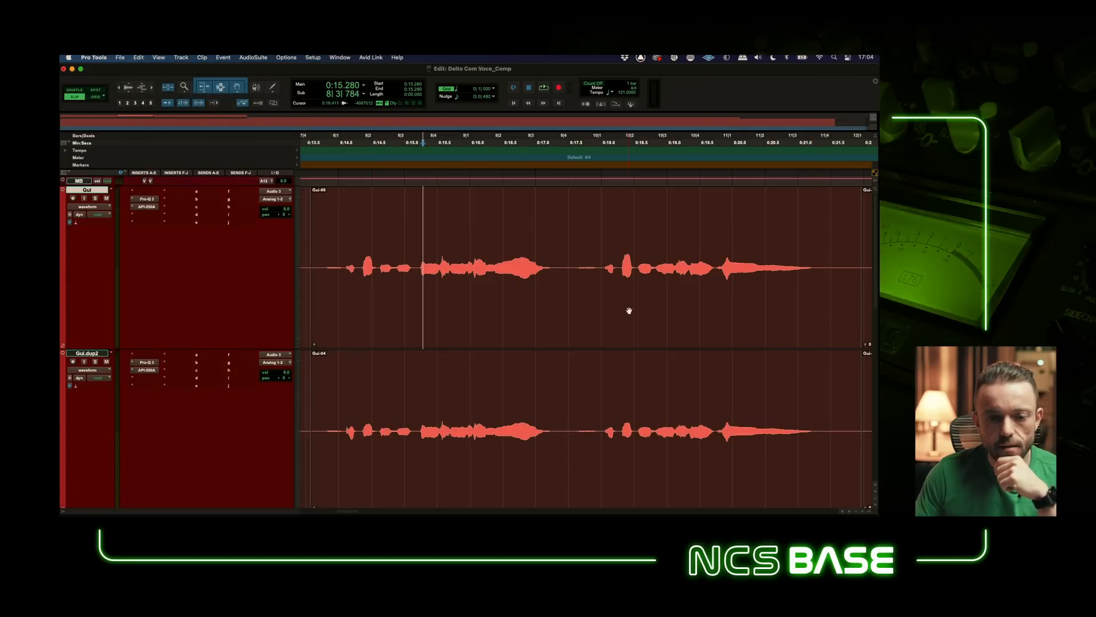
Step: Select the original and duplicate vocal clips together and magnify their waveforms vertically
{"action": "left_click", "coordinate": [480, 302]}
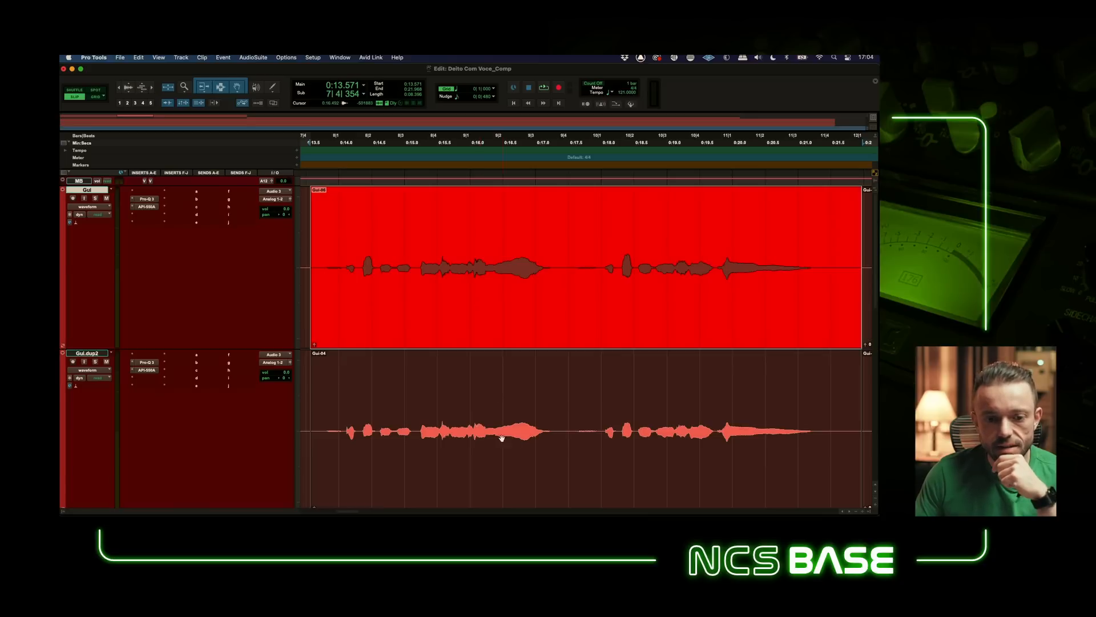
{"action": "left_click", "coordinate": [491, 456]}
{"action": "left_click", "coordinate": [477, 341]}
{"action": "left_click", "coordinate": [467, 455], "text": "shift"}
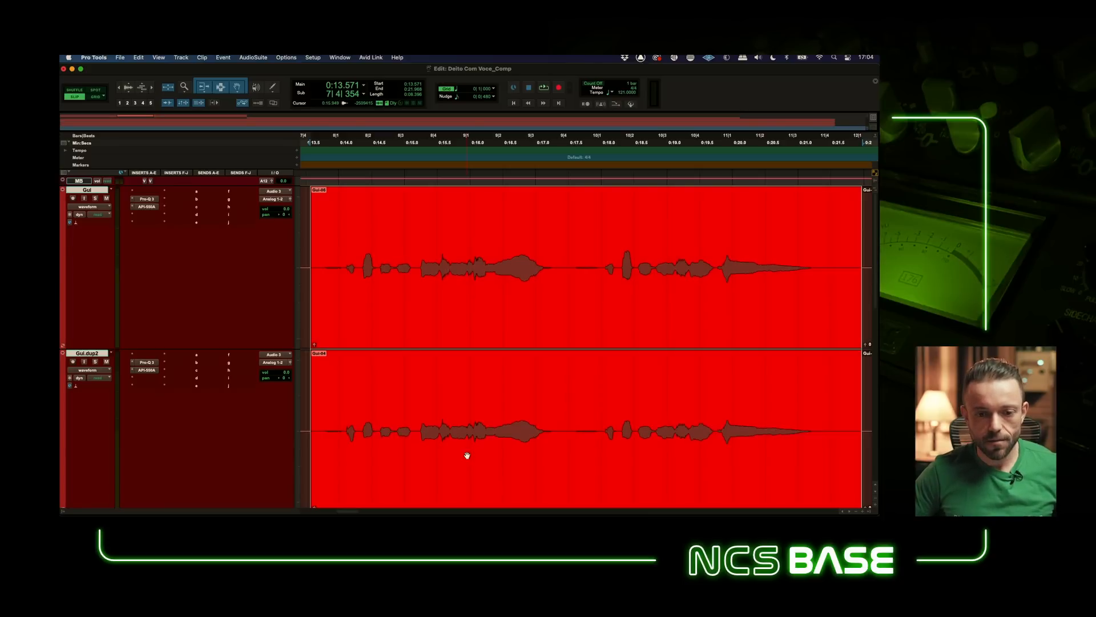
{"action": "key", "text": "super+alt+bracketright"}
{"action": "key", "text": "super+alt+bracketright"}
{"action": "key", "text": "super+alt+bracketright"}
{"action": "key", "text": "super+alt+bracketright"}
{"action": "key", "text": "super+alt+bracketright"}
{"action": "key", "text": "super+alt+bracketright"}
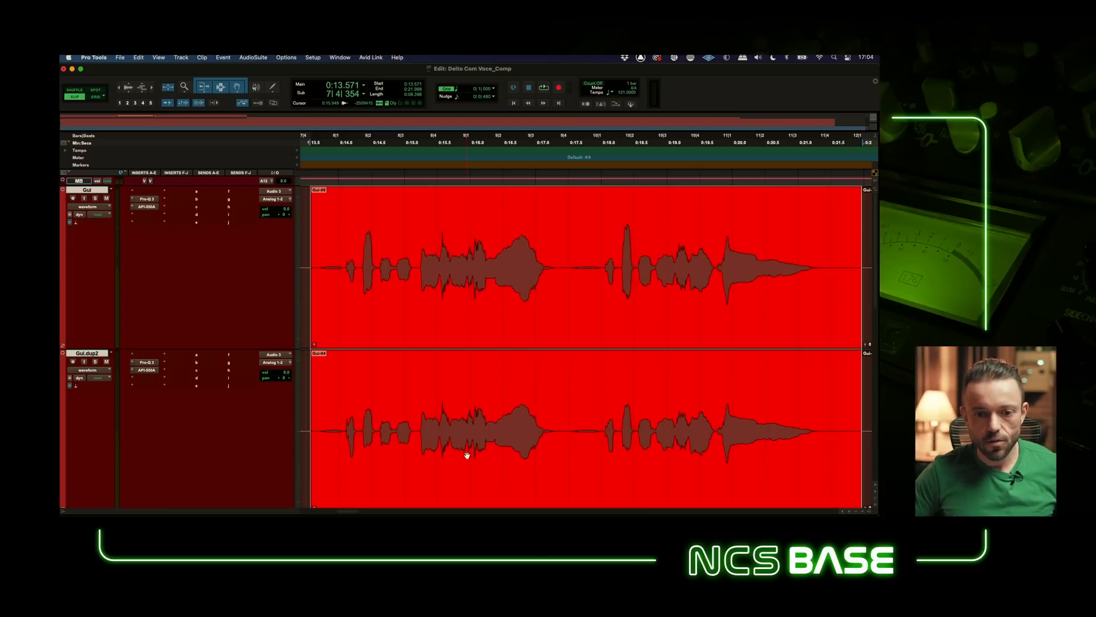
{"action": "key", "text": "super+alt+bracketright"}
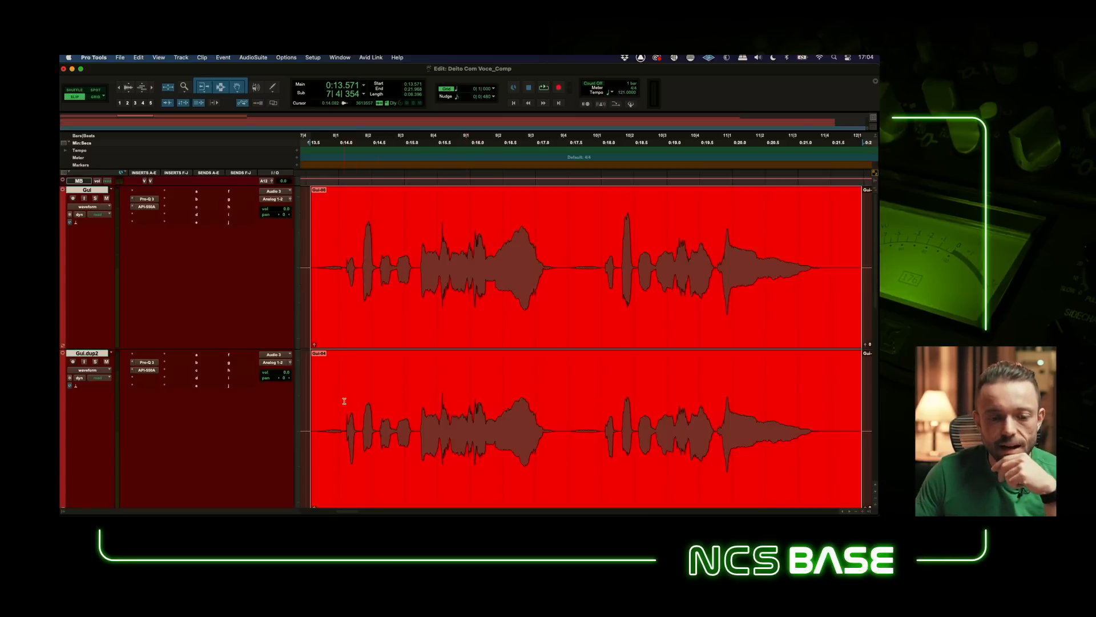
Step: Highlight both phrases on the processed duplicate and on the original to compare their waveform levels
{"action": "left_click_drag", "start_coordinate": [344, 401], "coordinate": [829, 408]}
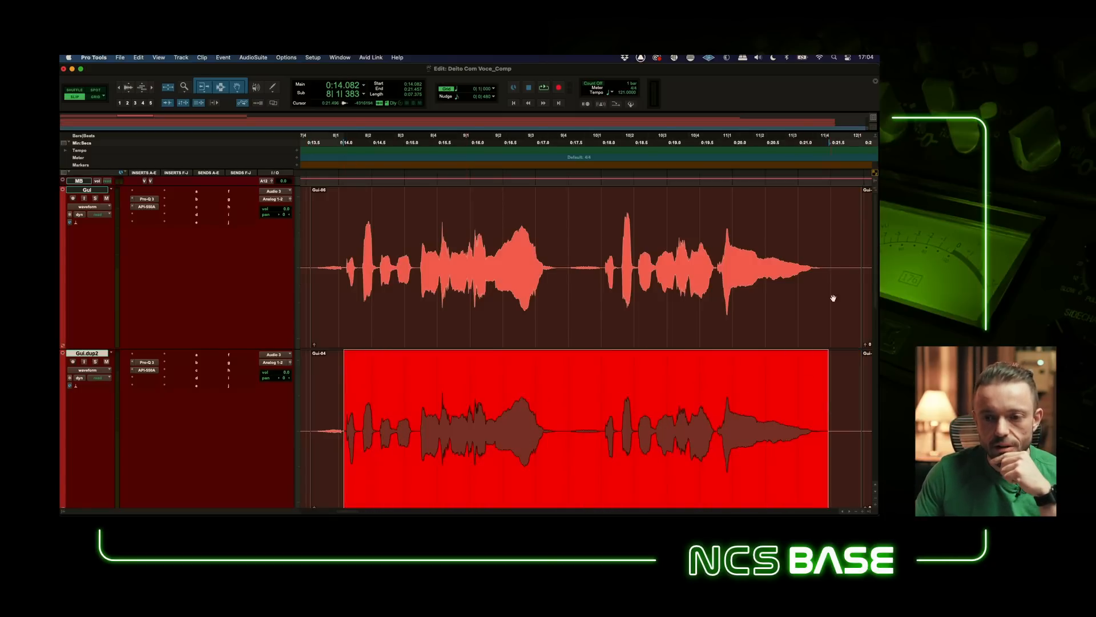
{"action": "left_click_drag", "start_coordinate": [836, 297], "coordinate": [338, 237]}
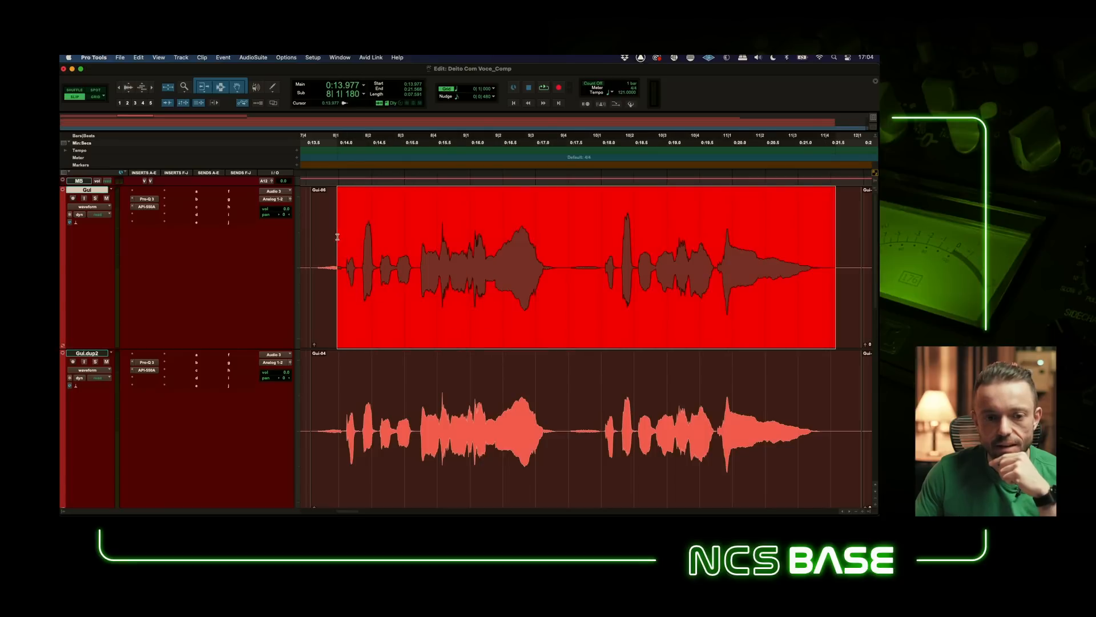
{"action": "left_click", "coordinate": [412, 233]}
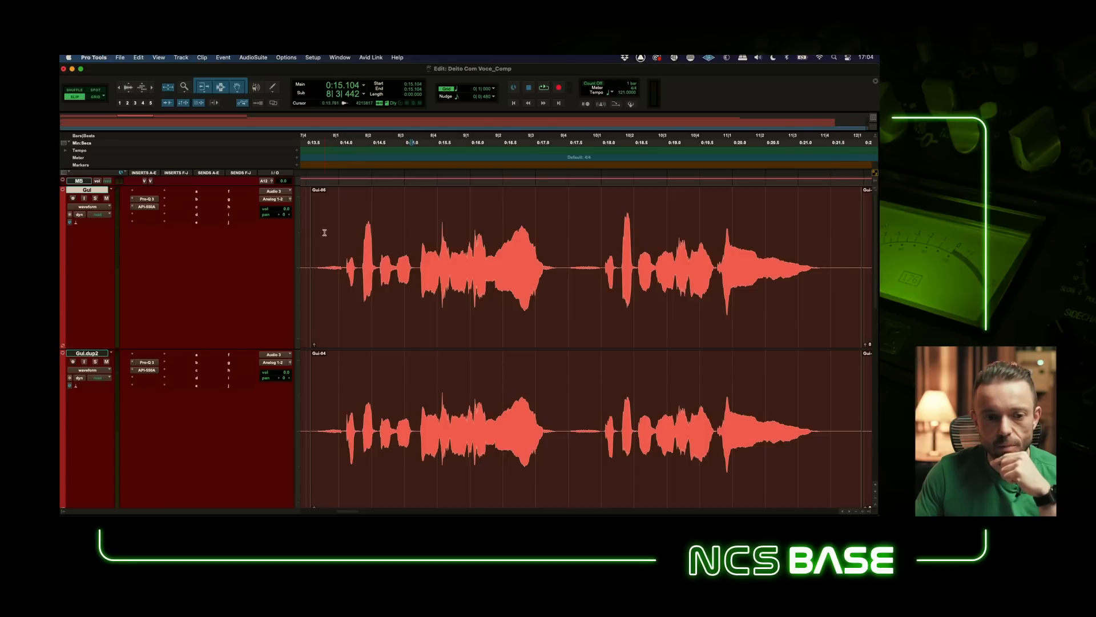
Step: Solo and play the original vocal, and solo and play the processed duplicate over the same passage for comparison
{"action": "left_click", "coordinate": [95, 198]}
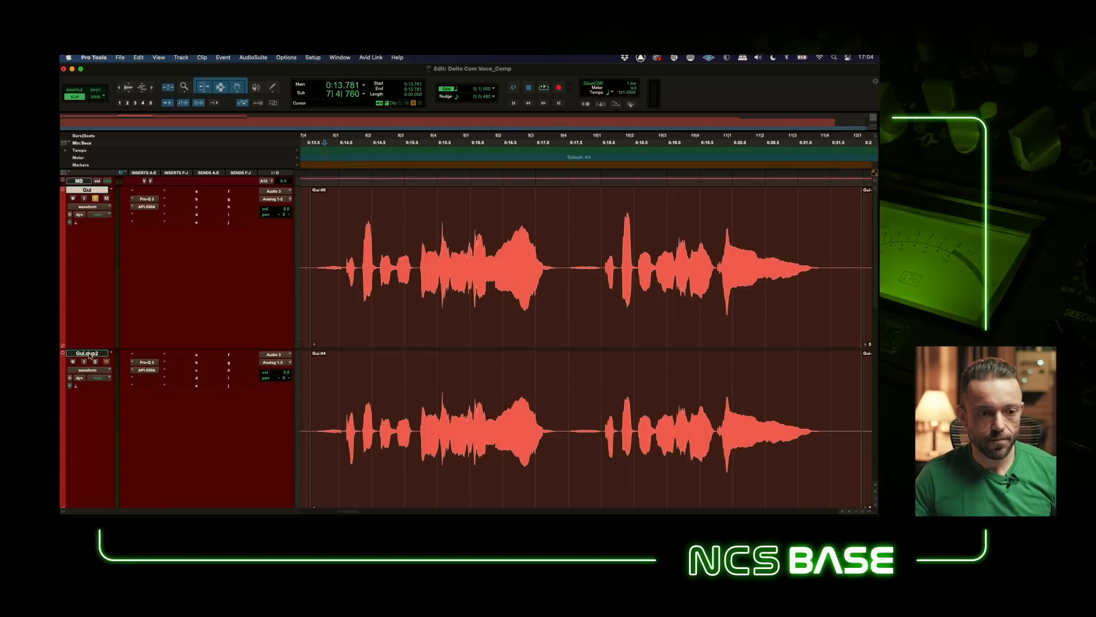
{"action": "key", "text": "space"}
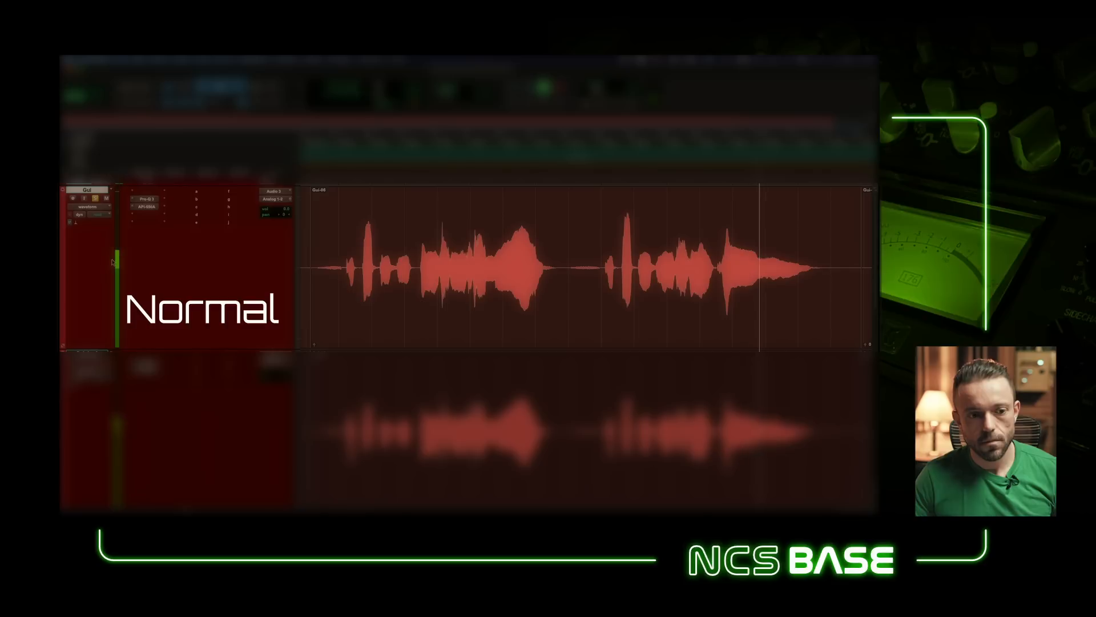
{"action": "key", "text": "space"}
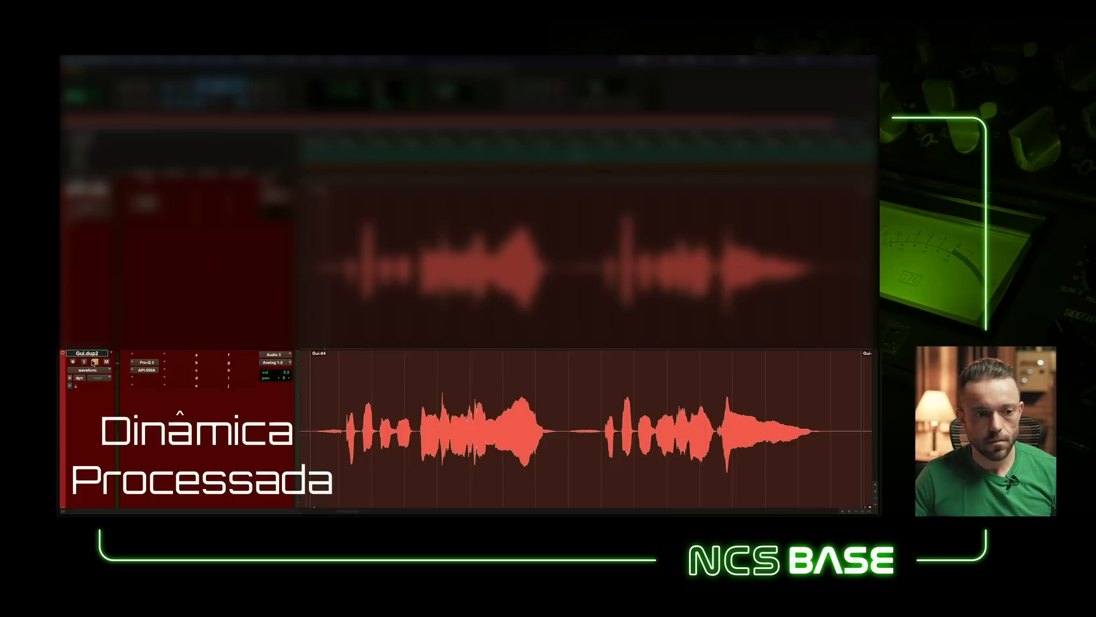
{"action": "key", "text": "space"}
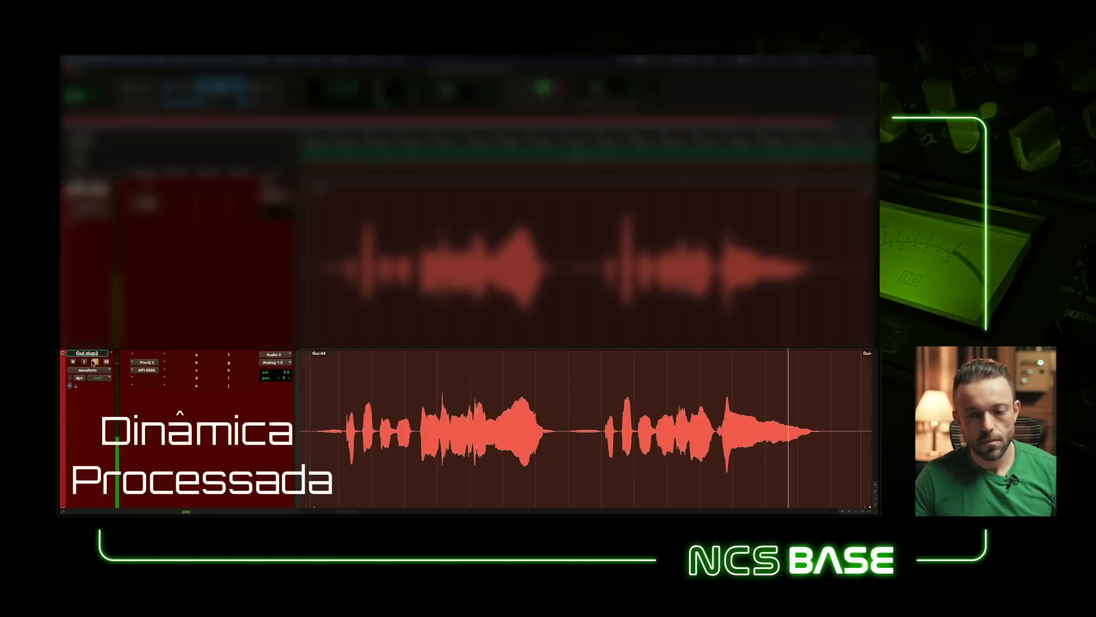
{"action": "key", "text": "space"}
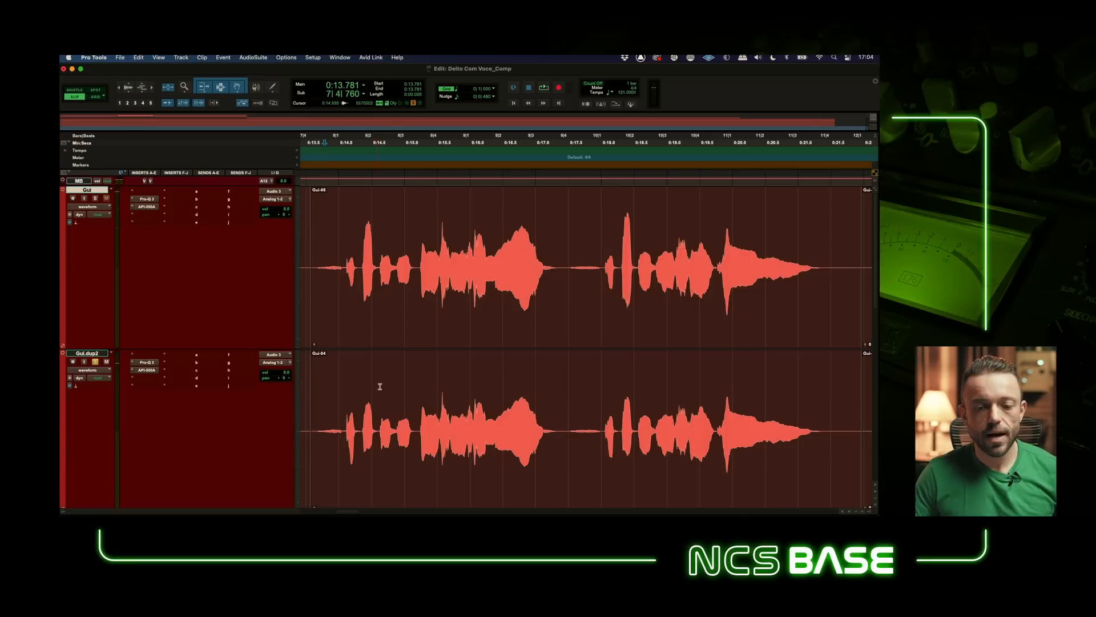
Step: Separate the loud second syllable of each phrase on the duplicate track into its own clip and lower its gain
{"action": "left_click_drag", "start_coordinate": [335, 395], "coordinate": [828, 392]}
{"action": "left_click", "coordinate": [615, 408]}
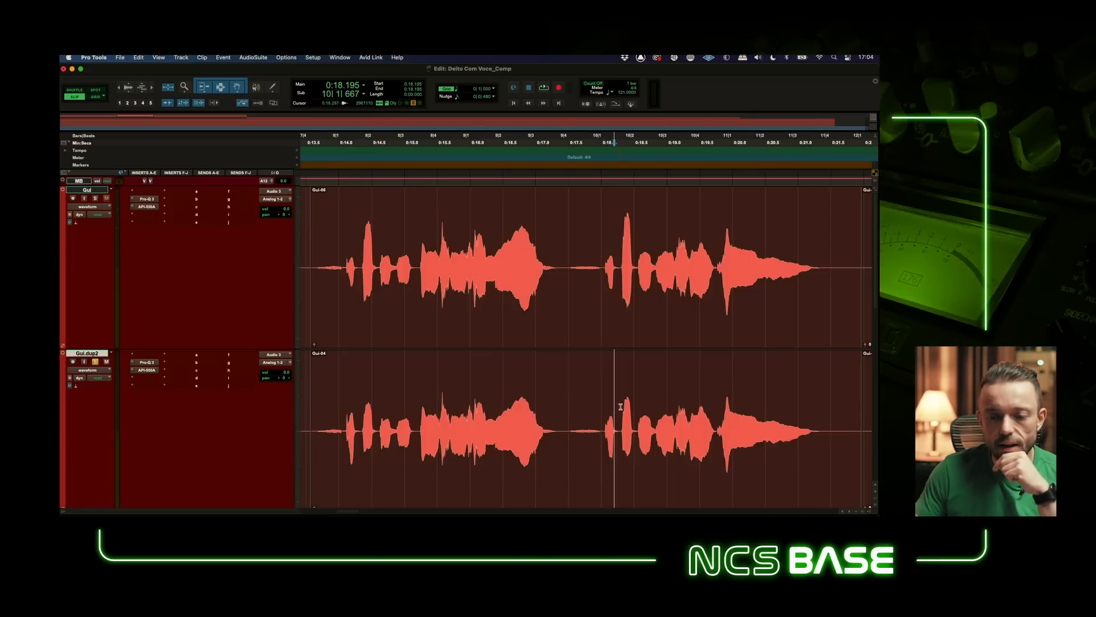
{"action": "left_click_drag", "start_coordinate": [621, 407], "coordinate": [636, 398]}
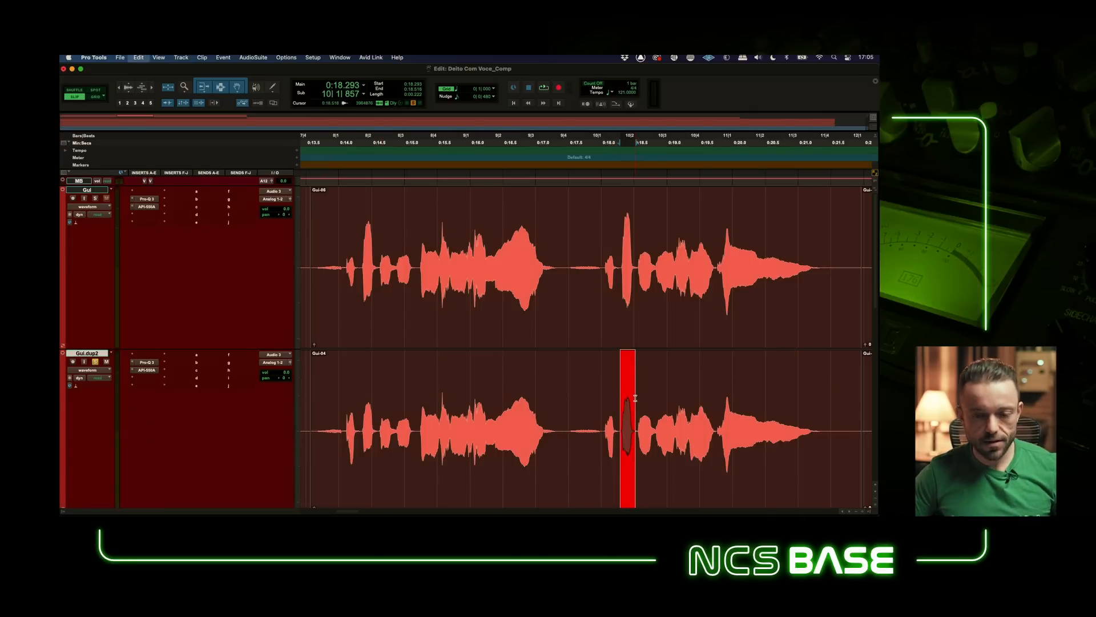
{"action": "key", "text": "super+e"}
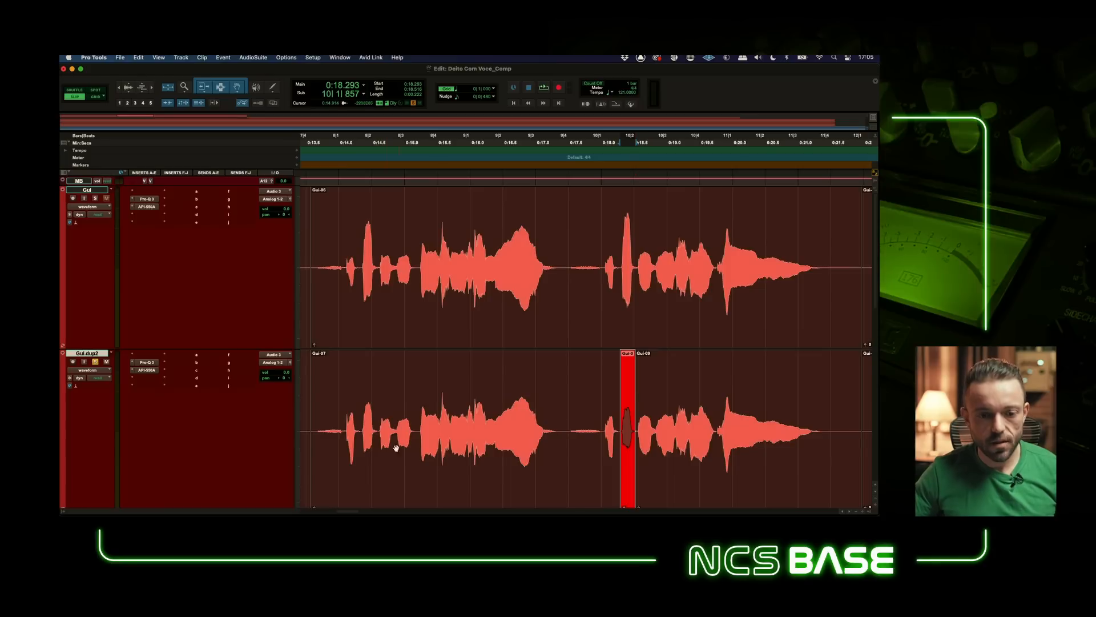
{"action": "left_click_drag", "start_coordinate": [358, 415], "coordinate": [375, 407]}
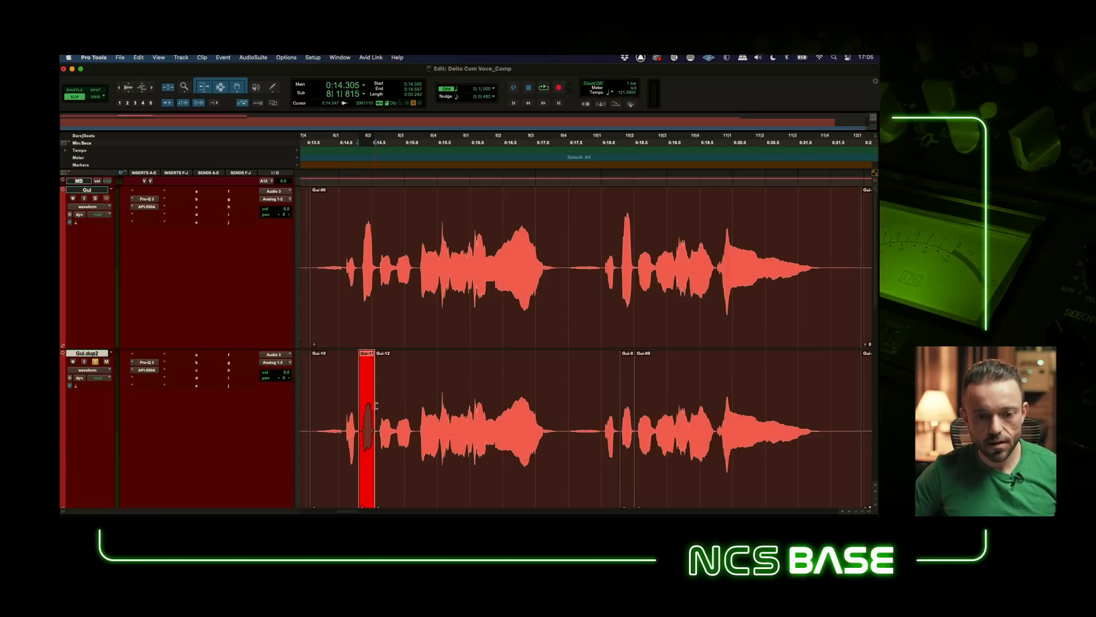
Step: Select all the clips of both phrases on the duplicate track and raise their clip gain together
{"action": "left_click", "coordinate": [659, 486]}
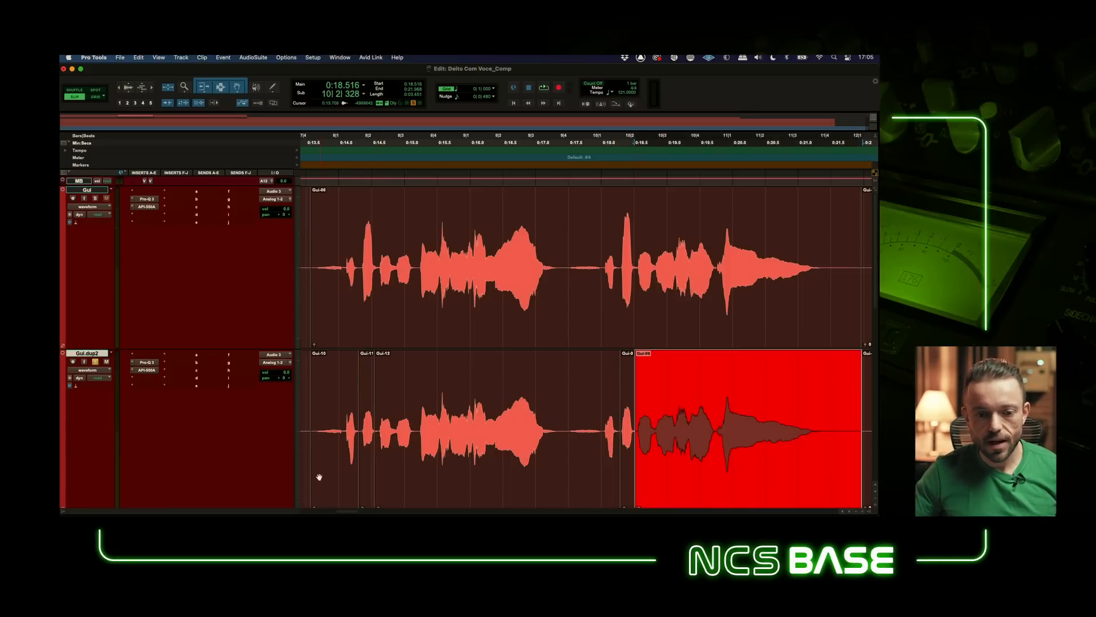
{"action": "left_click", "coordinate": [320, 476], "text": "shift"}
{"action": "key", "text": "ctrl+shift+Up"}
{"action": "key", "text": "ctrl+shift+Up"}
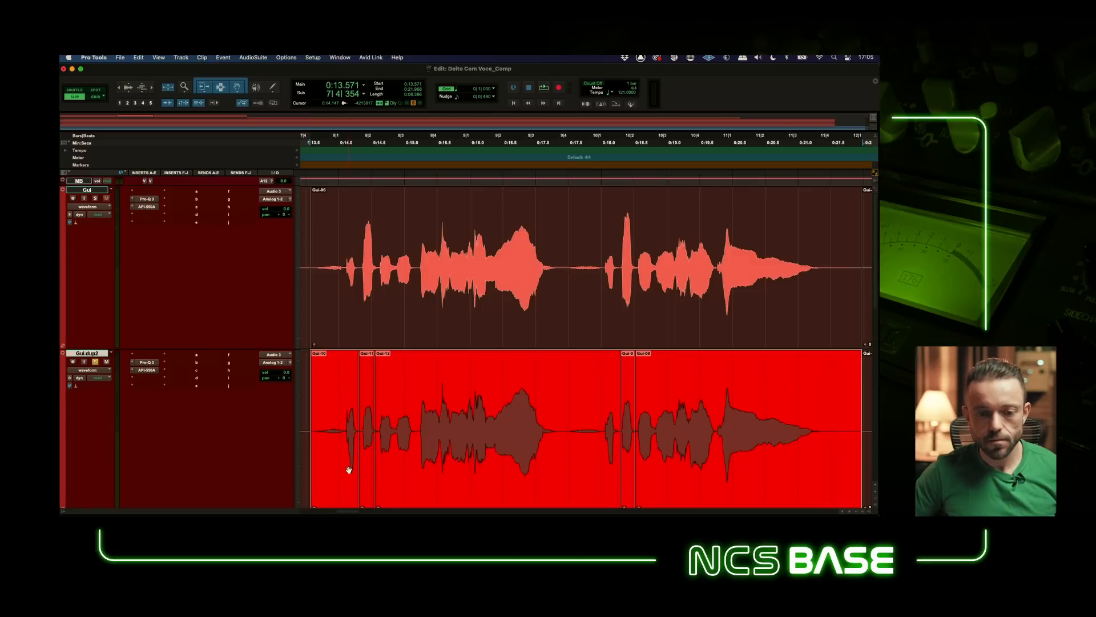
Step: Play the processed duplicate and slightly raise the clip gain of the separated second-syllable clip in both phrases
{"action": "left_click", "coordinate": [339, 223]}
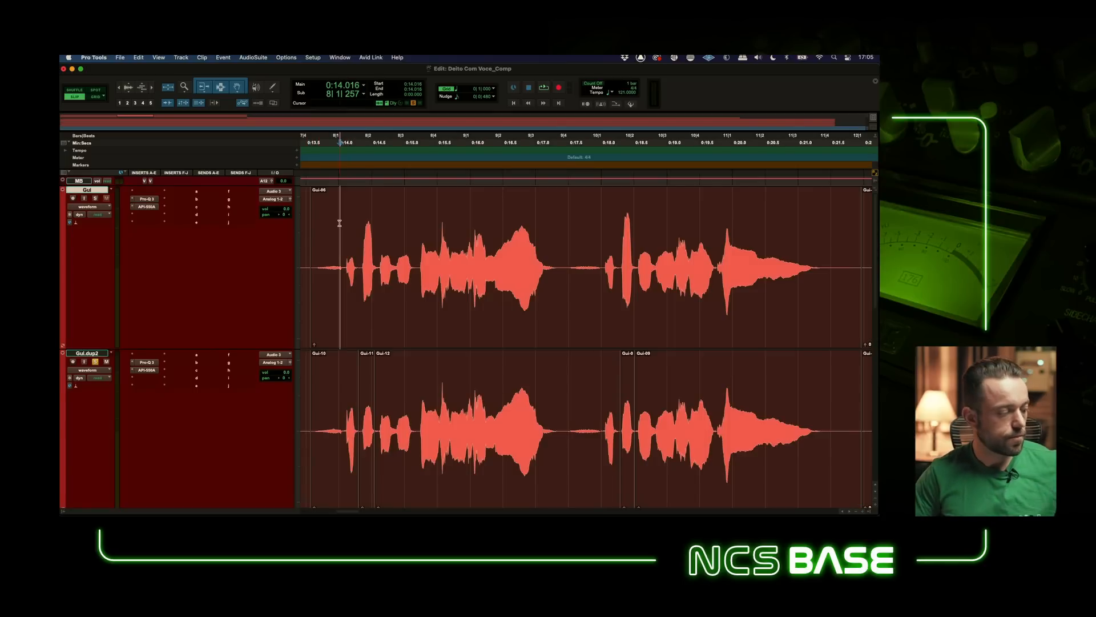
{"action": "key", "text": "space"}
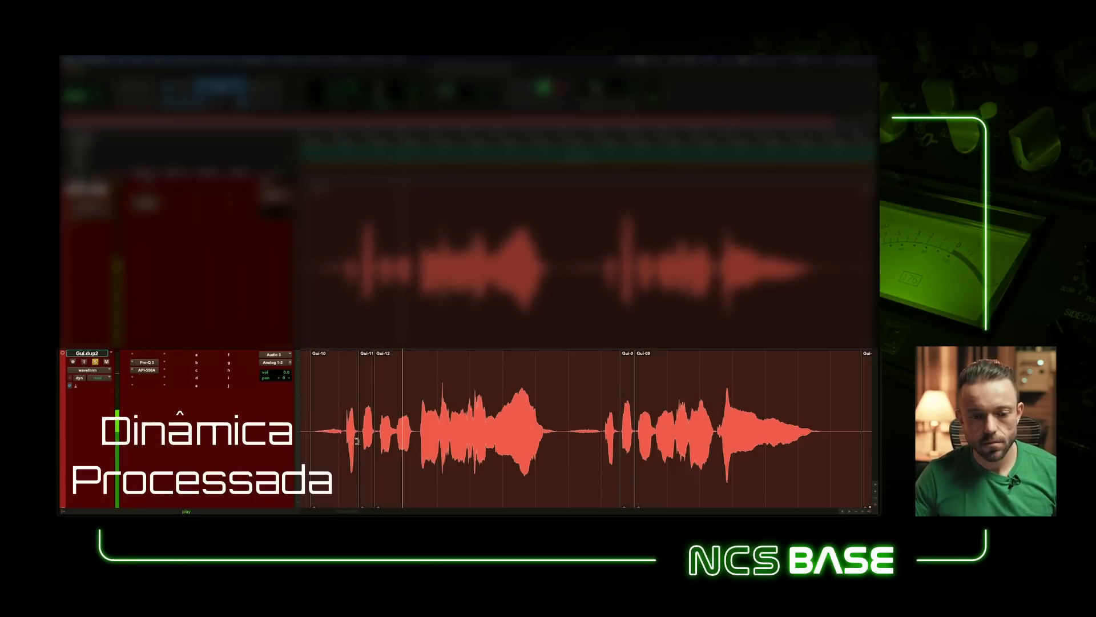
{"action": "left_click", "coordinate": [364, 455]}
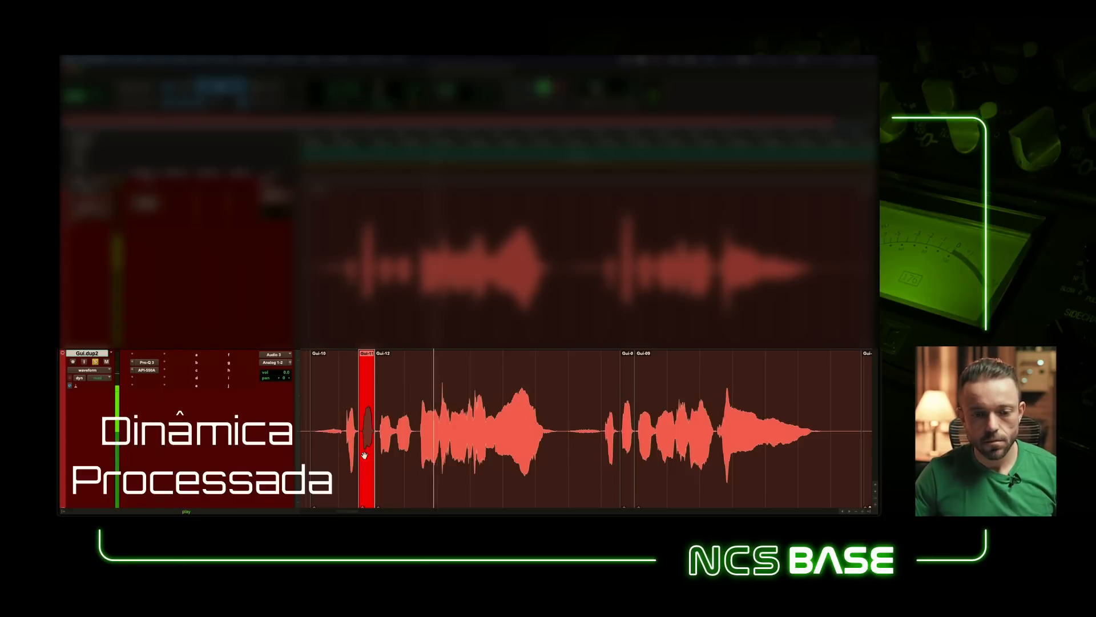
{"action": "left_click", "coordinate": [342, 427]}
{"action": "key", "text": "space"}
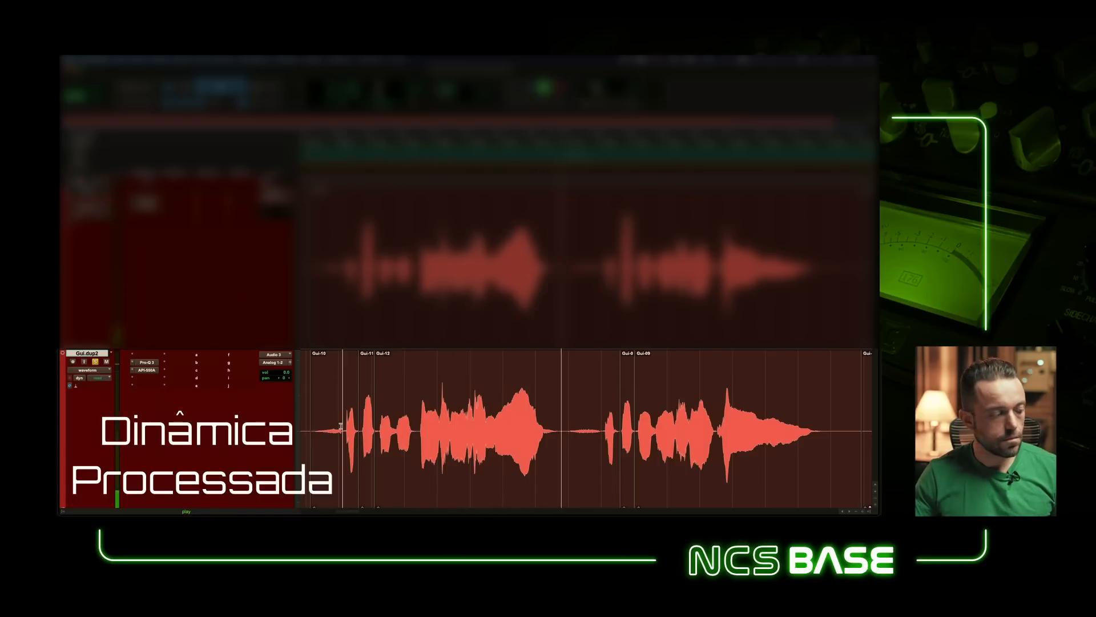
{"action": "left_click", "coordinate": [629, 468]}
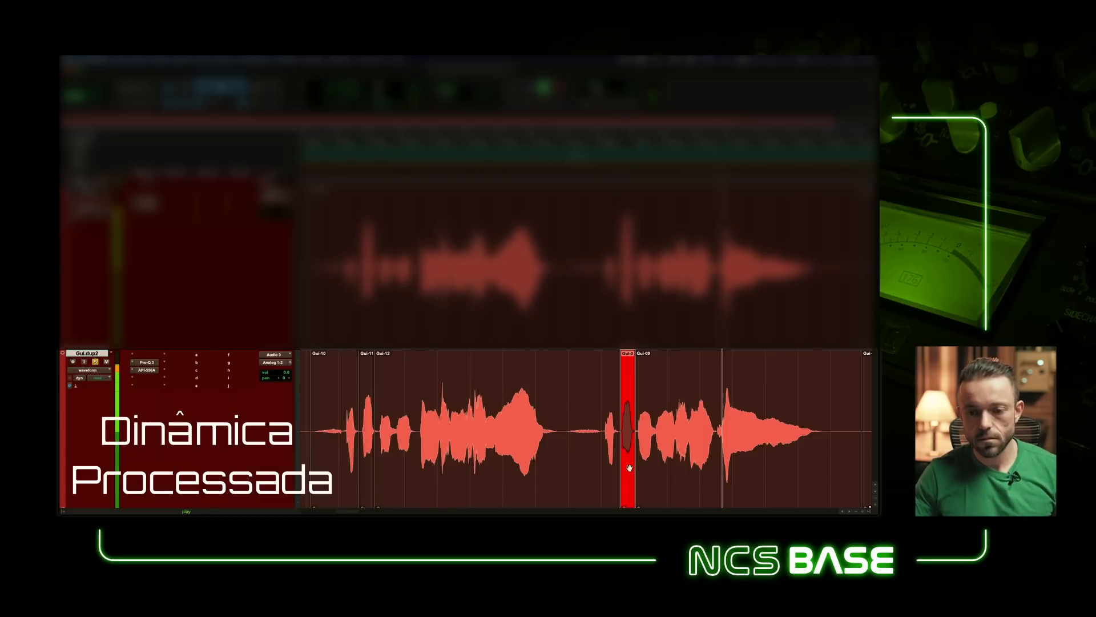
{"action": "left_click", "coordinate": [602, 395]}
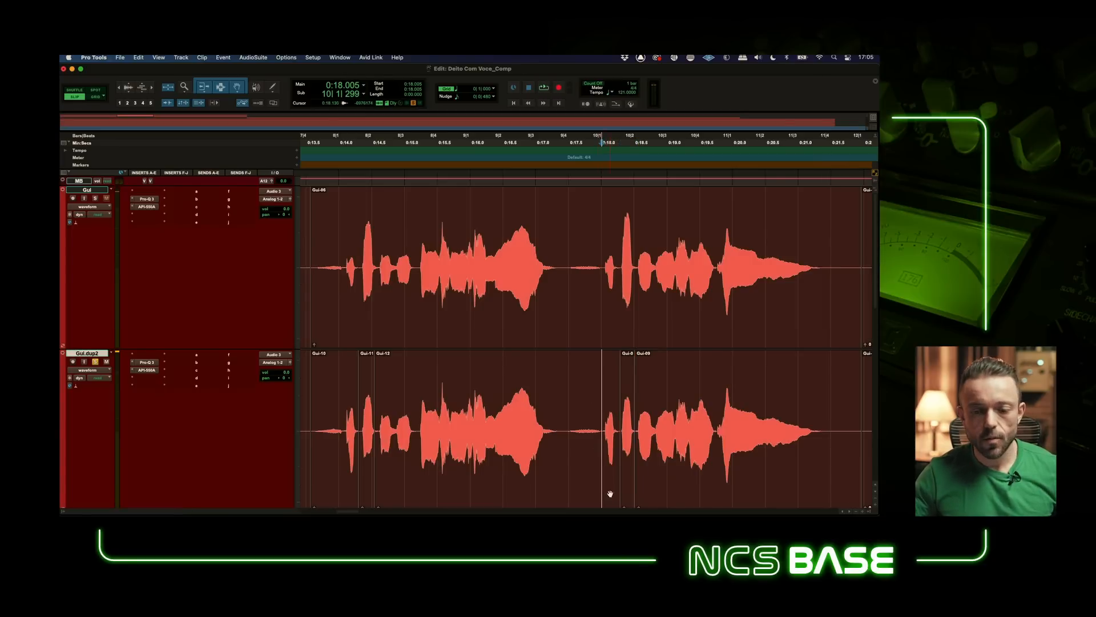
Step: Separate the first syllable of the second phrase on the duplicate track into its own clip and raise its gain
{"action": "left_click", "coordinate": [609, 493]}
{"action": "left_click", "coordinate": [601, 404]}
{"action": "key", "text": "super+e"}
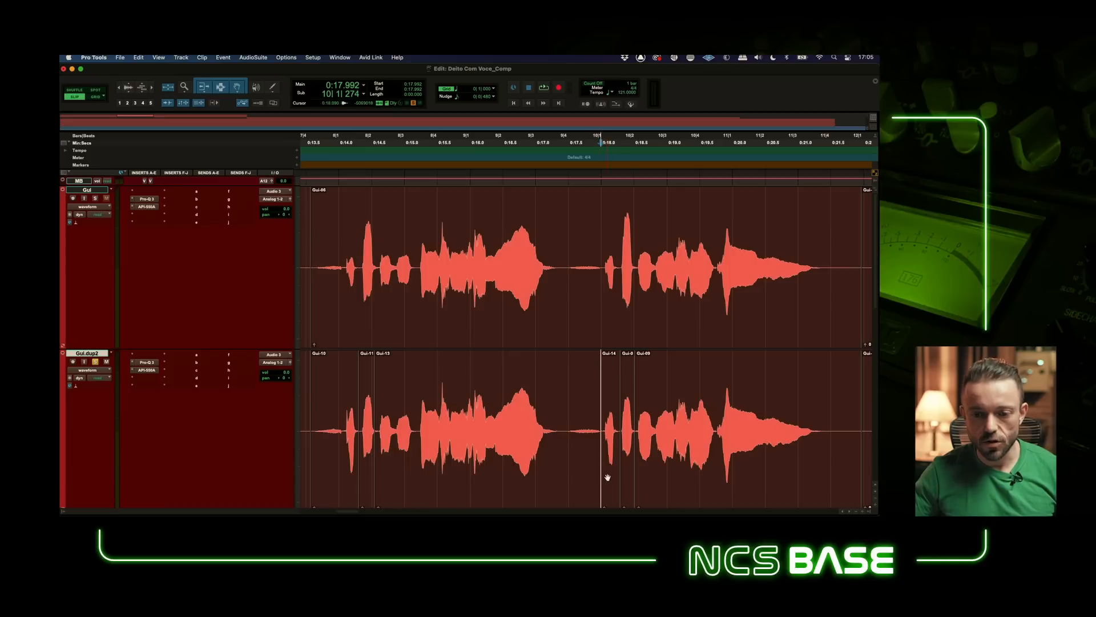
{"action": "left_click", "coordinate": [607, 477]}
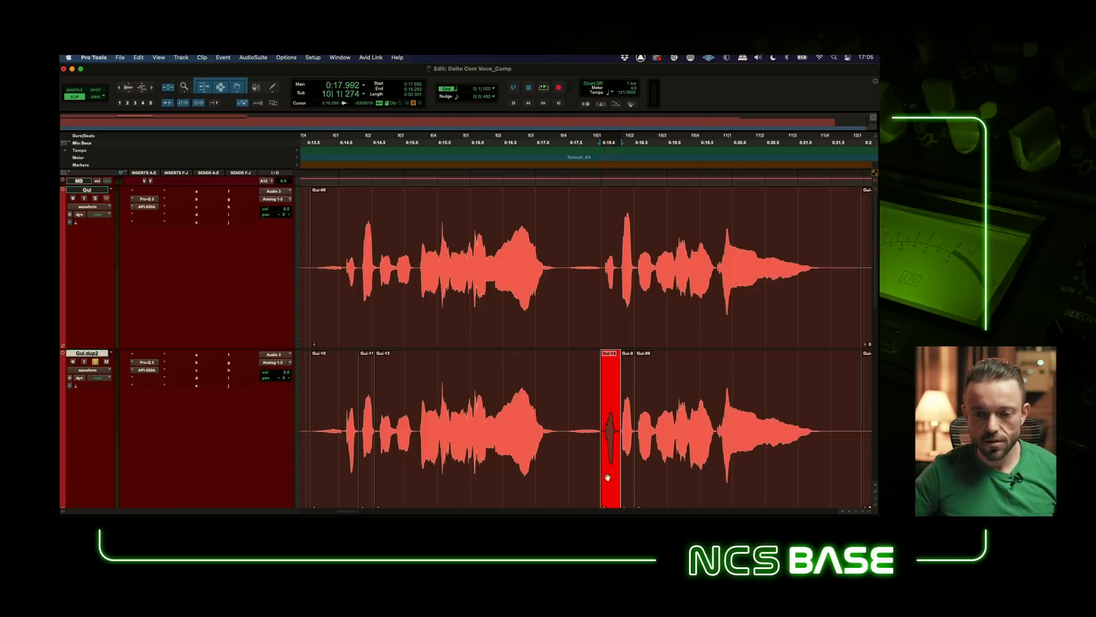
Step: Solo the original vocal and play it from just before the first phrase through both phrases for comparison
{"action": "left_click", "coordinate": [383, 256]}
{"action": "left_click", "coordinate": [330, 244]}
{"action": "key", "text": "space"}
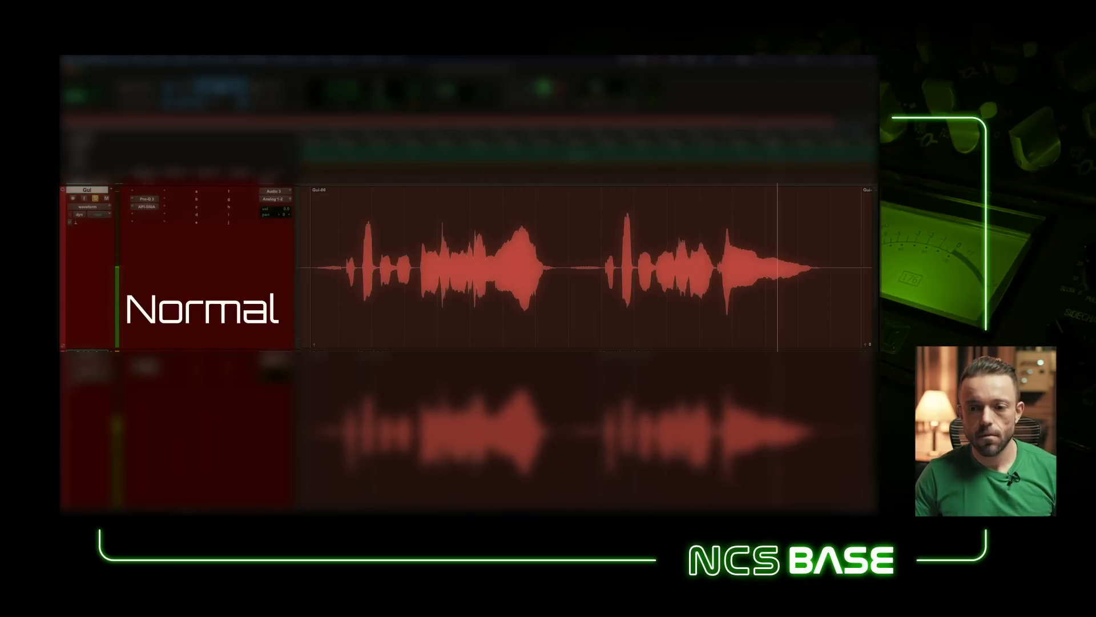
{"action": "key", "text": "space"}
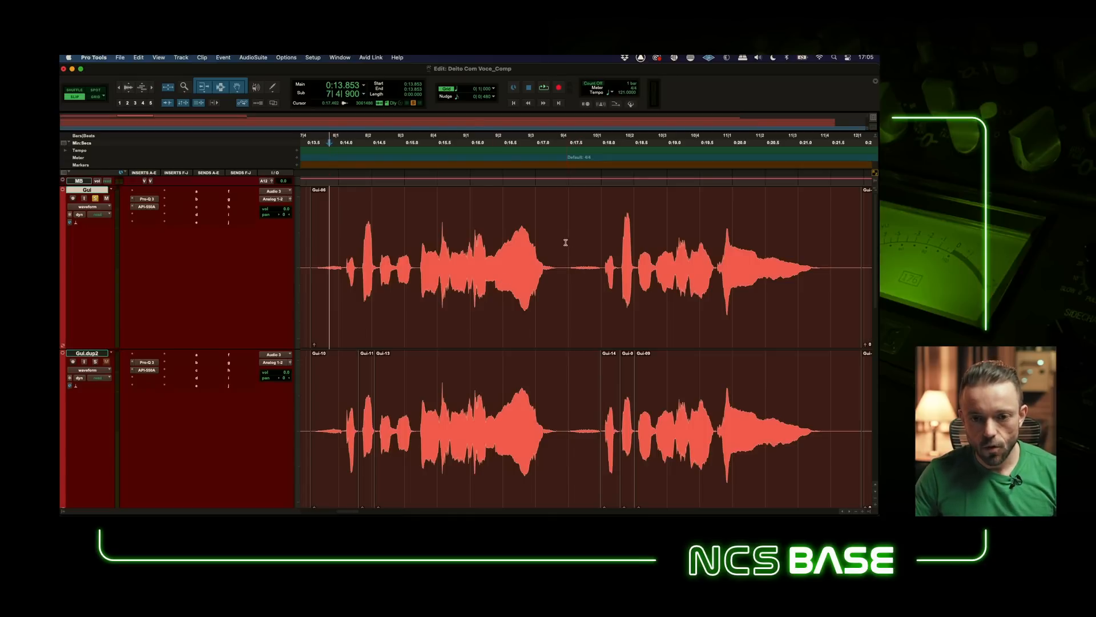
Step: Highlight the first phrase on both tracks, and its opening syllables and sustained ending on the duplicate, to compare their levels
{"action": "left_click_drag", "start_coordinate": [565, 242], "coordinate": [312, 410]}
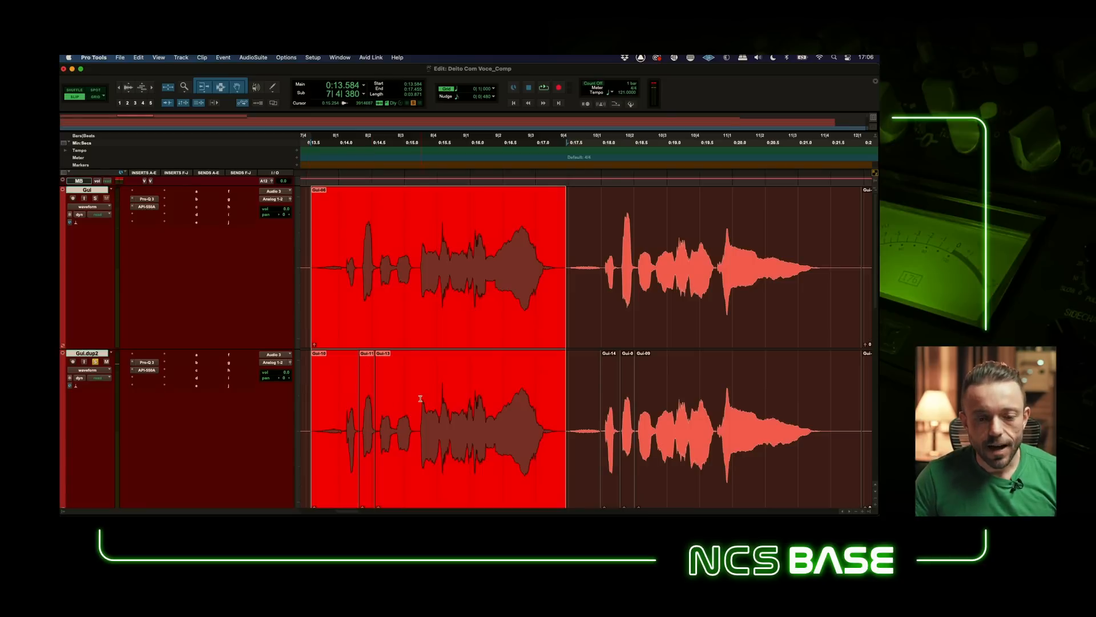
{"action": "left_click_drag", "start_coordinate": [419, 400], "coordinate": [343, 400]}
{"action": "left_click_drag", "start_coordinate": [419, 404], "coordinate": [556, 404]}
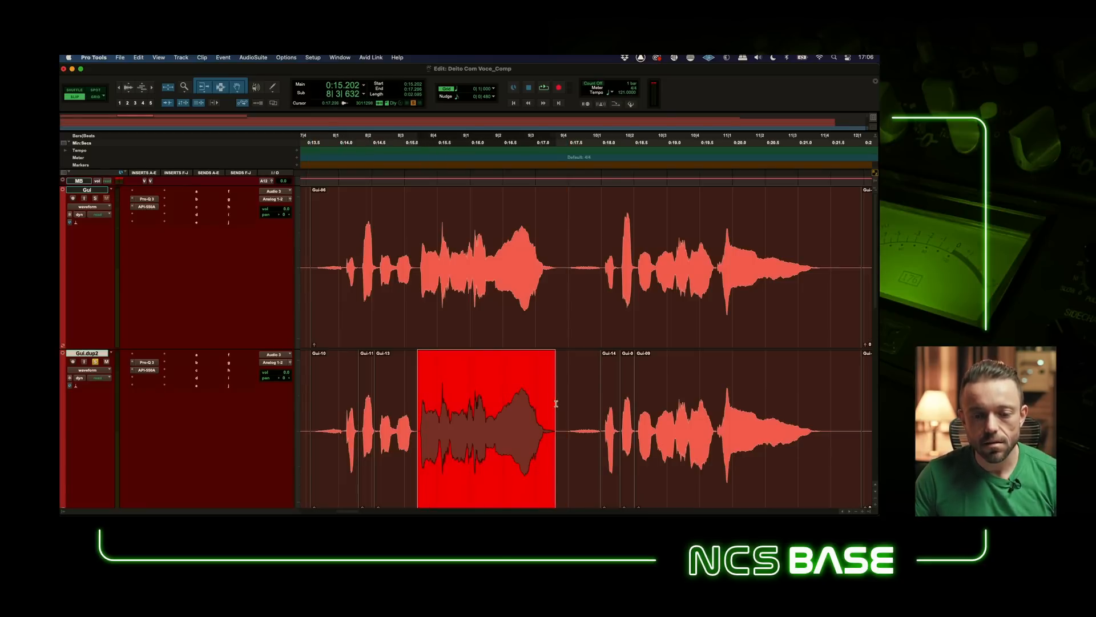
{"action": "left_click_drag", "start_coordinate": [341, 408], "coordinate": [418, 406]}
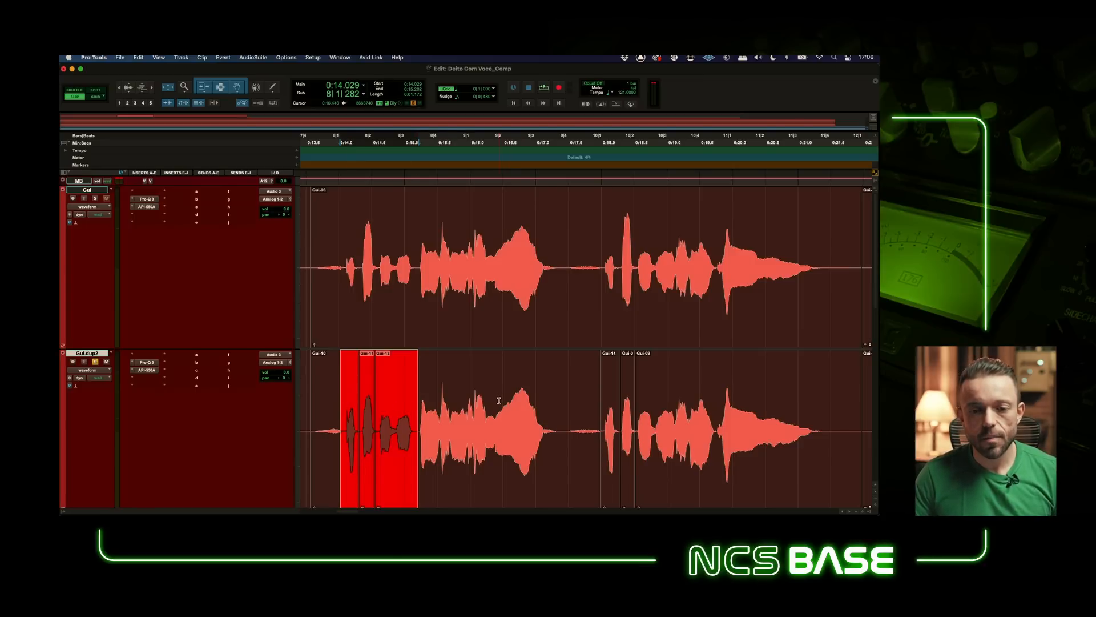
Step: Separate the fading tail of the second phrase's last note on the duplicate track and raise its clip gain
{"action": "left_click", "coordinate": [738, 375]}
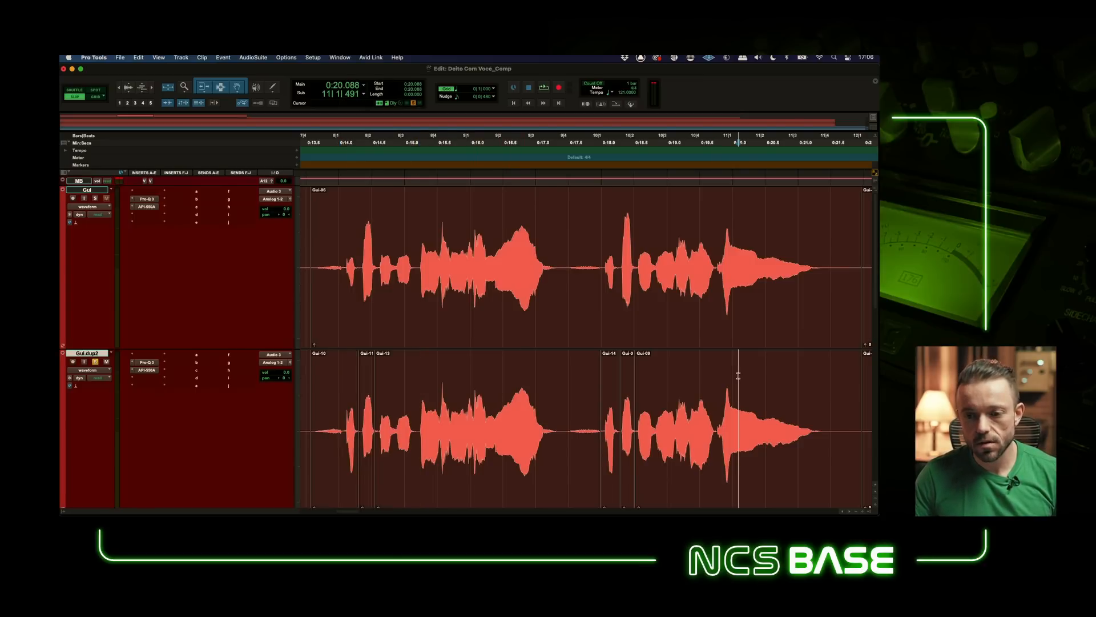
{"action": "key", "text": "r"}
{"action": "left_click", "coordinate": [677, 379]}
{"action": "key", "text": "t"}
{"action": "key", "text": "t"}
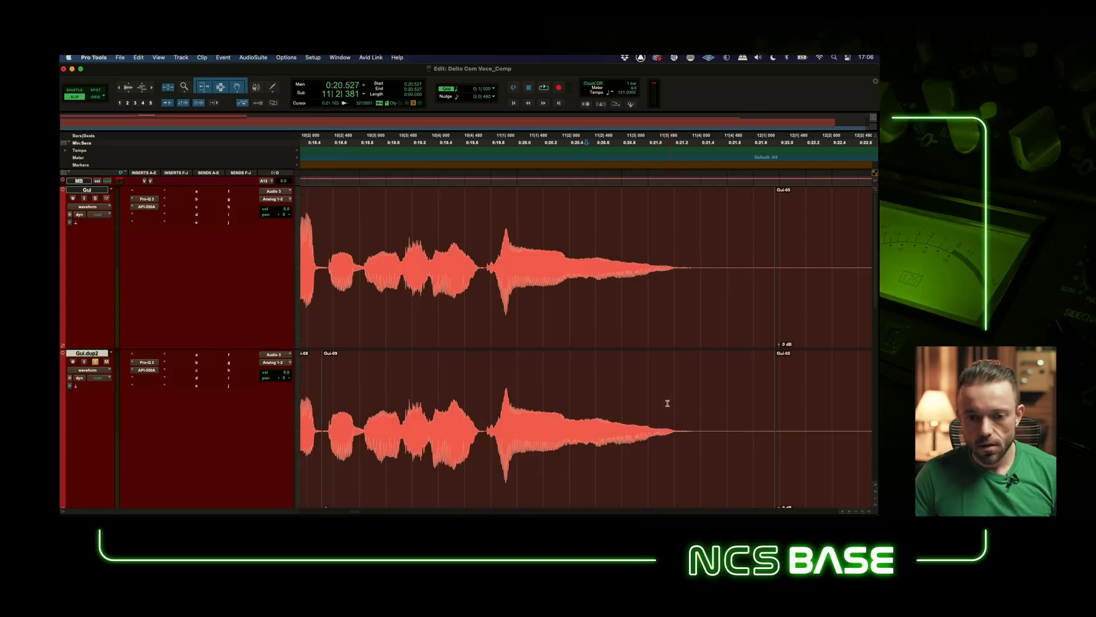
{"action": "left_click_drag", "start_coordinate": [701, 399], "coordinate": [568, 403]}
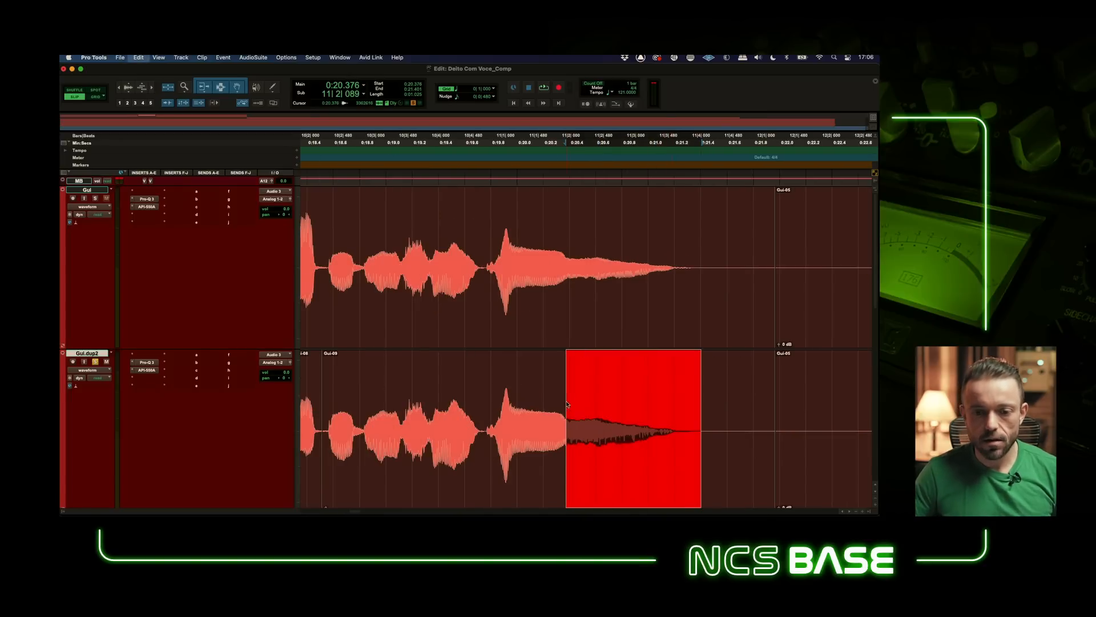
{"action": "scroll", "coordinate": [549, 423], "scroll_direction": "down", "scroll_amount": 1}
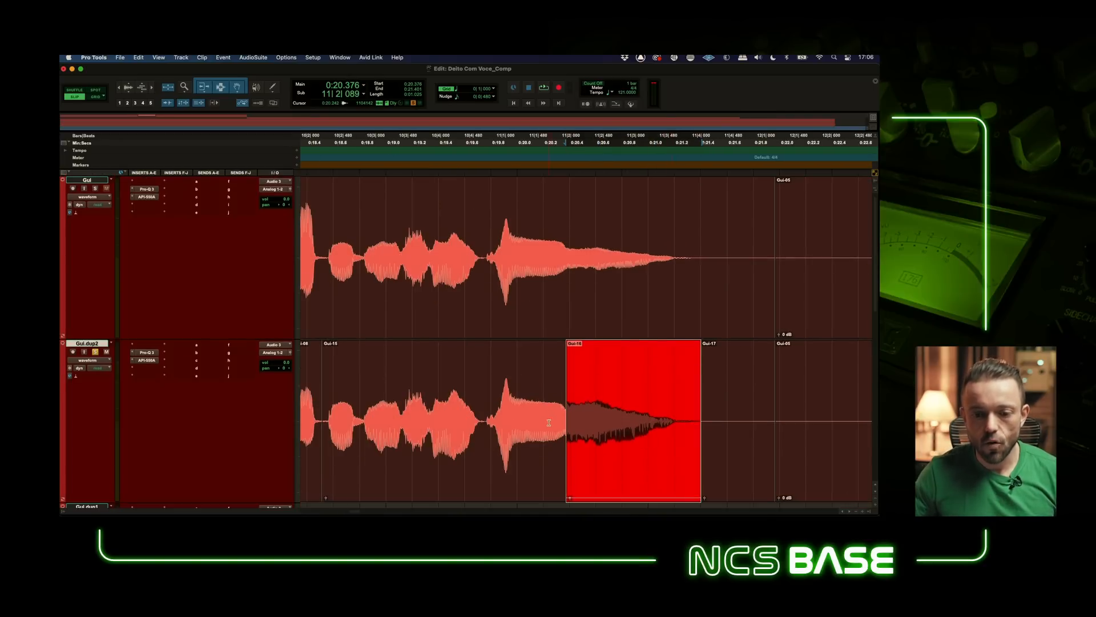
{"action": "scroll", "coordinate": [568, 331], "scroll_direction": "down", "scroll_amount": 20}
{"action": "scroll", "coordinate": [571, 343], "scroll_direction": "up", "scroll_amount": 20}
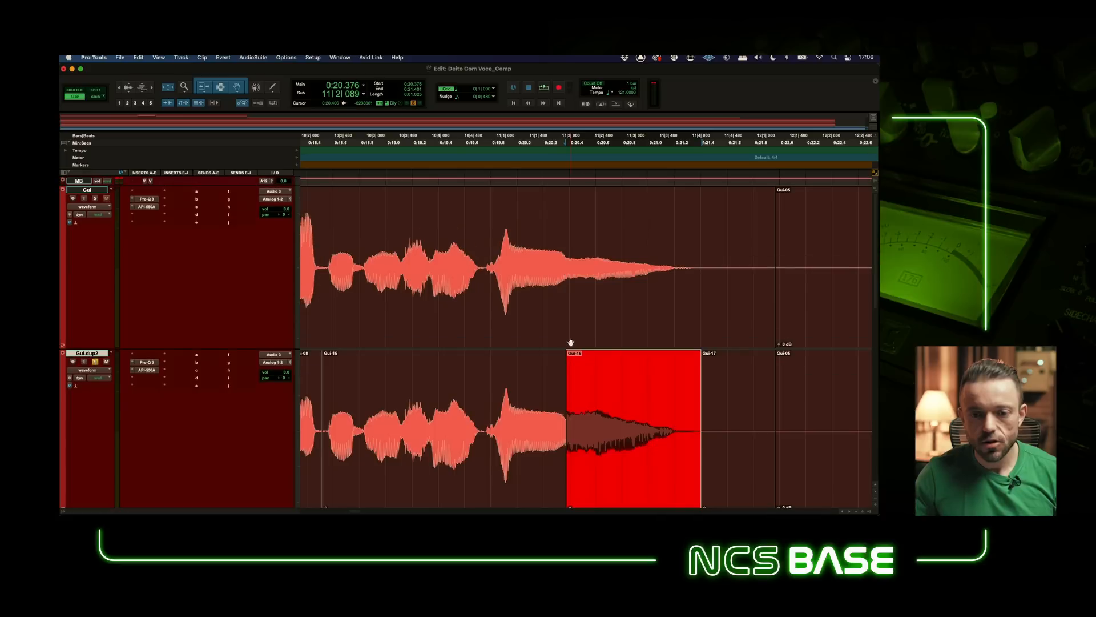
Step: Crossfade the boundary between the second phrase's last note and its separated tail on the duplicate track
{"action": "scroll", "coordinate": [574, 377], "scroll_direction": "down", "scroll_amount": 1}
{"action": "left_click_drag", "start_coordinate": [564, 490], "coordinate": [562, 489]}
{"action": "left_click", "coordinate": [626, 403]}
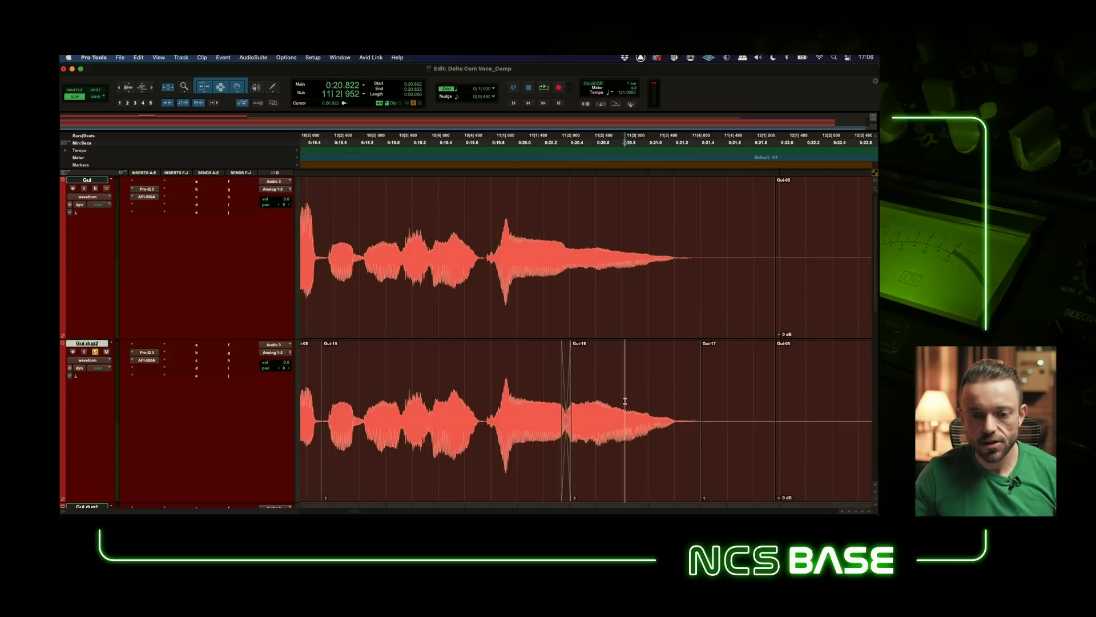
Step: Select all clips of the second phrase on the duplicate track and play them to check the evened-out level
{"action": "key", "text": "r"}
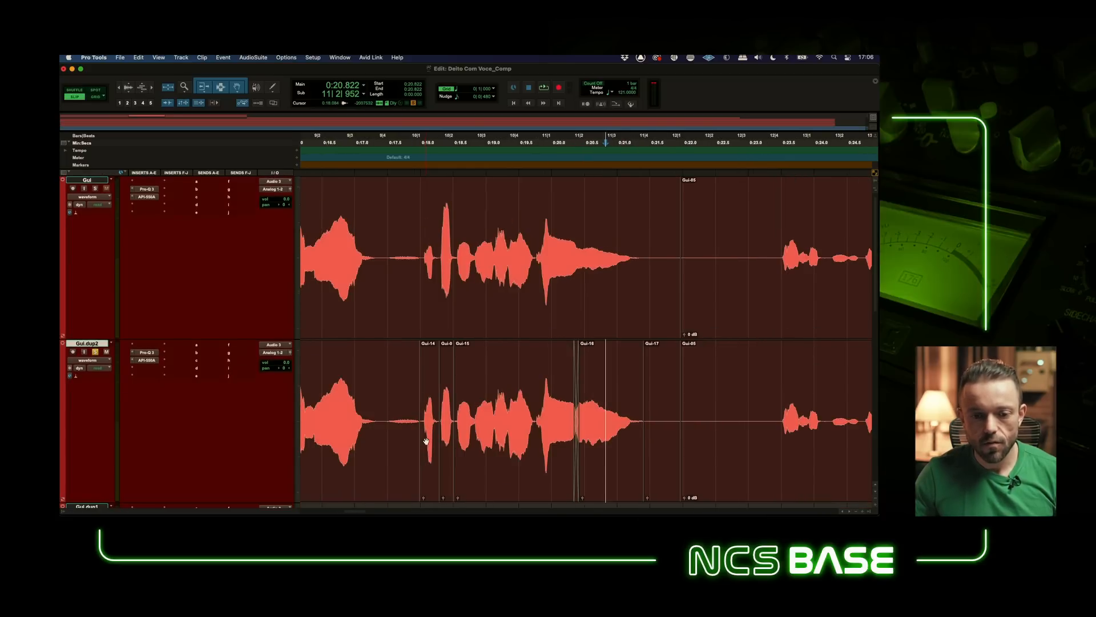
{"action": "left_click", "coordinate": [426, 440]}
{"action": "left_click", "coordinate": [624, 459], "text": "shift"}
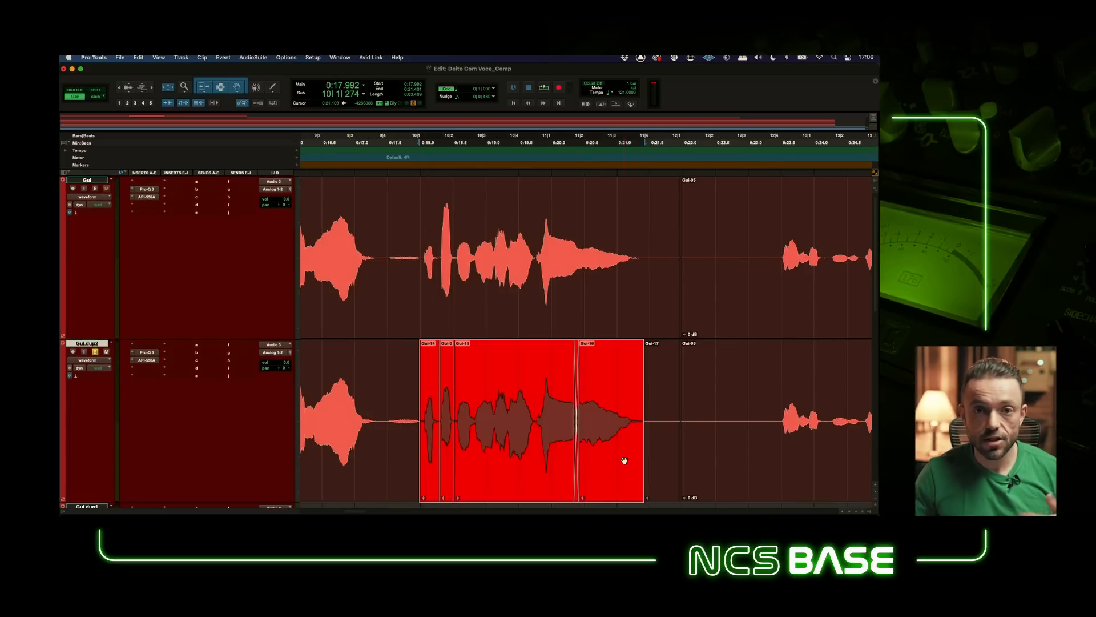
{"action": "key", "text": "space"}
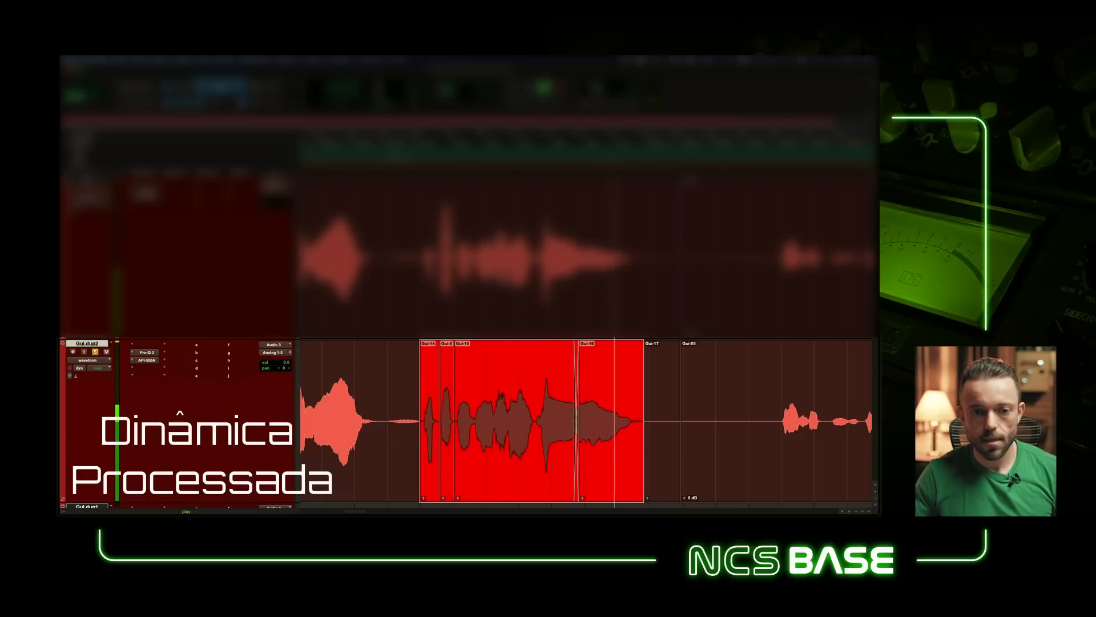
{"action": "key", "text": "space"}
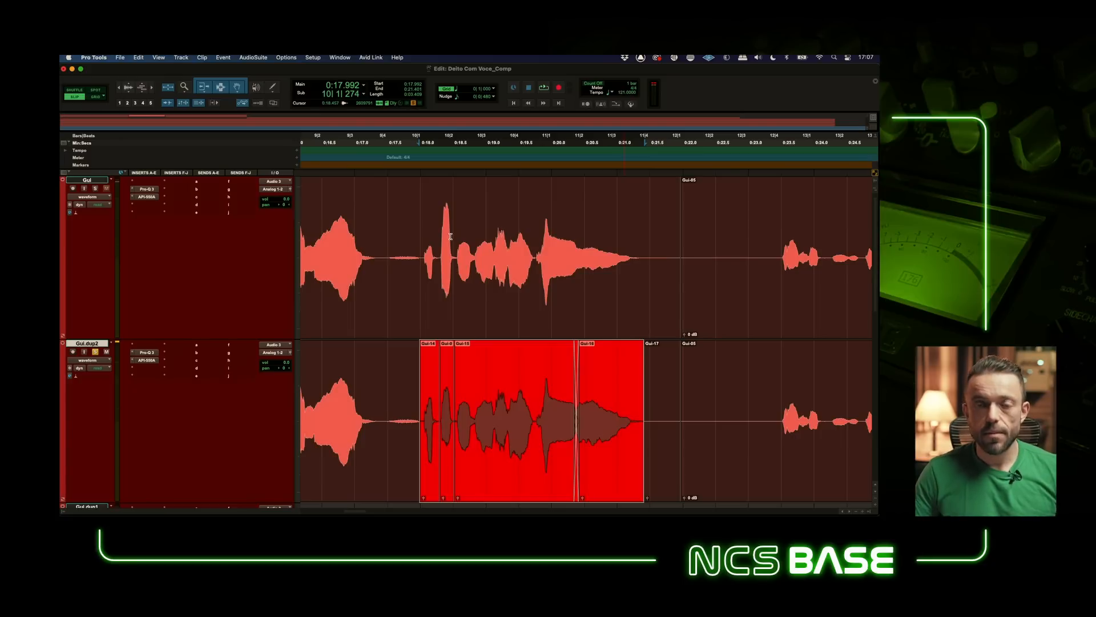
Step: Highlight the second phrase and its final note across both tracks, and play the processed and original versions for comparison
{"action": "left_click_drag", "start_coordinate": [385, 234], "coordinate": [695, 388]}
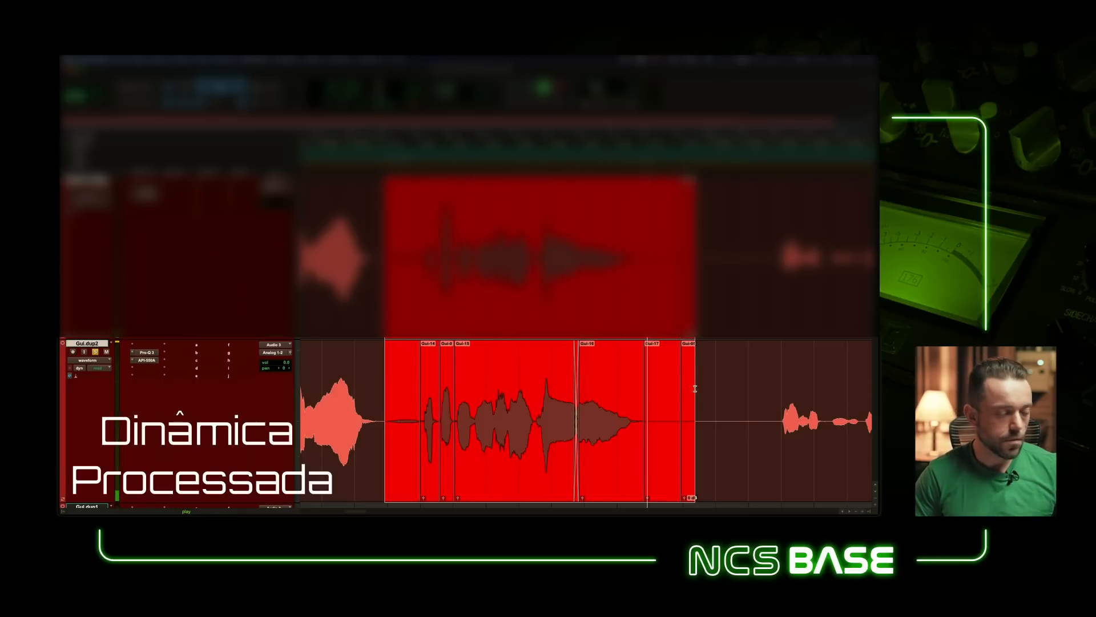
{"action": "key", "text": "space"}
{"action": "scroll", "coordinate": [808, 341], "scroll_direction": "right", "scroll_amount": 7}
{"action": "scroll", "coordinate": [776, 333], "scroll_direction": "left", "scroll_amount": 5}
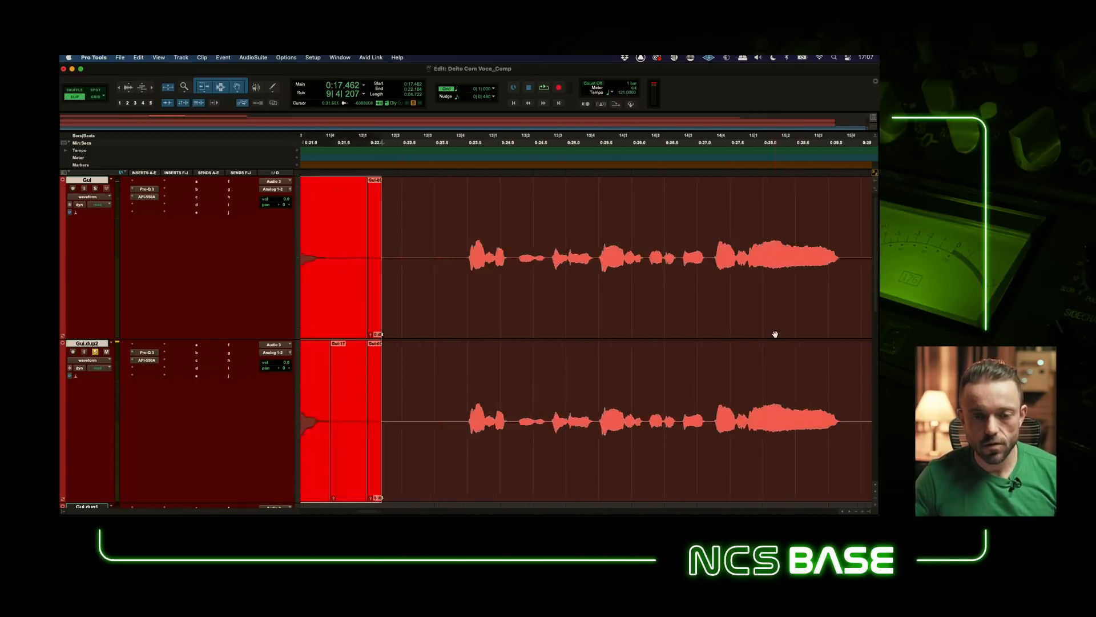
{"action": "left_click_drag", "start_coordinate": [584, 247], "coordinate": [451, 392]}
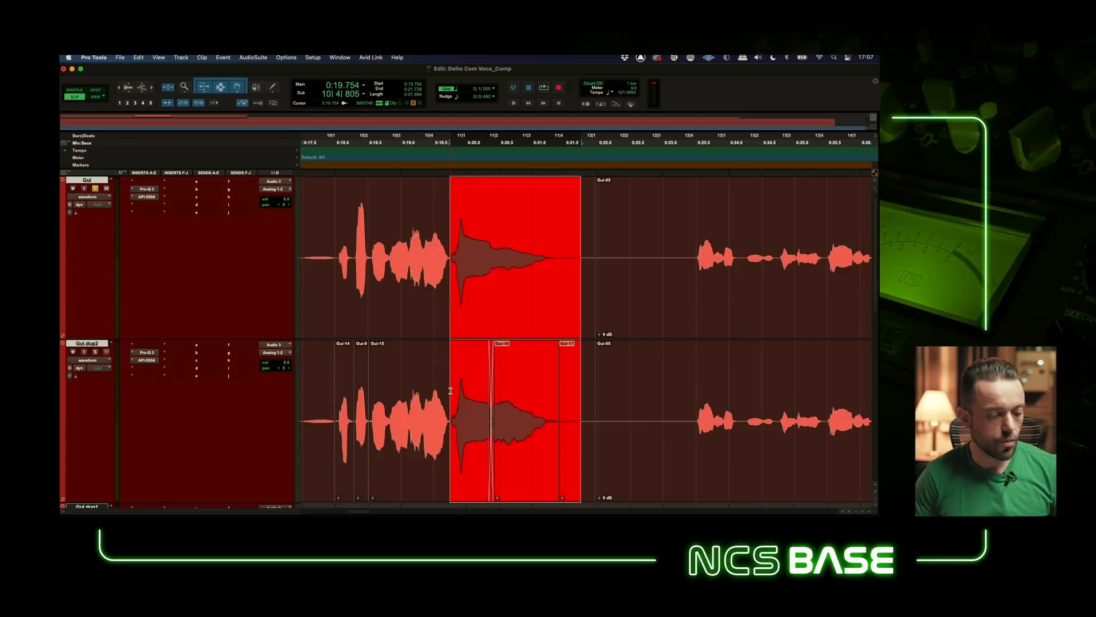
{"action": "key", "text": "space"}
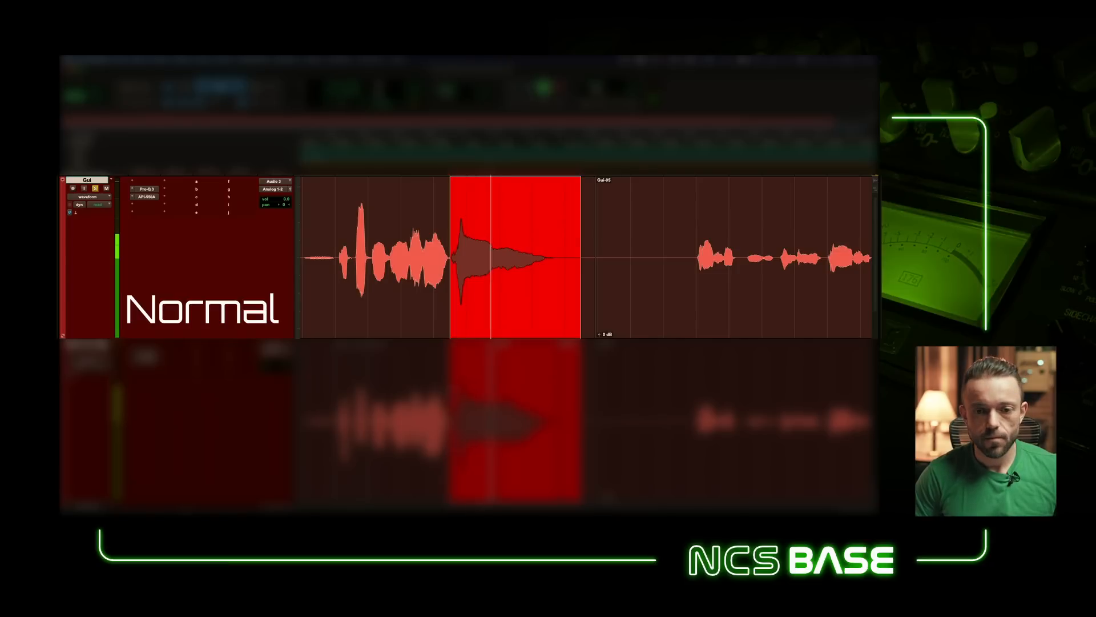
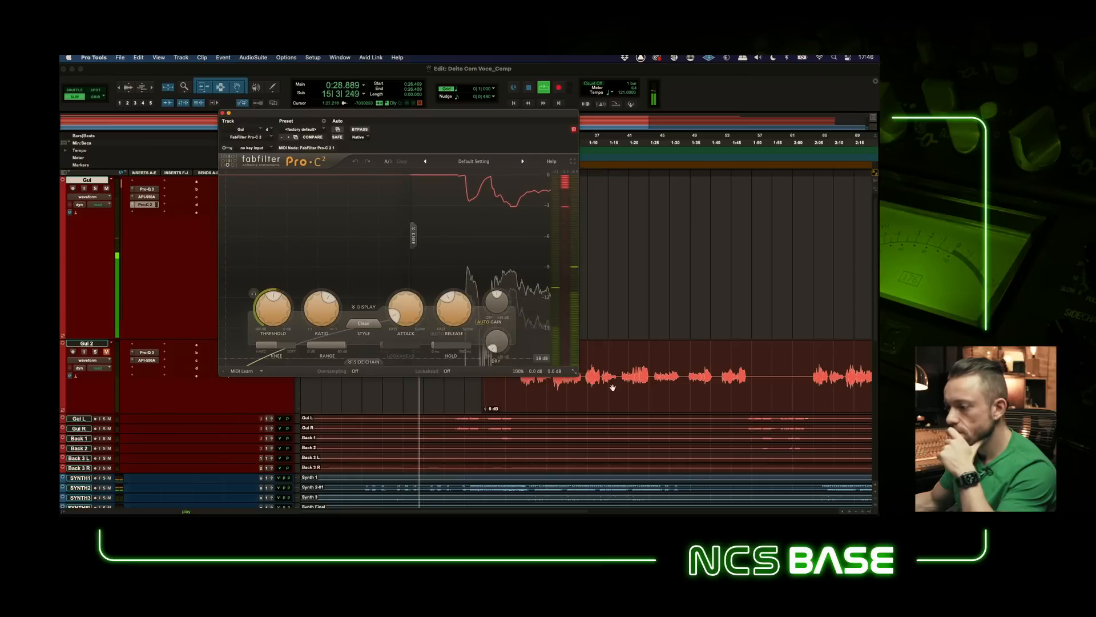
Step: Enlarge the FabFilter Pro-C 2 window on the lead vocal, stop playback and move the window clear of the track controls
{"action": "left_click", "coordinate": [574, 371]}
{"action": "left_click", "coordinate": [589, 403]}
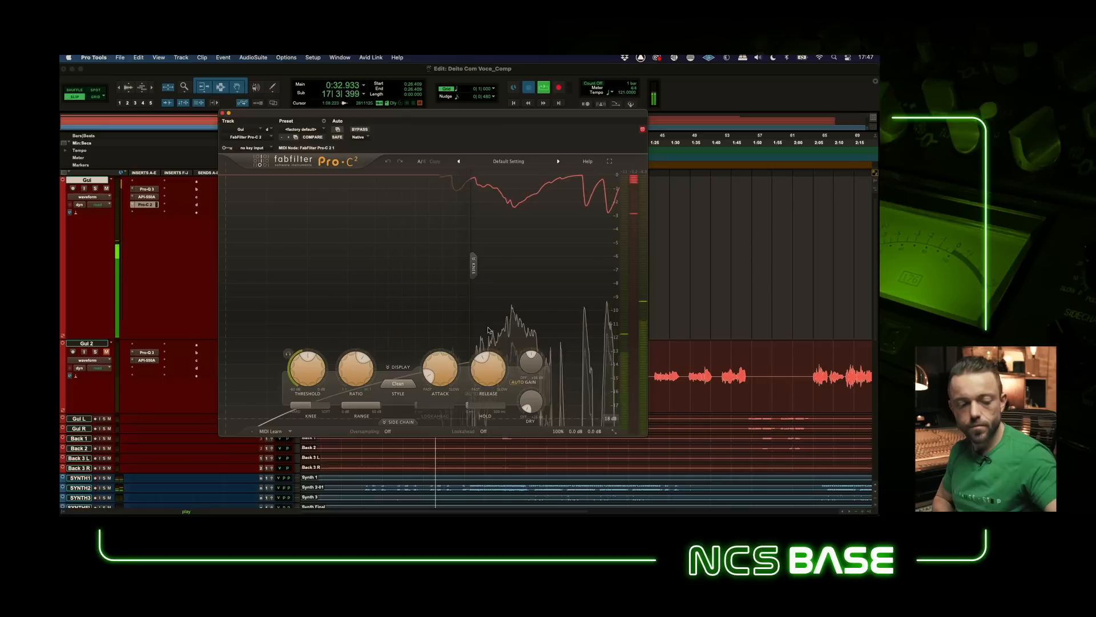
{"action": "key", "text": "space"}
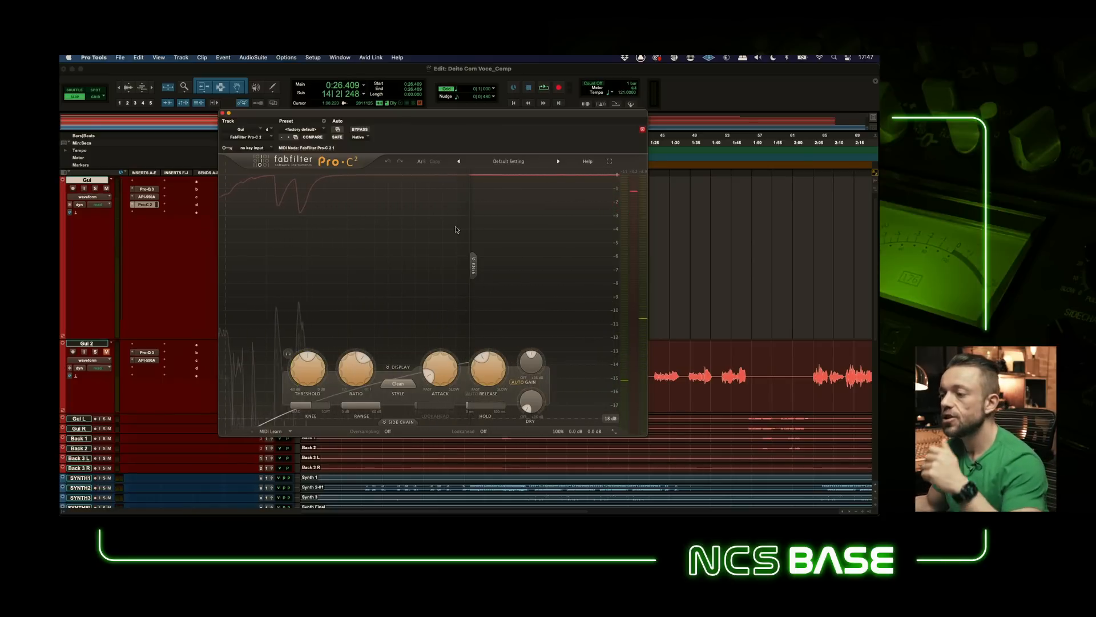
{"action": "left_click_drag", "start_coordinate": [356, 114], "coordinate": [443, 112]}
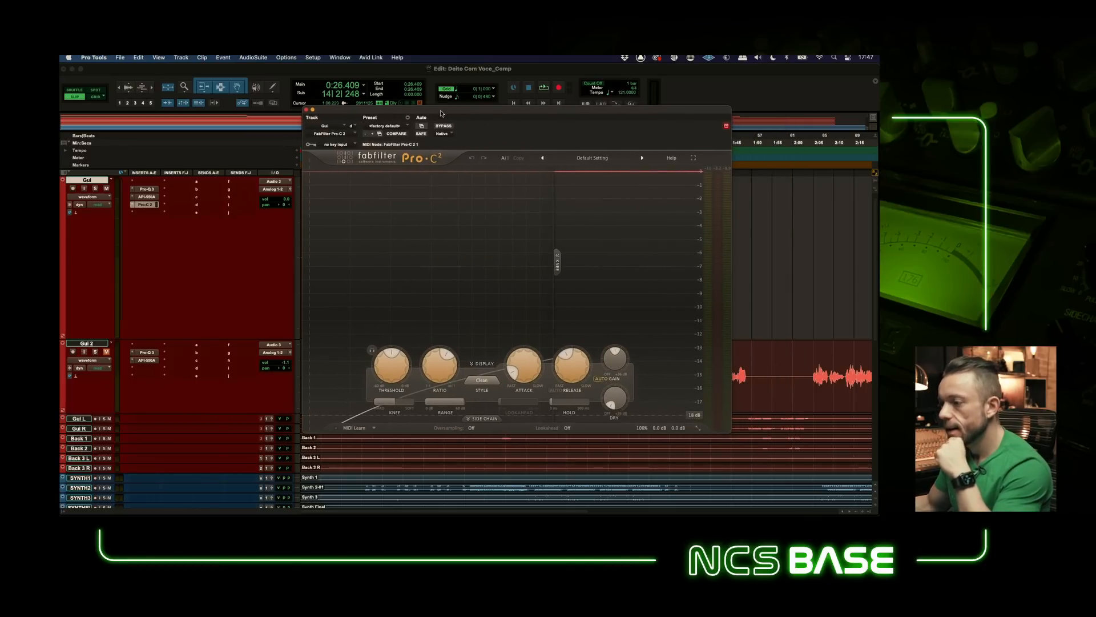
Step: Toggle Auto Gain in the lead vocal's Pro-C 2 compressor and leave it switched off
{"action": "left_click", "coordinate": [600, 380]}
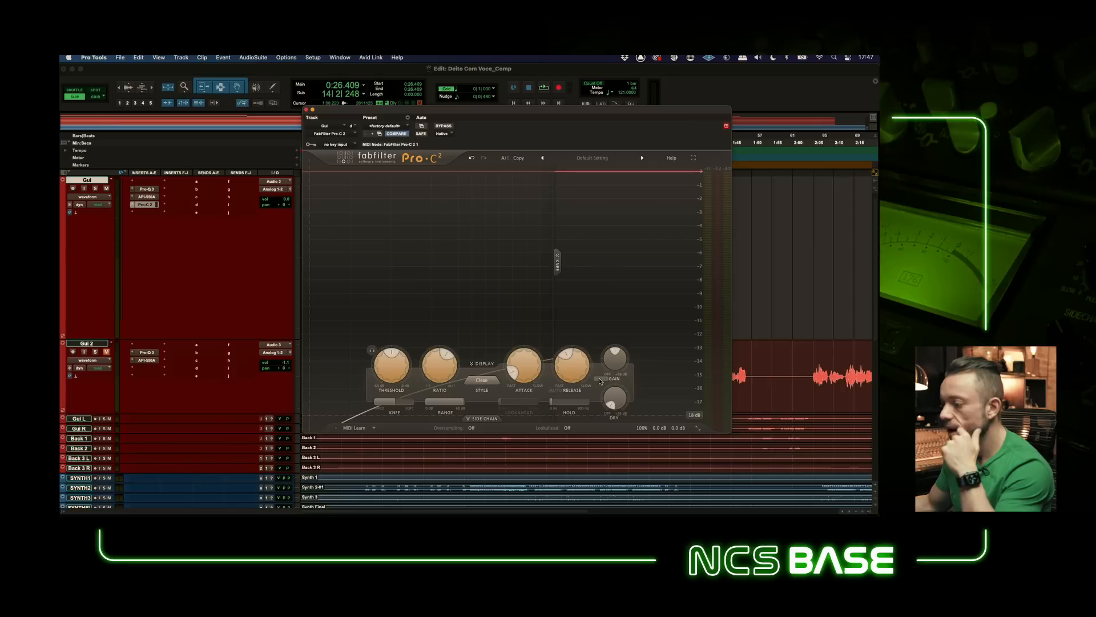
{"action": "left_click", "coordinate": [599, 380]}
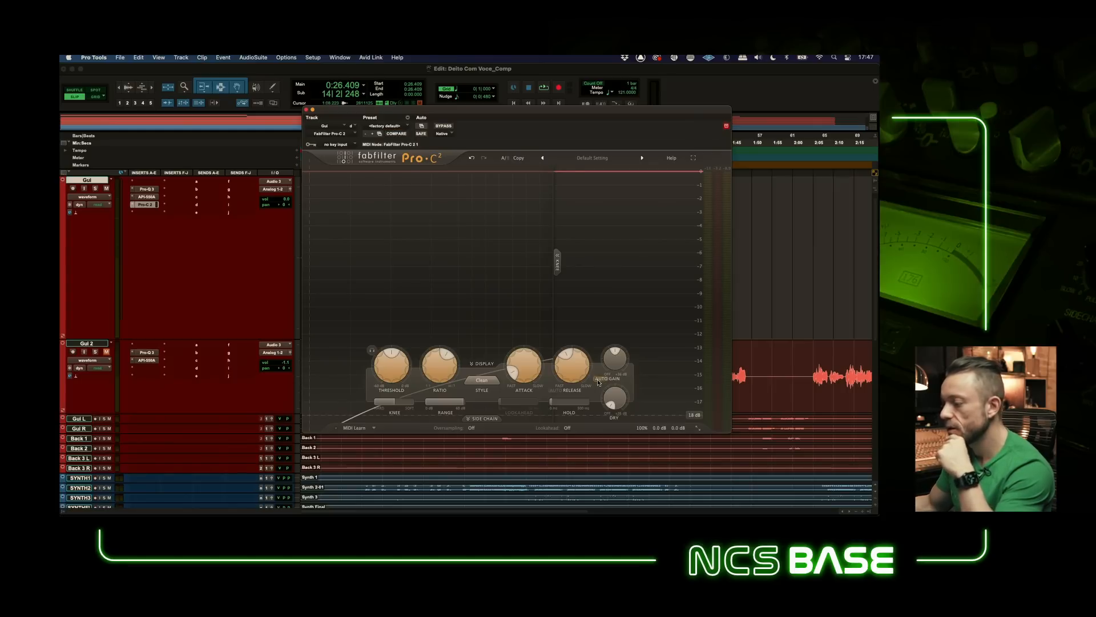
{"action": "mouse_move", "coordinate": [598, 382]}
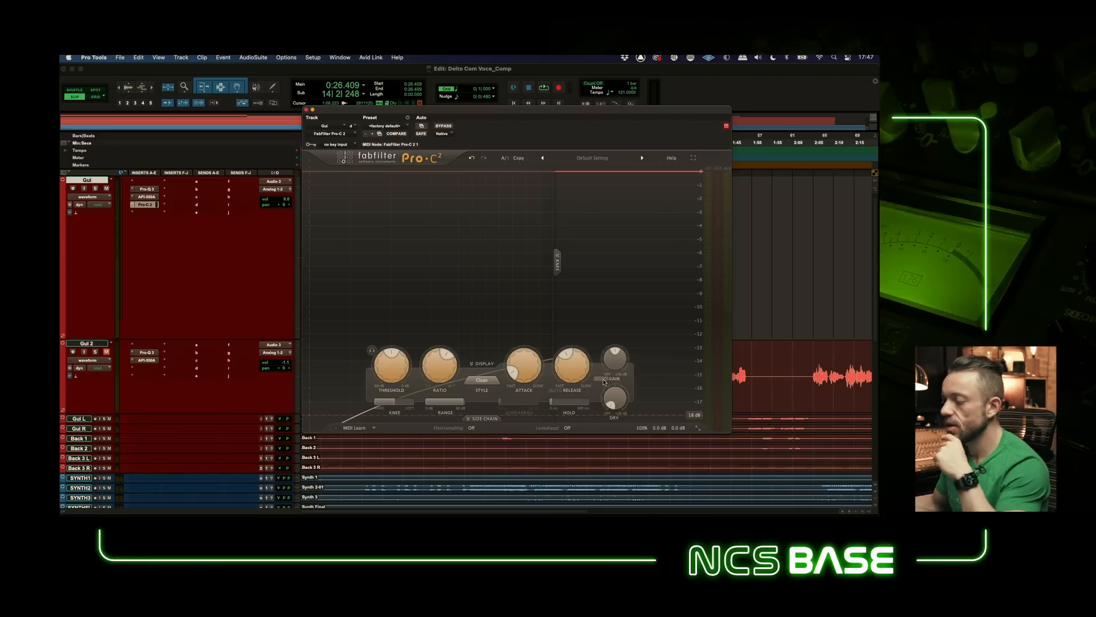
{"action": "left_click", "coordinate": [604, 381]}
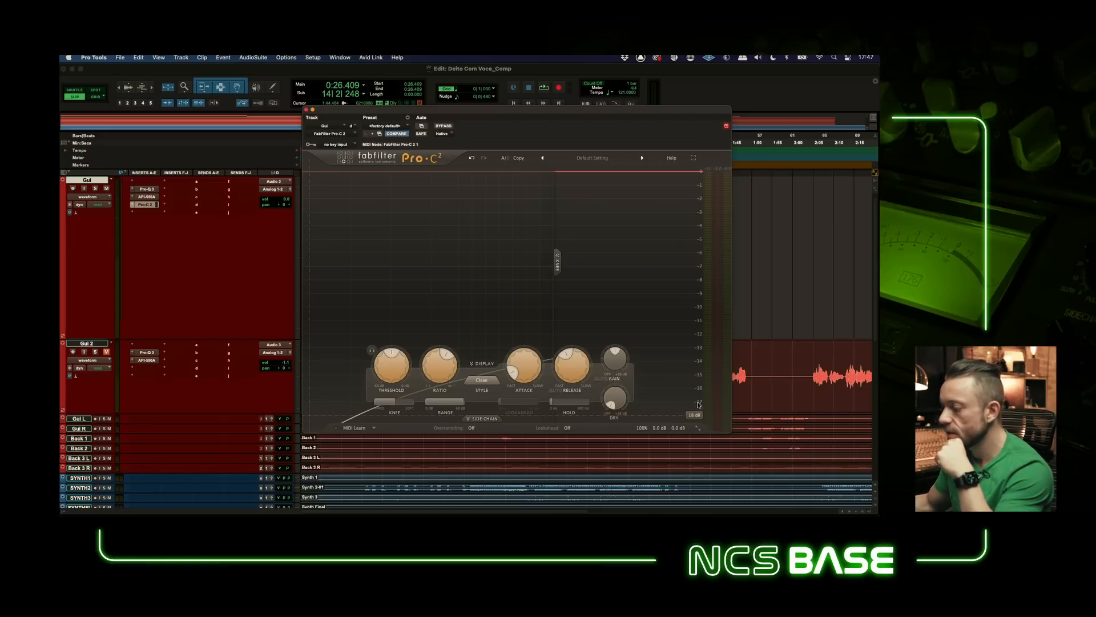
Step: Switch the Pro-C 2 display range between 36 dB and 18 dB, settling on 36 dB
{"action": "left_click", "coordinate": [697, 419]}
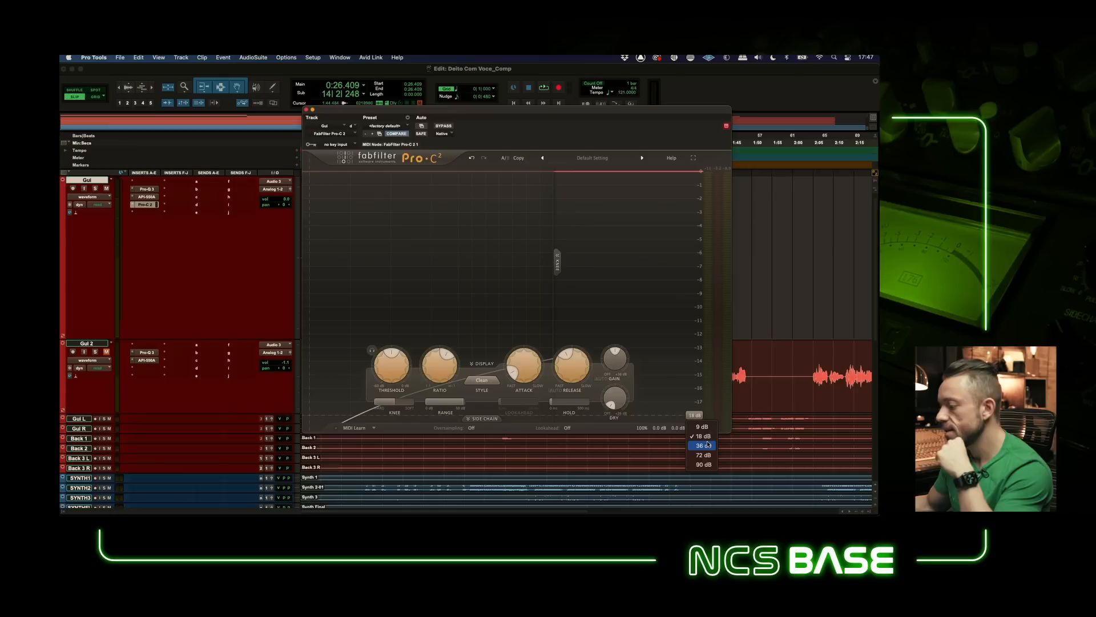
{"action": "left_click", "coordinate": [707, 445]}
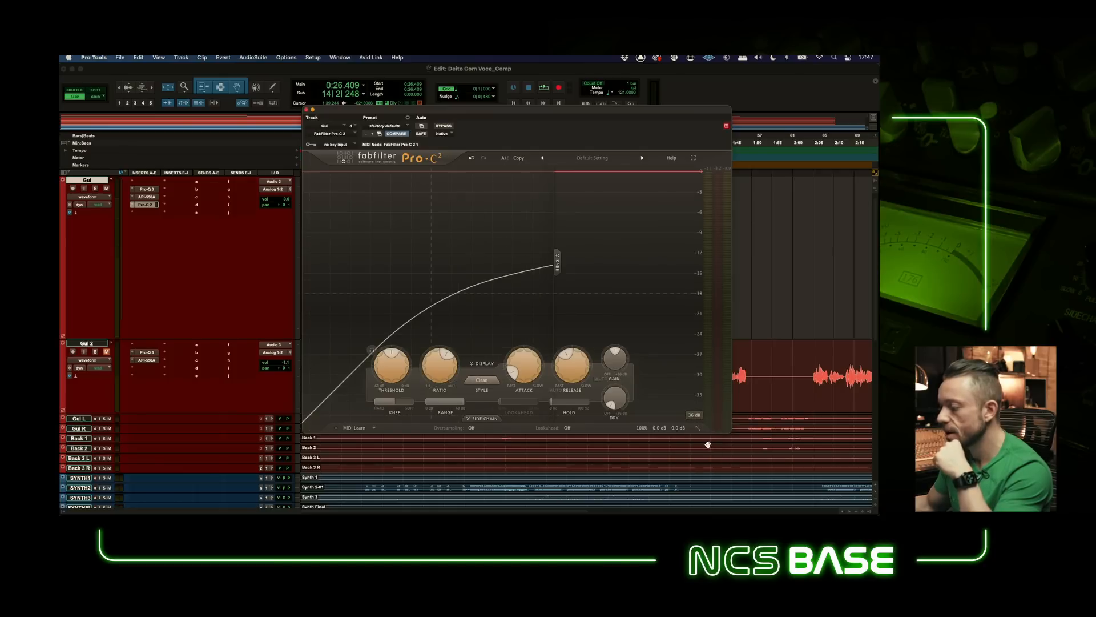
{"action": "left_click", "coordinate": [695, 415]}
{"action": "left_click", "coordinate": [703, 436]}
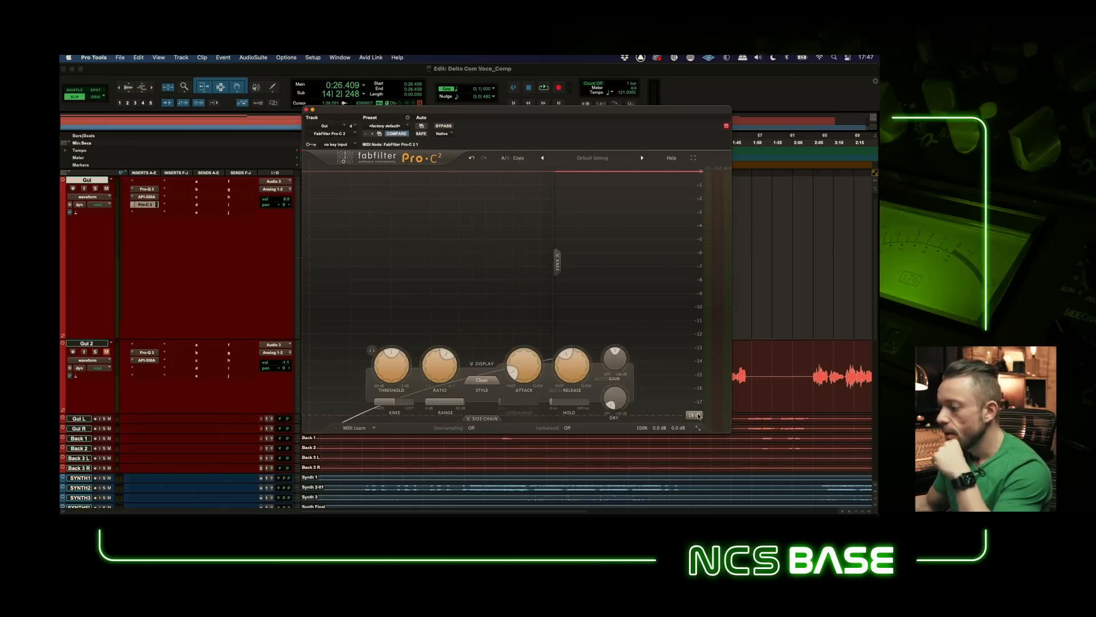
{"action": "left_click", "coordinate": [695, 415]}
{"action": "left_click", "coordinate": [700, 446]}
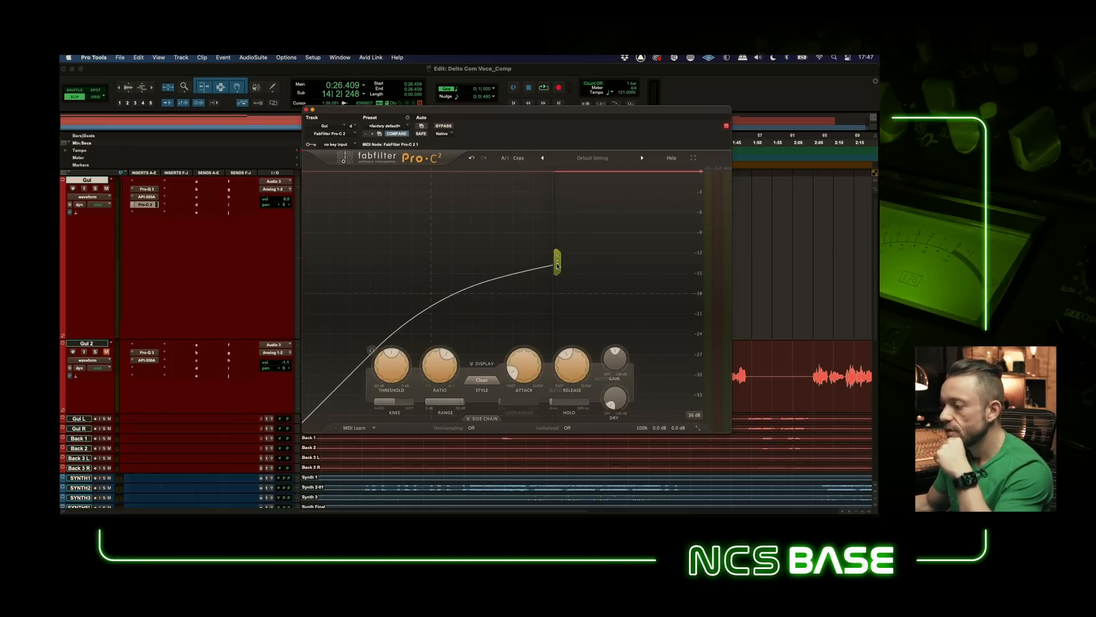
{"action": "left_click", "coordinate": [557, 266]}
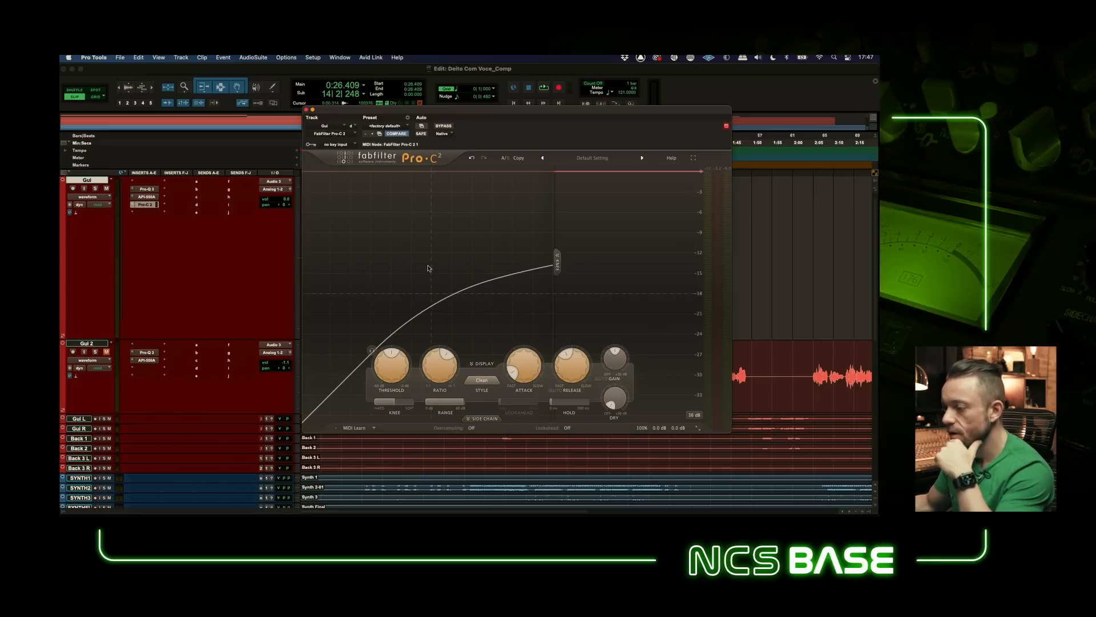
Step: Sweep the compressor's threshold down to -60 dB and back up to about -5 dB
{"action": "scroll", "coordinate": [412, 351], "scroll_direction": "up", "scroll_amount": 10}
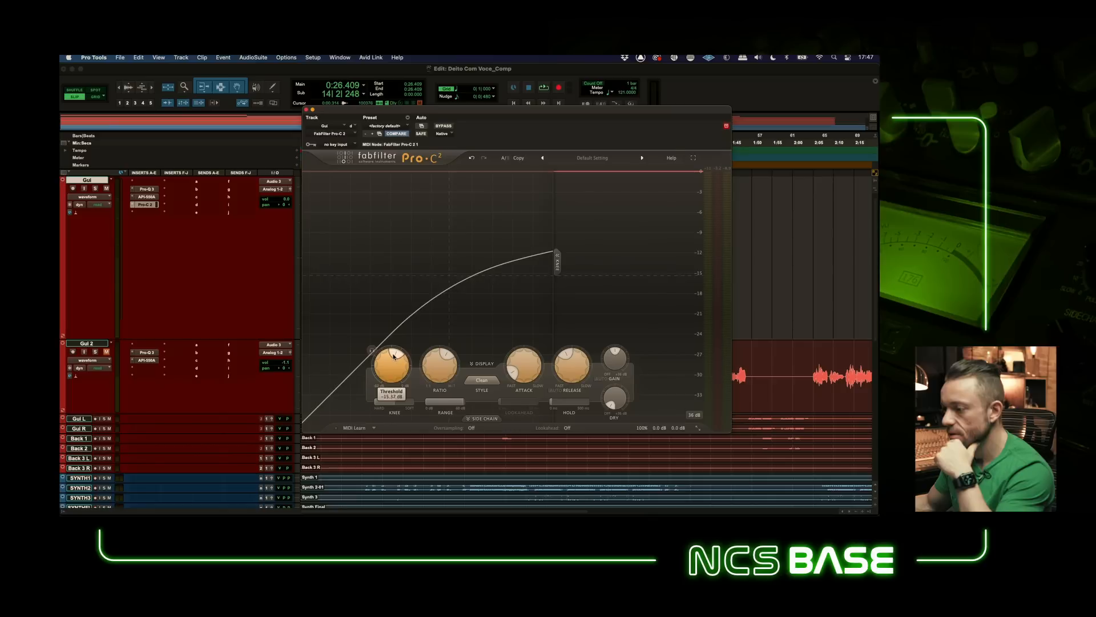
{"action": "scroll", "coordinate": [409, 349], "scroll_direction": "up", "scroll_amount": 4}
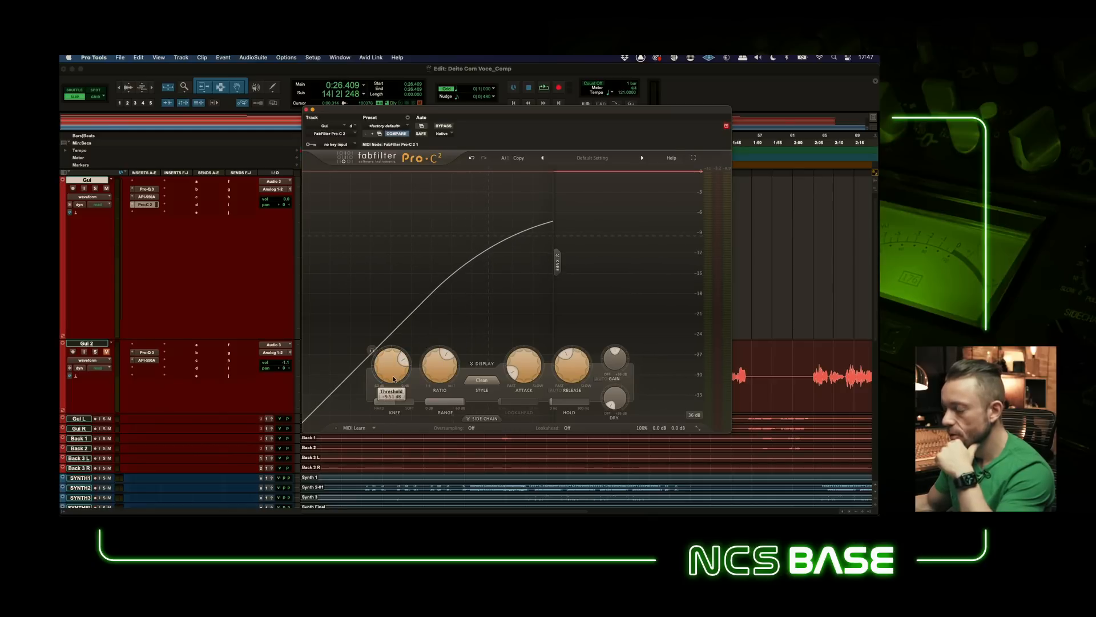
{"action": "scroll", "coordinate": [390, 367], "scroll_direction": "down", "scroll_amount": 15}
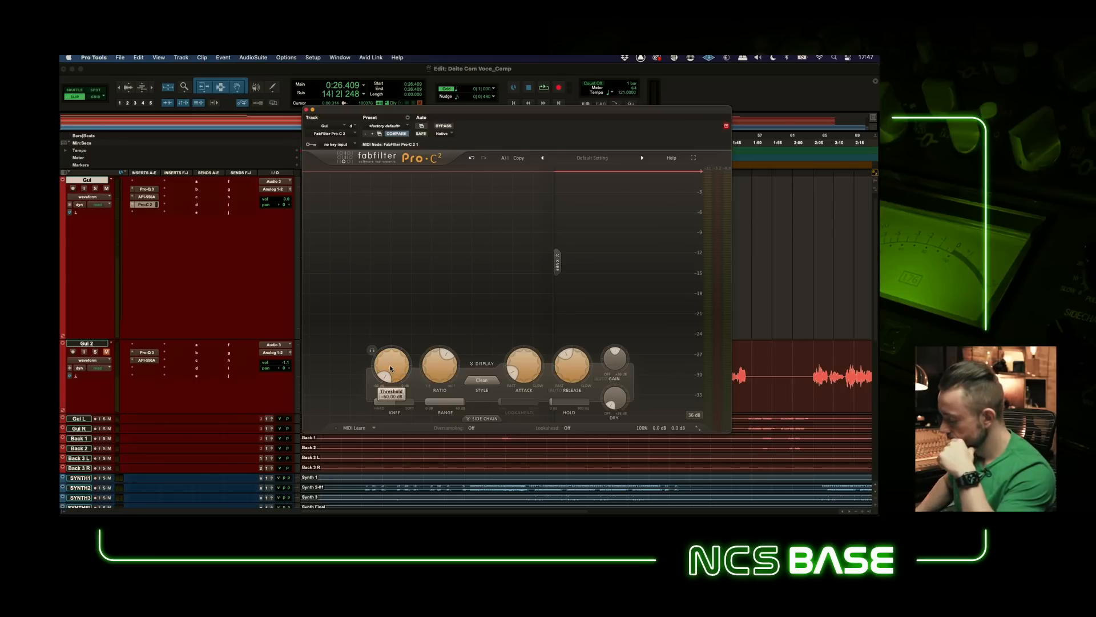
{"action": "scroll", "coordinate": [391, 368], "scroll_direction": "up", "scroll_amount": 15}
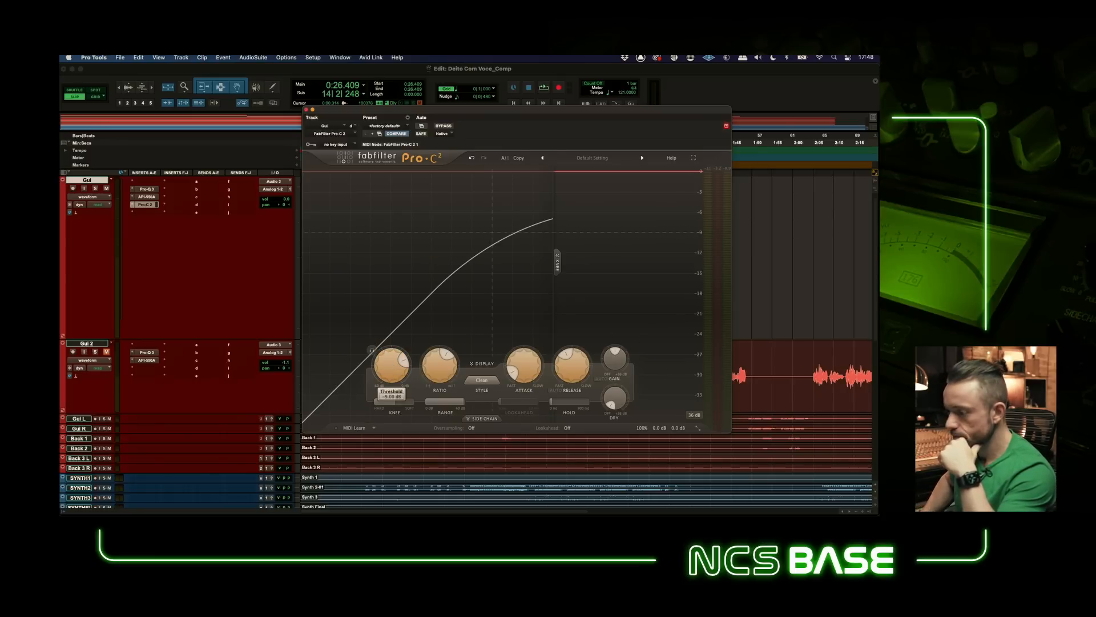
{"action": "scroll", "coordinate": [390, 366], "scroll_direction": "up", "scroll_amount": 1}
Step: Set the display range to 9 dB, sweep the ratio down to 1:1 and settle it at about 2:1
{"action": "left_click", "coordinate": [695, 415]}
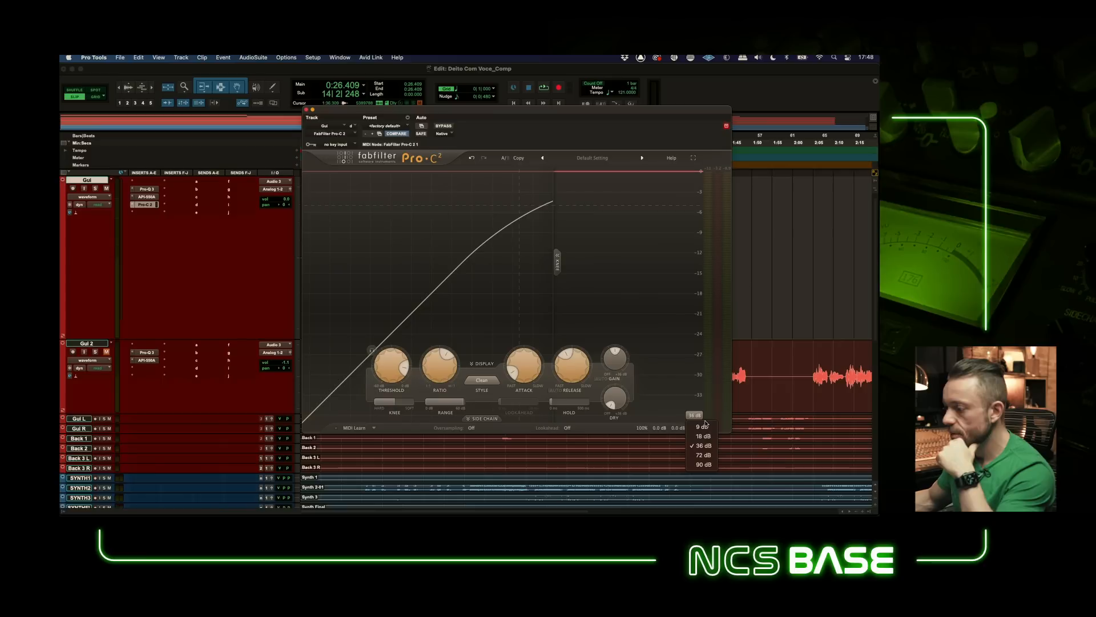
{"action": "left_click", "coordinate": [703, 432]}
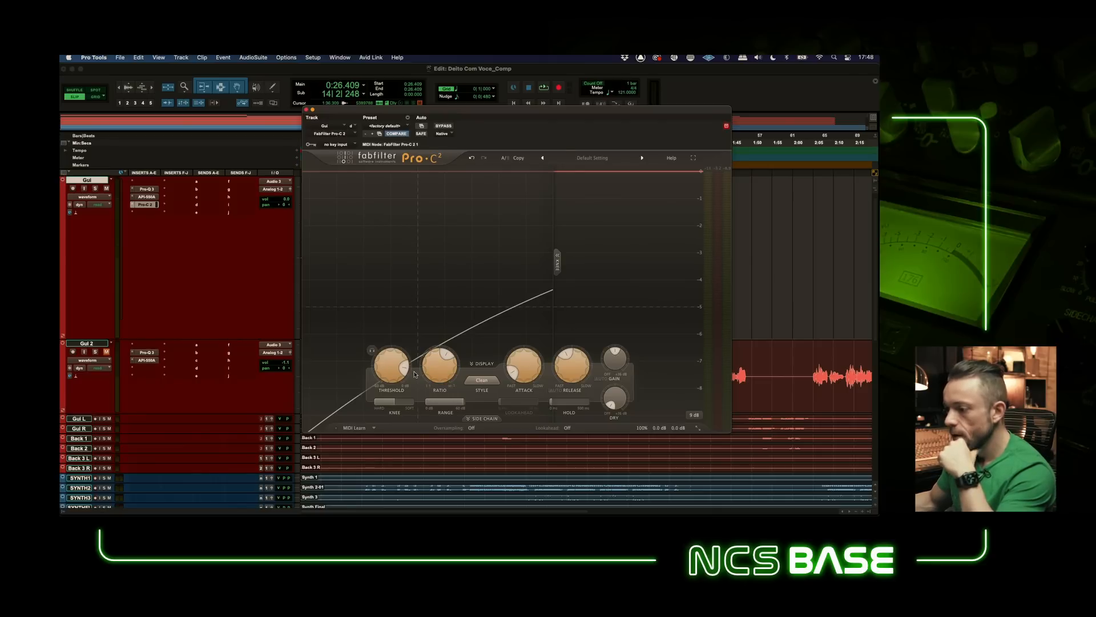
{"action": "left_click_drag", "start_coordinate": [439, 358], "coordinate": [425, 422]}
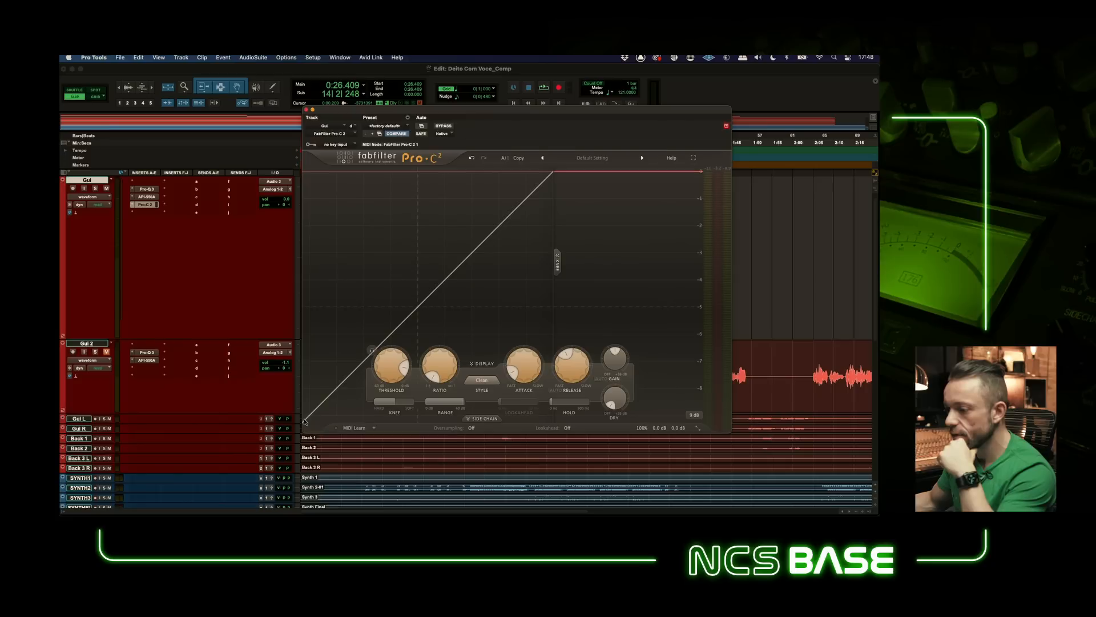
{"action": "left_click_drag", "start_coordinate": [444, 359], "coordinate": [422, 467]}
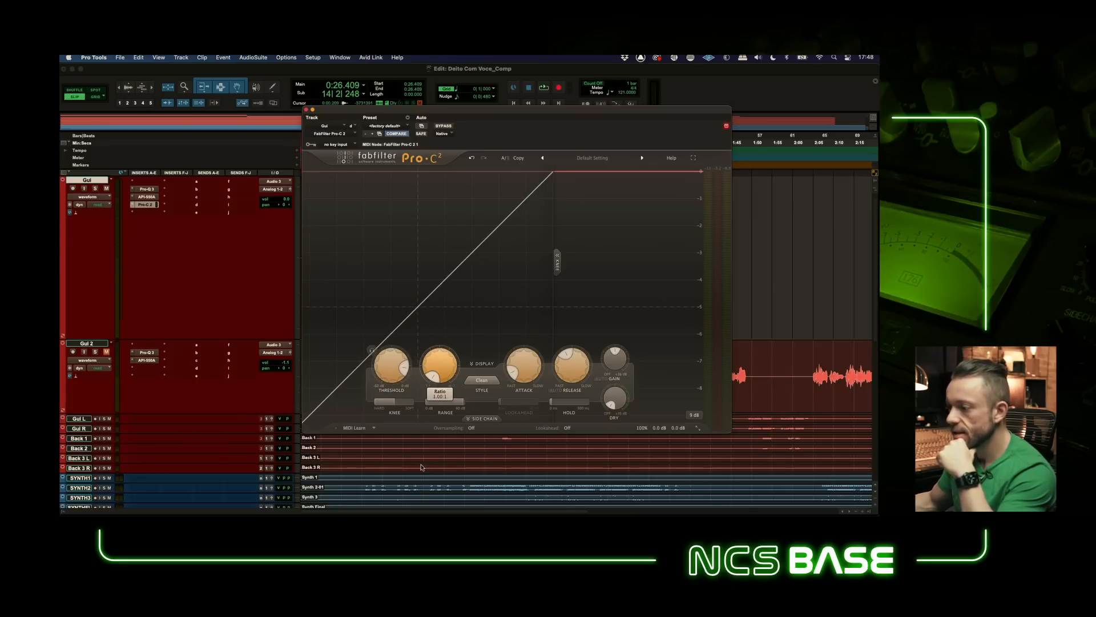
{"action": "mouse_move", "coordinate": [399, 370]}
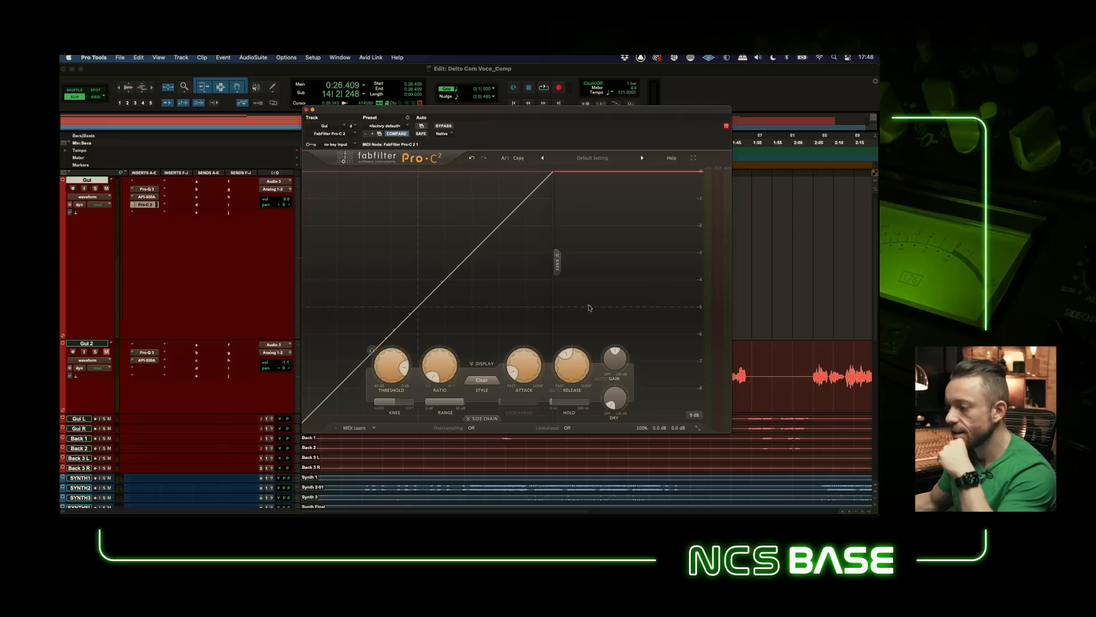
{"action": "left_click_drag", "start_coordinate": [437, 370], "coordinate": [450, 293]}
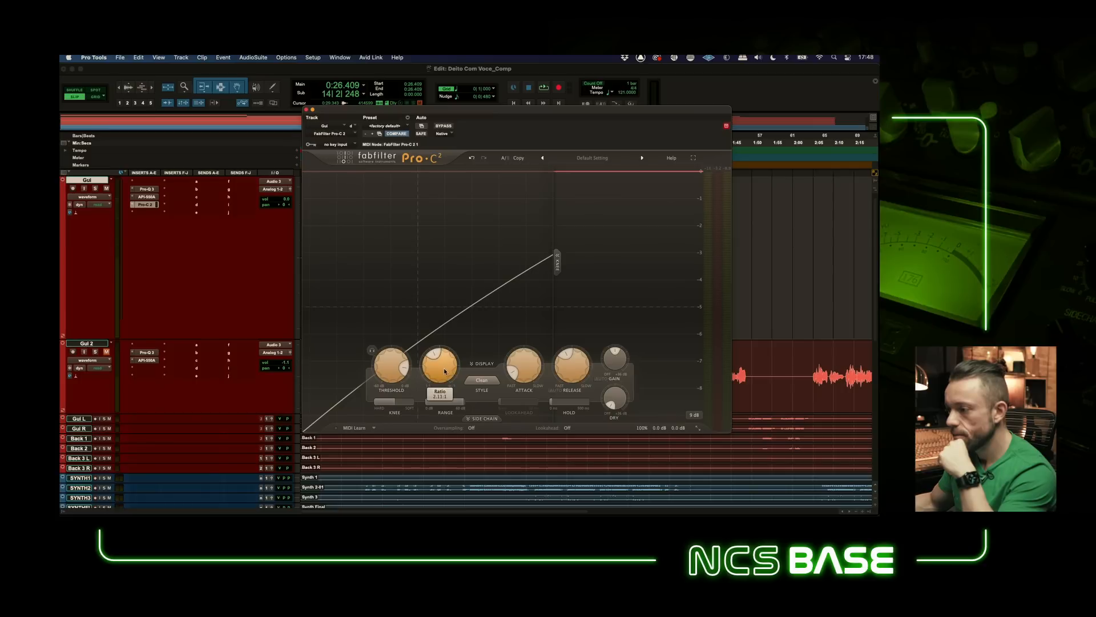
{"action": "left_click_drag", "start_coordinate": [444, 370], "coordinate": [437, 395]}
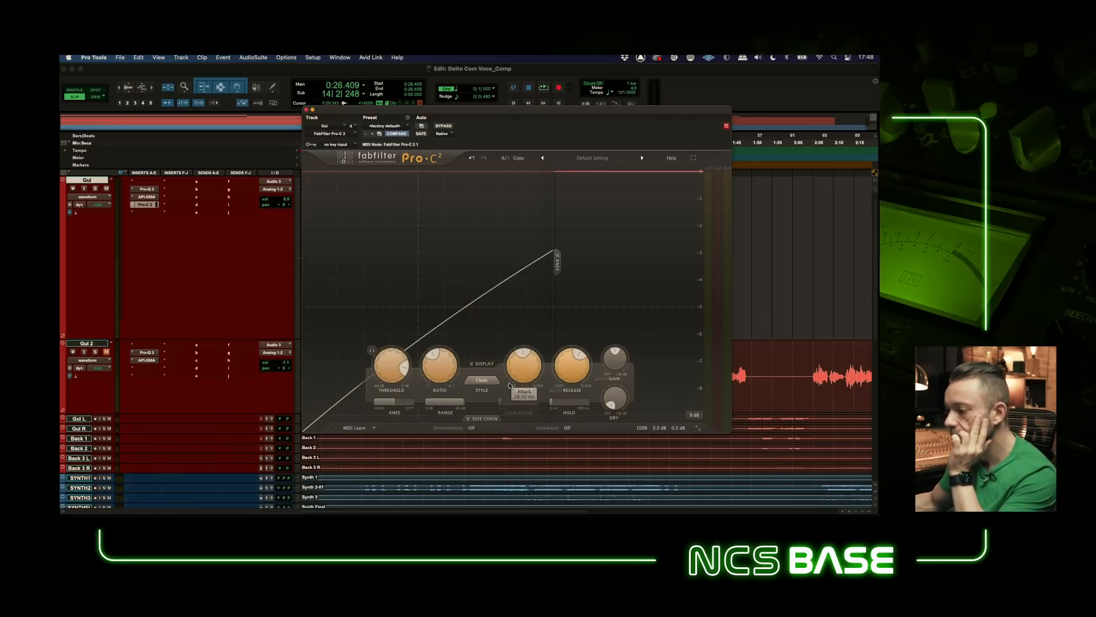
Step: Look through the available compressor styles and leave Clean selected
{"action": "left_click", "coordinate": [478, 380]}
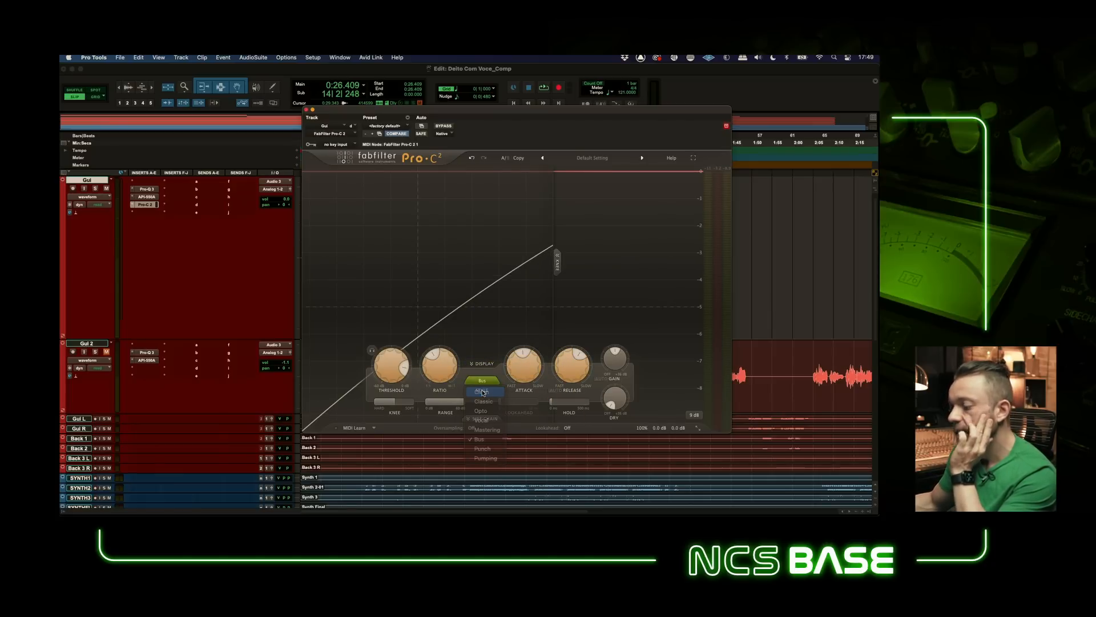
{"action": "left_click", "coordinate": [478, 380]}
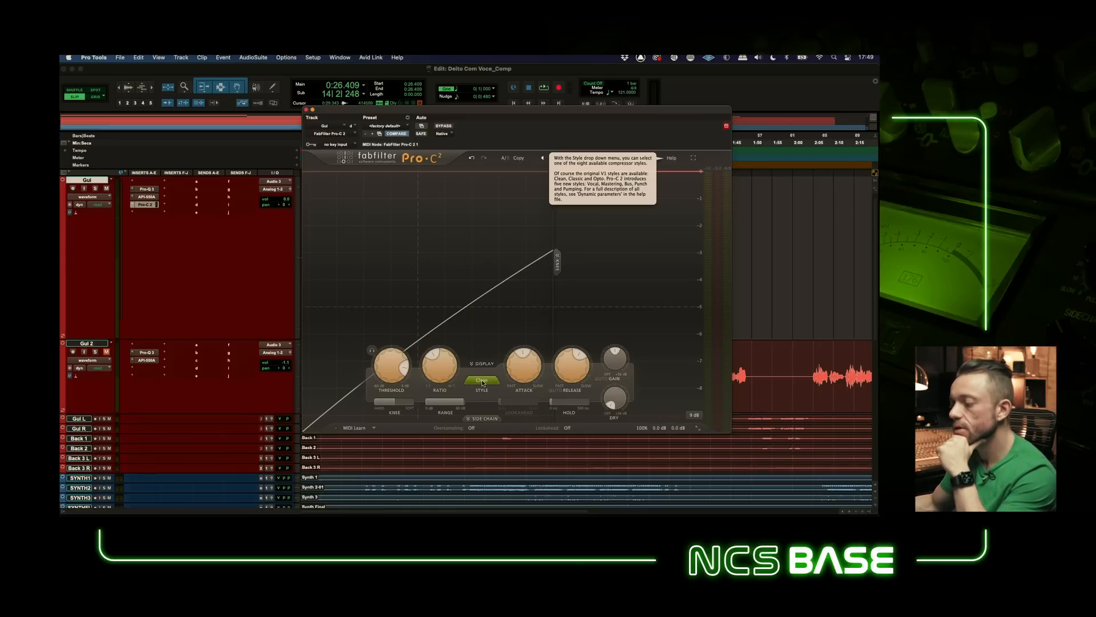
{"action": "left_click", "coordinate": [483, 380]}
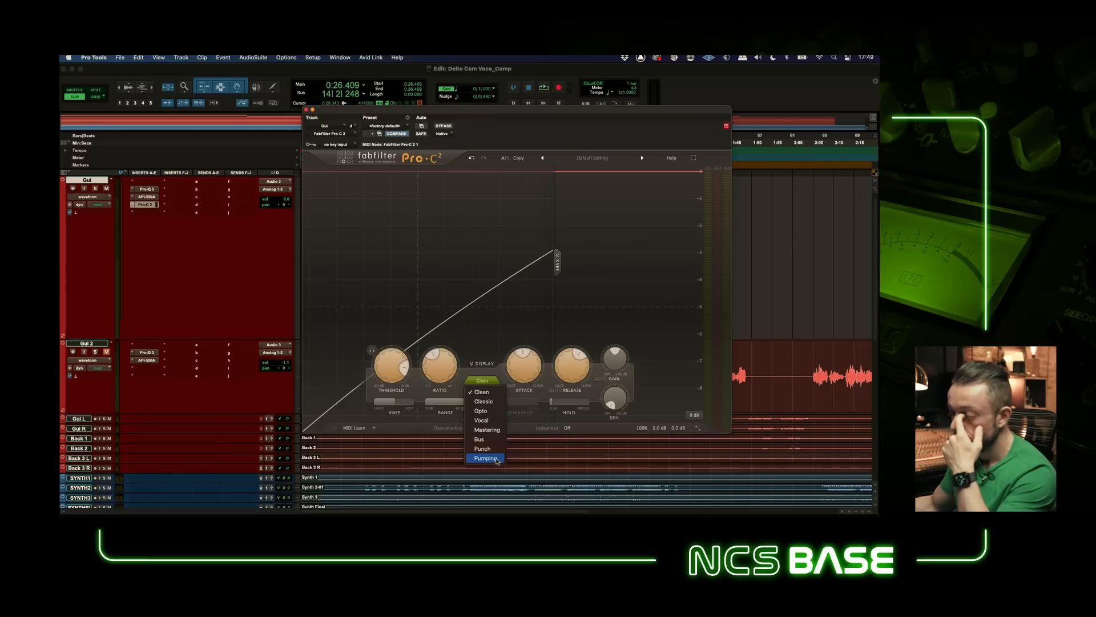
{"action": "left_click", "coordinate": [495, 369]}
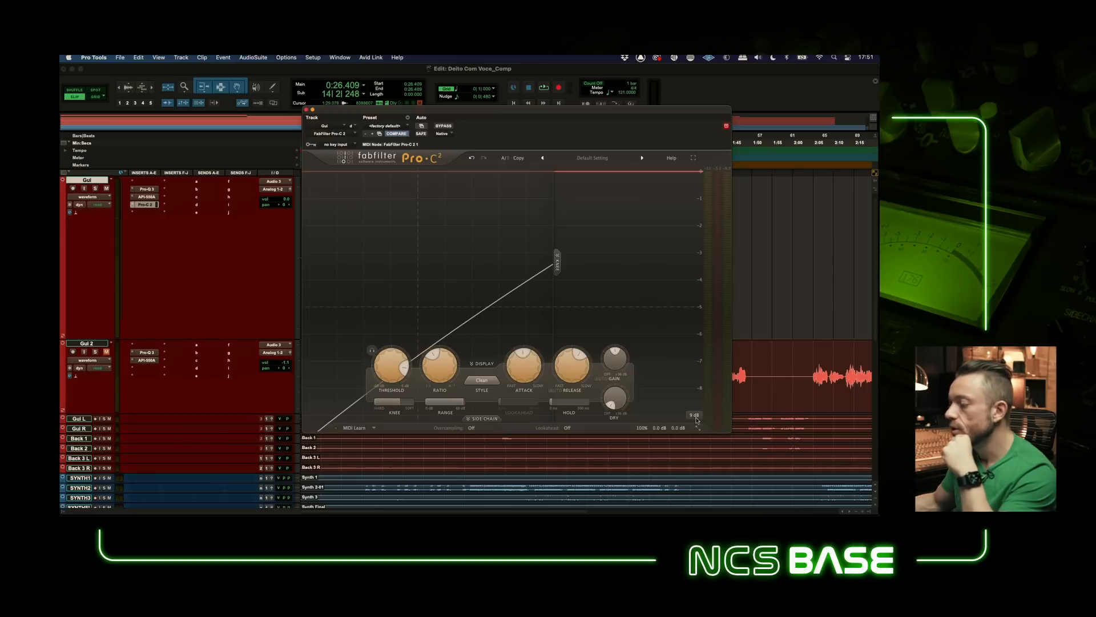
Step: Set the compressor's display range to 72 dB
{"action": "left_click", "coordinate": [695, 414]}
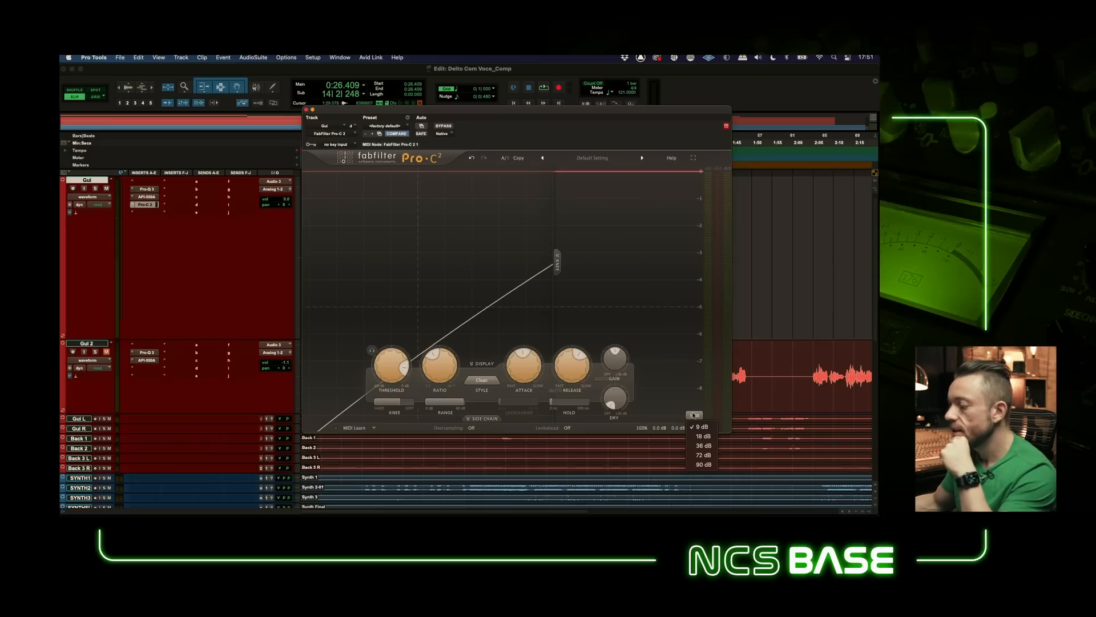
{"action": "left_click", "coordinate": [706, 456]}
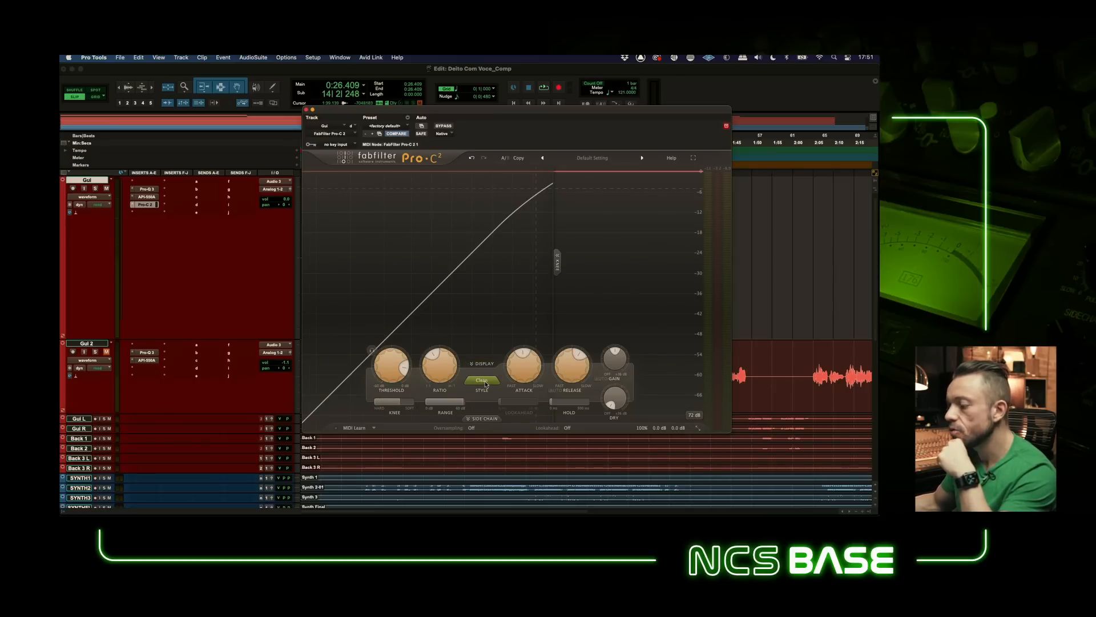
{"action": "mouse_move", "coordinate": [396, 401]}
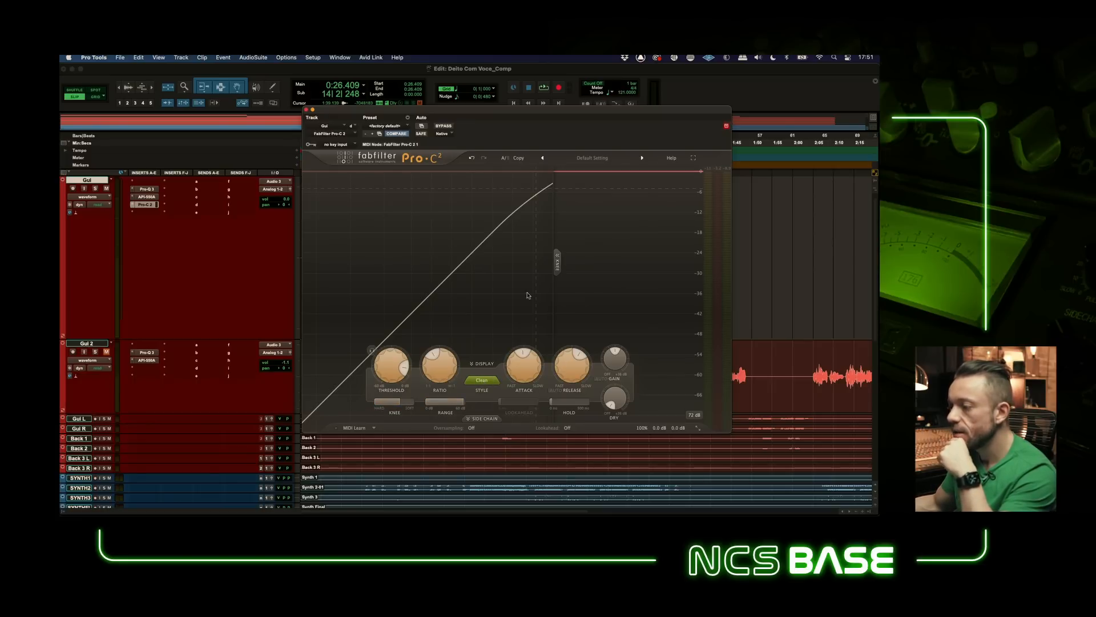
Step: Compare the compression curves of the Opto, Mastering, Vocal and Bus styles, and return the compressor to Clean
{"action": "left_click", "coordinate": [482, 381]}
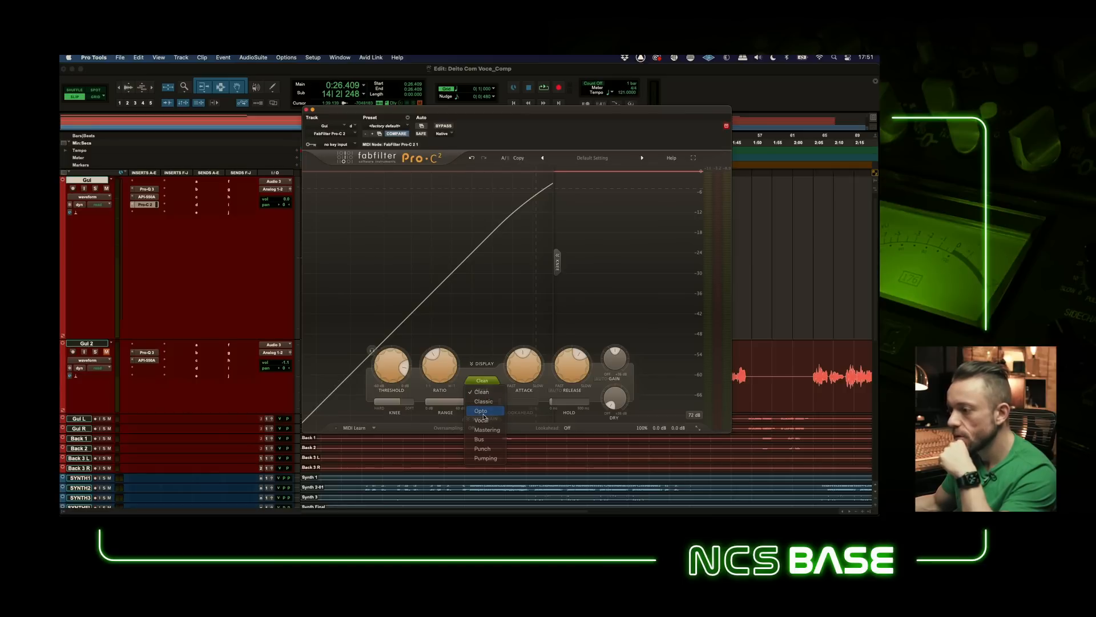
{"action": "left_click", "coordinate": [482, 410]}
{"action": "left_click", "coordinate": [487, 385]}
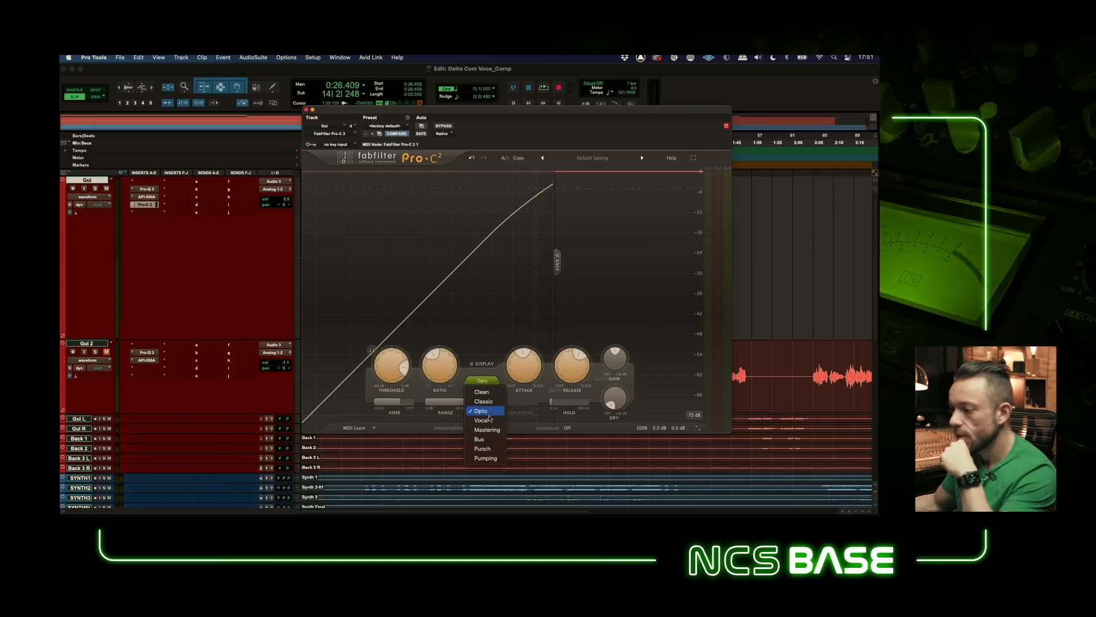
{"action": "left_click", "coordinate": [489, 429]}
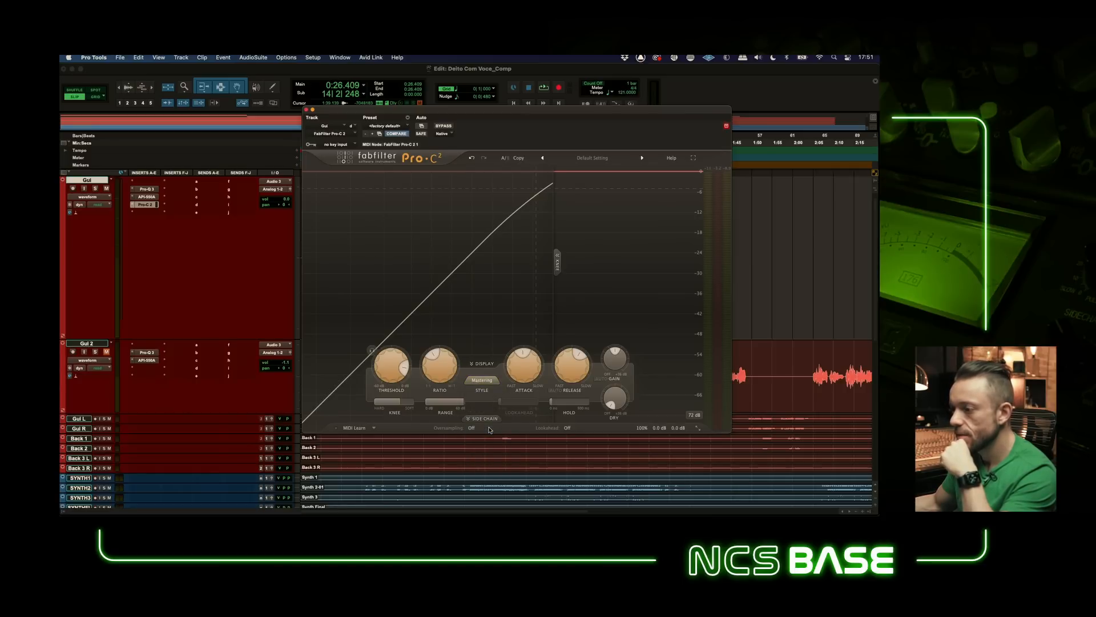
{"action": "left_click", "coordinate": [483, 381]}
{"action": "left_click", "coordinate": [488, 420]}
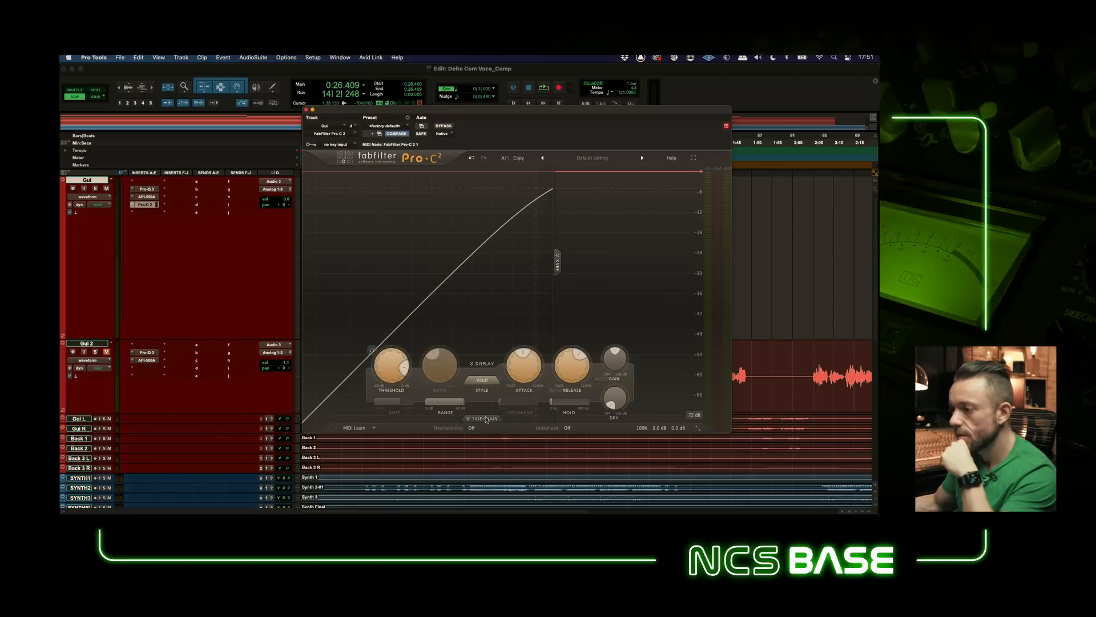
{"action": "left_click", "coordinate": [485, 383]}
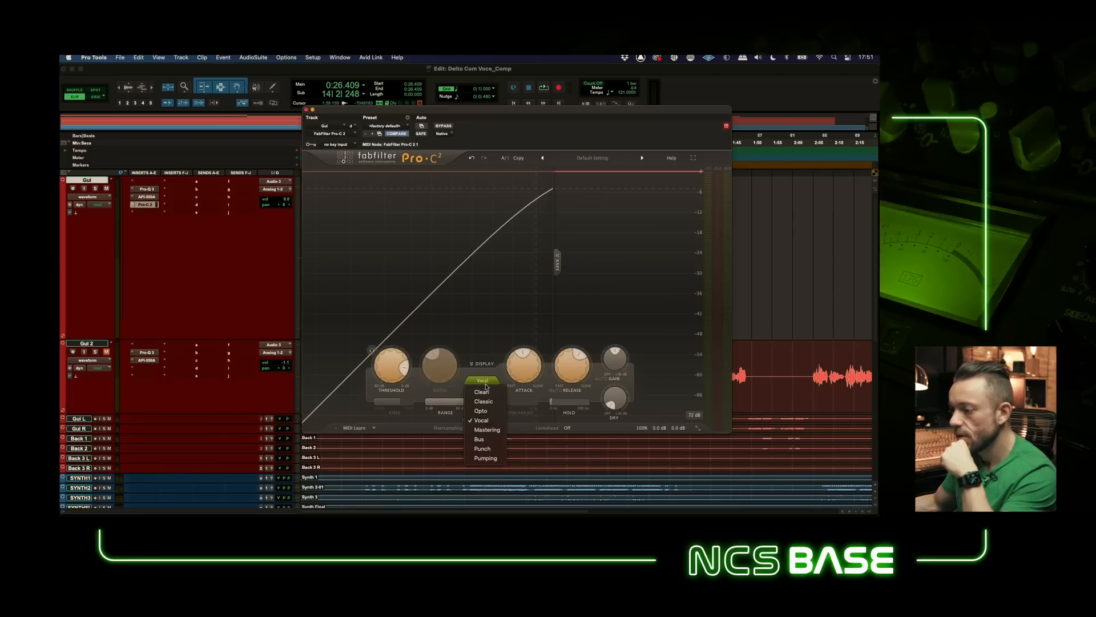
{"action": "left_click", "coordinate": [480, 439]}
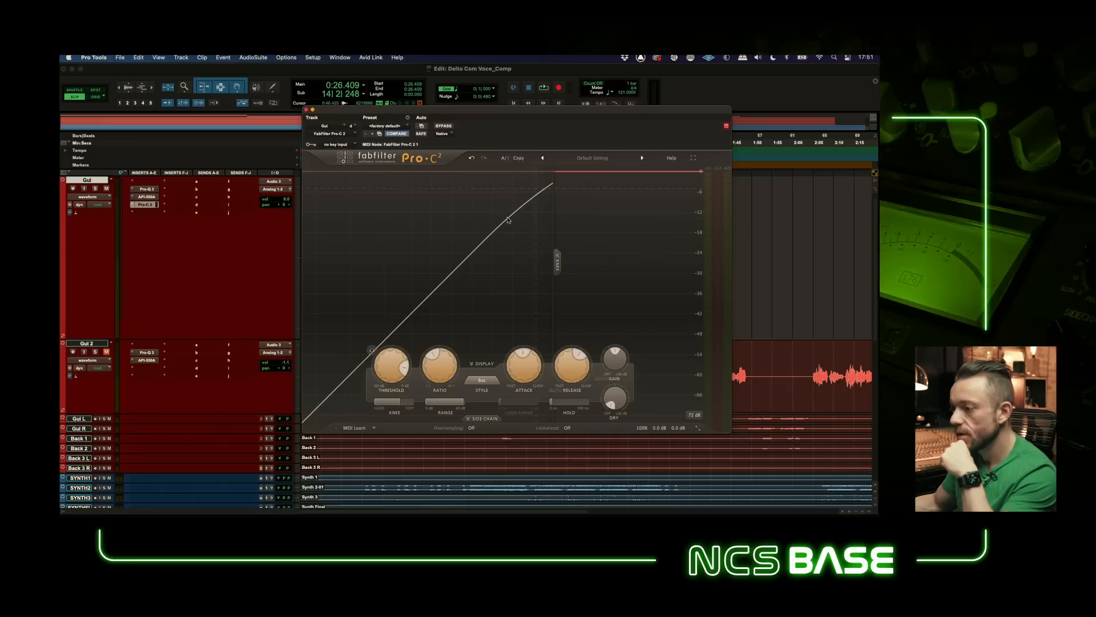
{"action": "left_click", "coordinate": [482, 380]}
{"action": "left_click", "coordinate": [482, 393]}
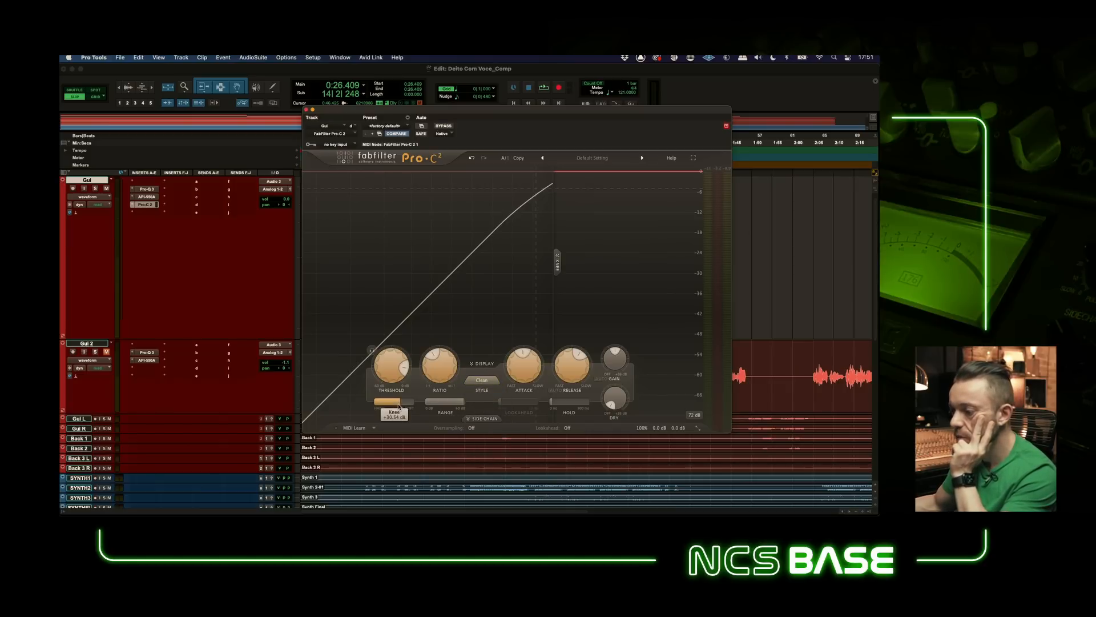
Step: Widen the compressor's knee and expand the side chain section, moving the plug-in window up to fit it
{"action": "left_click_drag", "start_coordinate": [394, 407], "coordinate": [356, 406]}
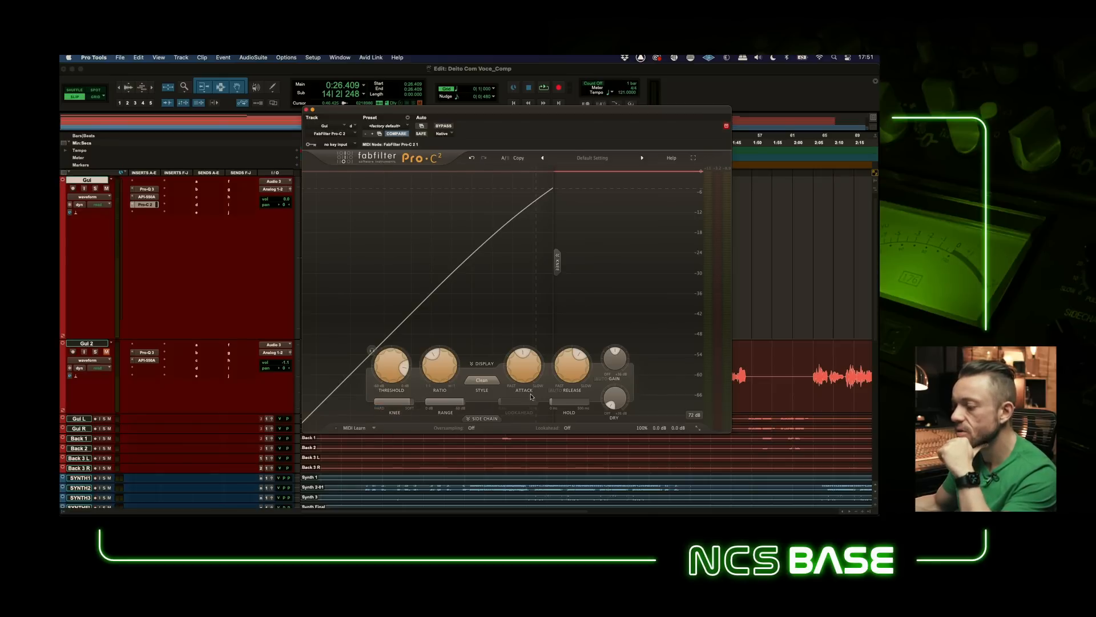
{"action": "left_click", "coordinate": [483, 420]}
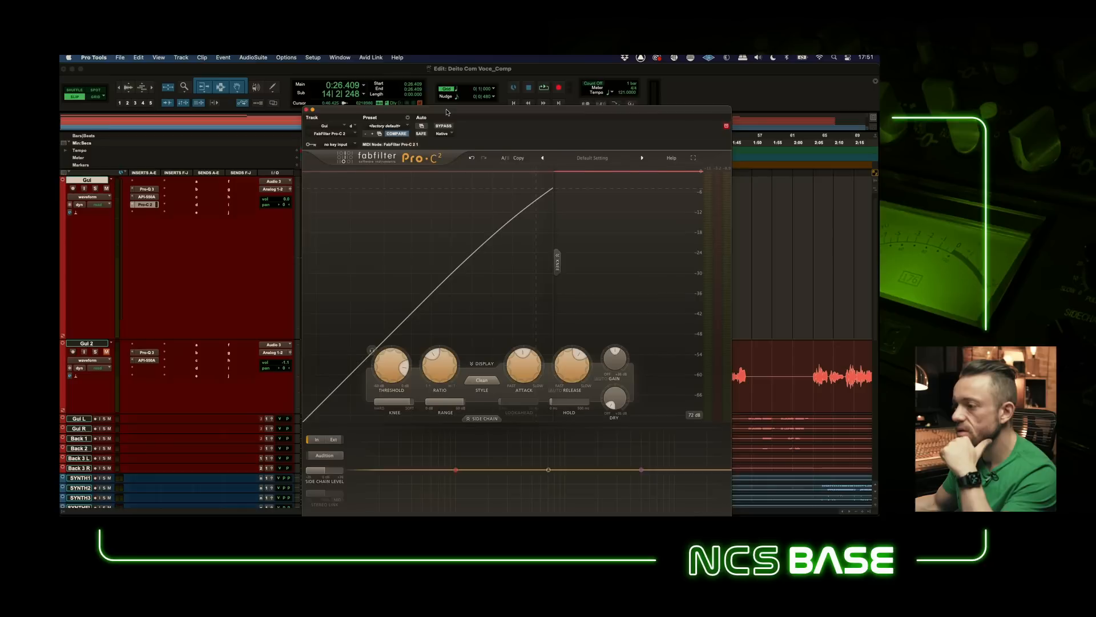
{"action": "left_click_drag", "start_coordinate": [446, 109], "coordinate": [423, 66]}
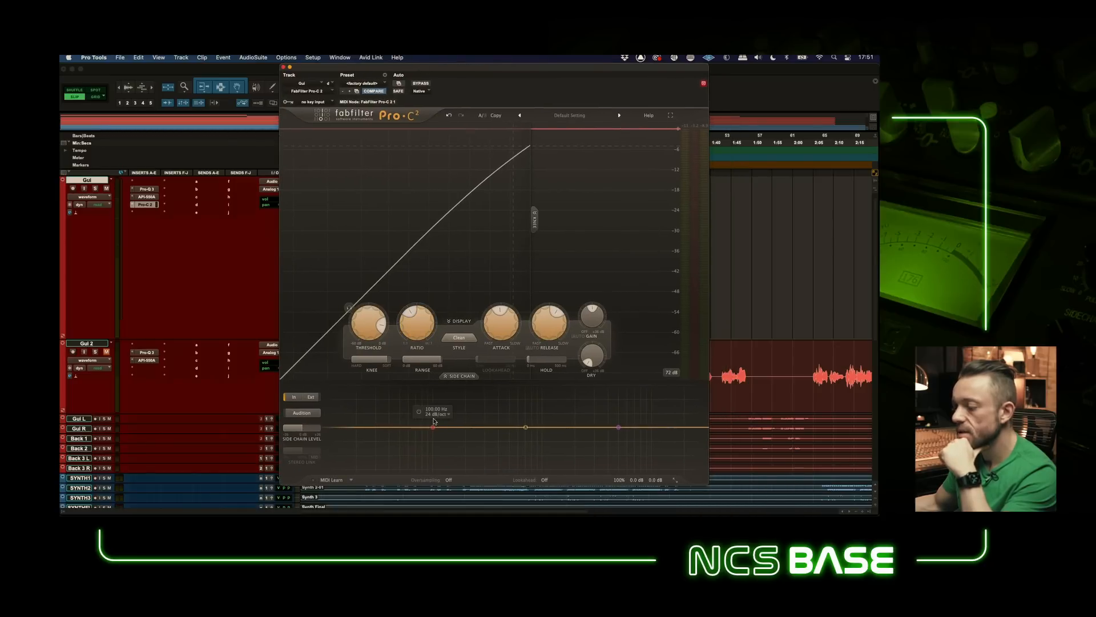
Step: Enable the side chain's low-cut filter at 100 Hz and its high-cut filter, with the high cut slightly below 5000 Hz
{"action": "left_click", "coordinate": [419, 412]}
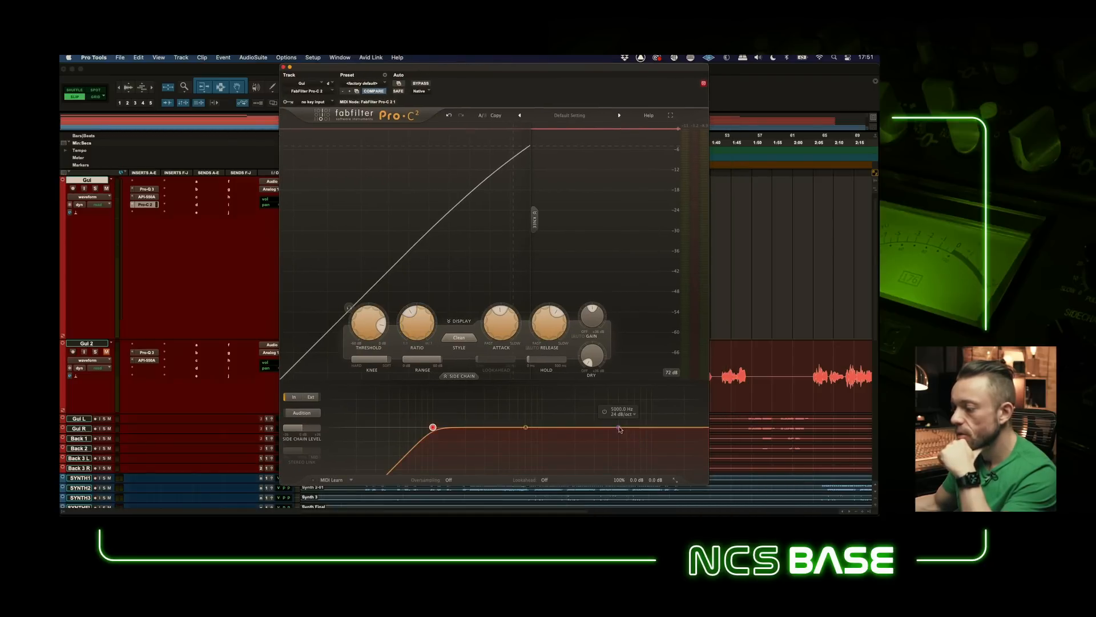
{"action": "left_click", "coordinate": [604, 413]}
{"action": "mouse_move", "coordinate": [518, 429]}
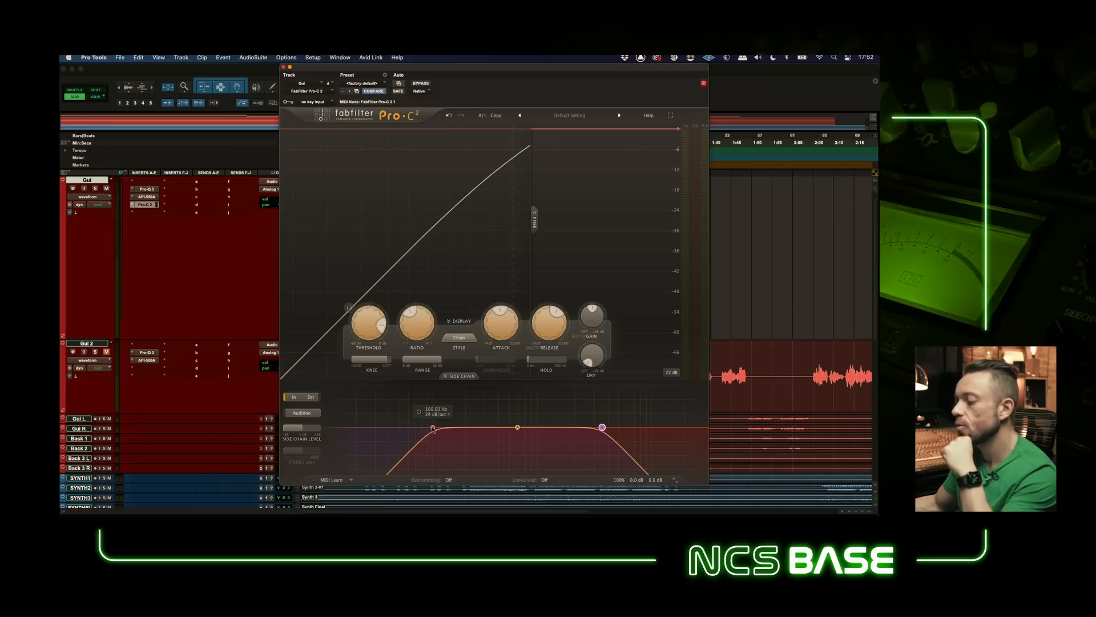
Step: Narrow the side chain's passband by raising the low cut and lowering the high cut, and close the Pro-C 2 window
{"action": "left_click_drag", "start_coordinate": [433, 428], "coordinate": [459, 427]}
{"action": "left_click_drag", "start_coordinate": [602, 427], "coordinate": [574, 427]}
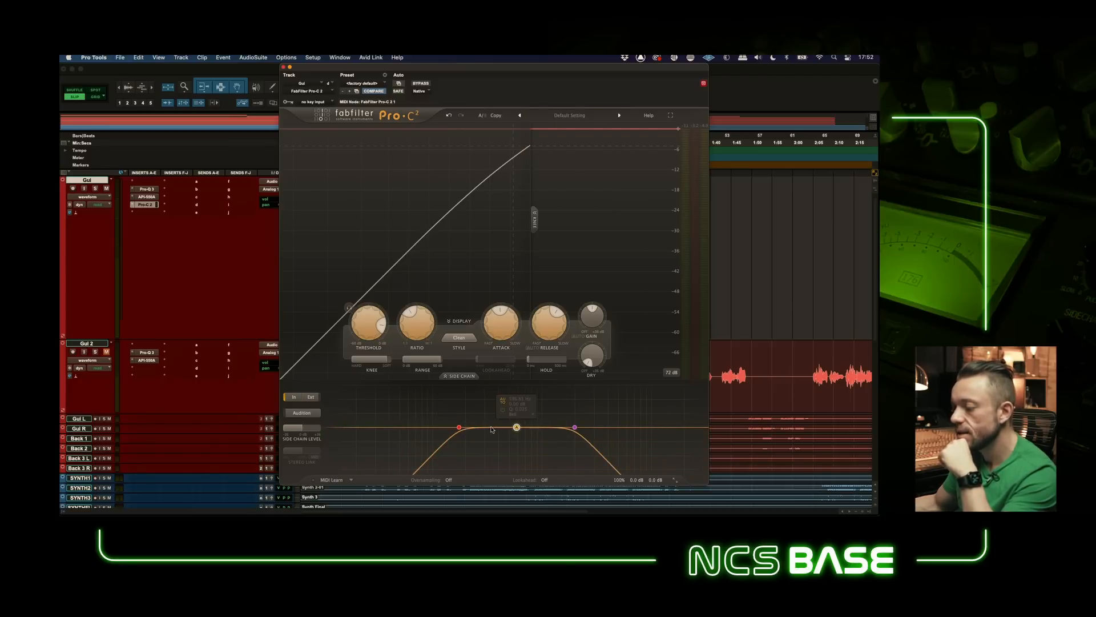
{"action": "left_click_drag", "start_coordinate": [459, 428], "coordinate": [440, 427]}
{"action": "left_click_drag", "start_coordinate": [574, 428], "coordinate": [540, 427]}
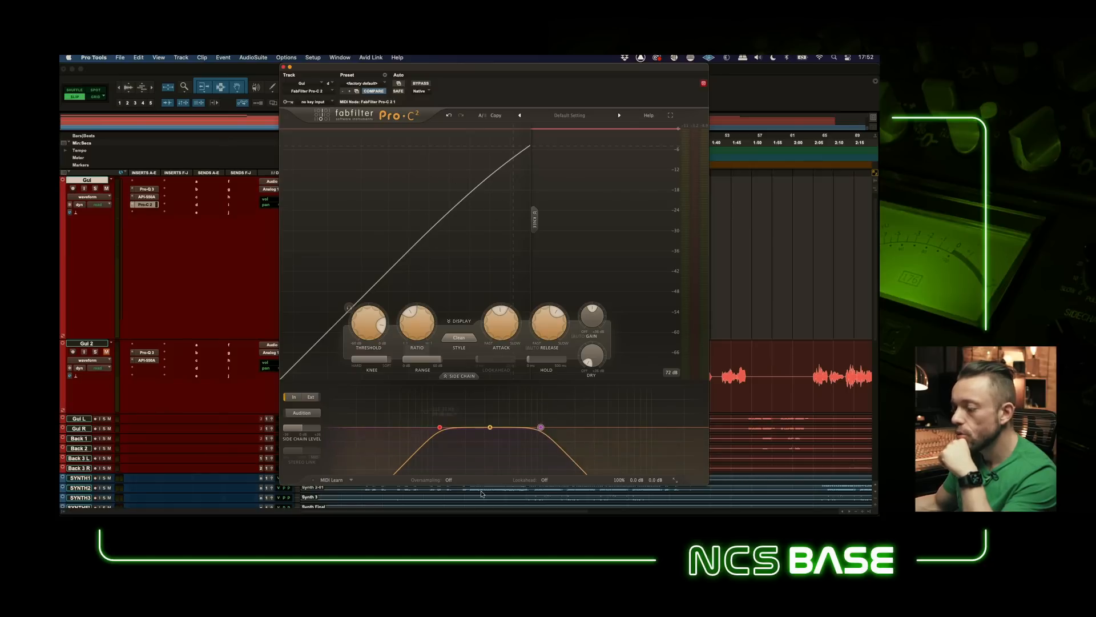
{"action": "mouse_move", "coordinate": [468, 451]}
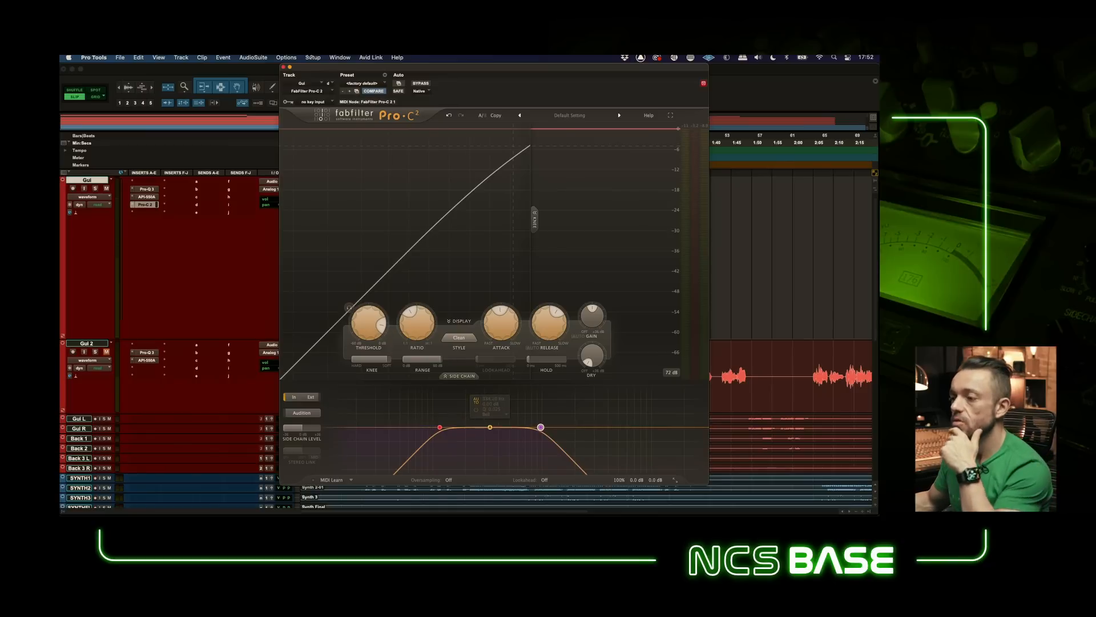
{"action": "left_click", "coordinate": [282, 68]}
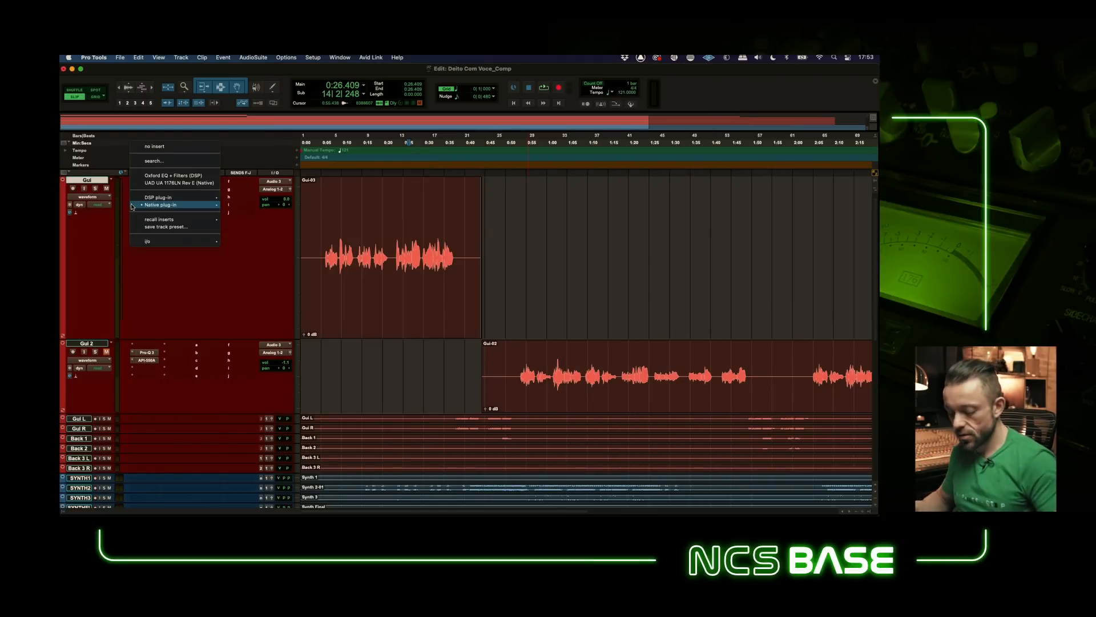
Step: Replace Pro-C 2 on the lead vocal track with the mono UAD Empirical Labs Distressor, and move its window down below the timeline rulers
{"action": "type", "text": "dis"}
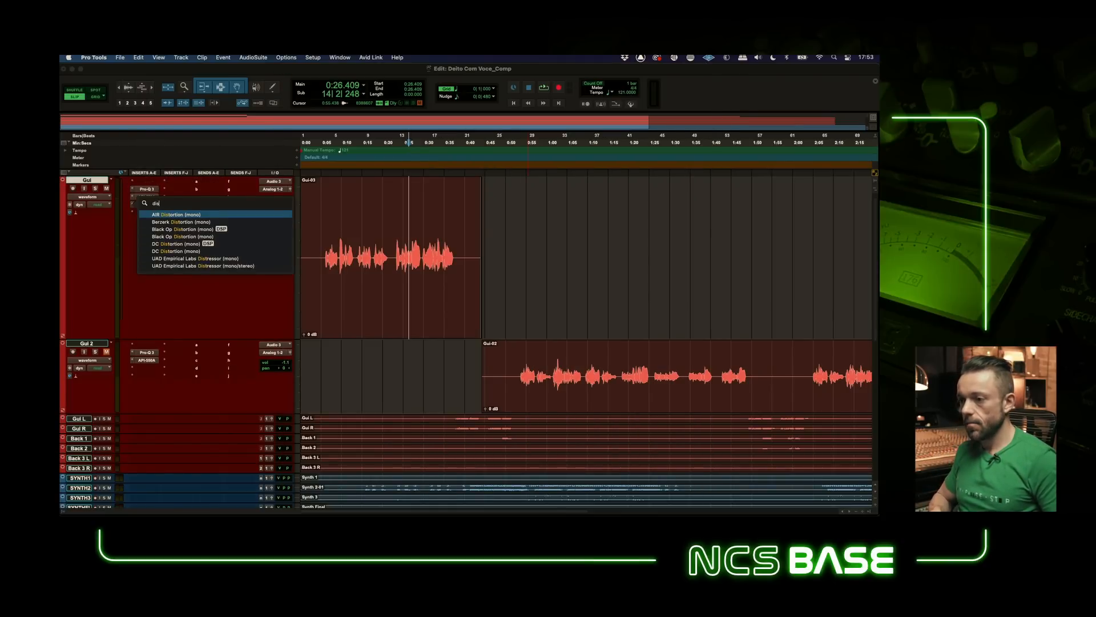
{"action": "key", "text": "BackSpace"}
{"action": "key", "text": "BackSpace"}
{"action": "key", "text": "BackSpace"}
{"action": "type", "text": "dis"}
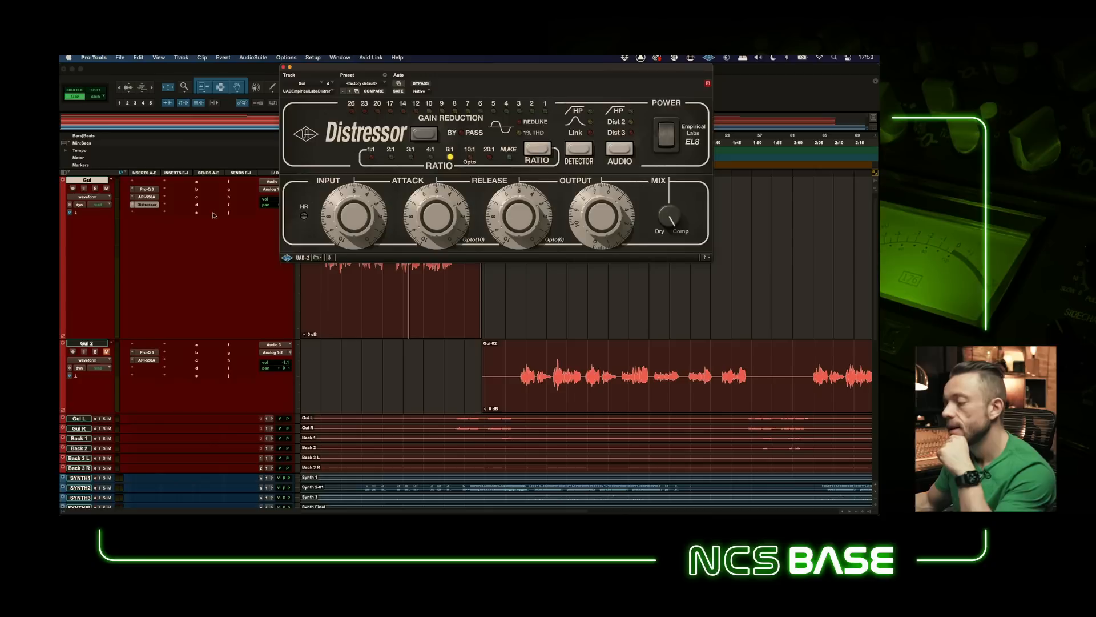
{"action": "left_click_drag", "start_coordinate": [393, 72], "coordinate": [266, 154]}
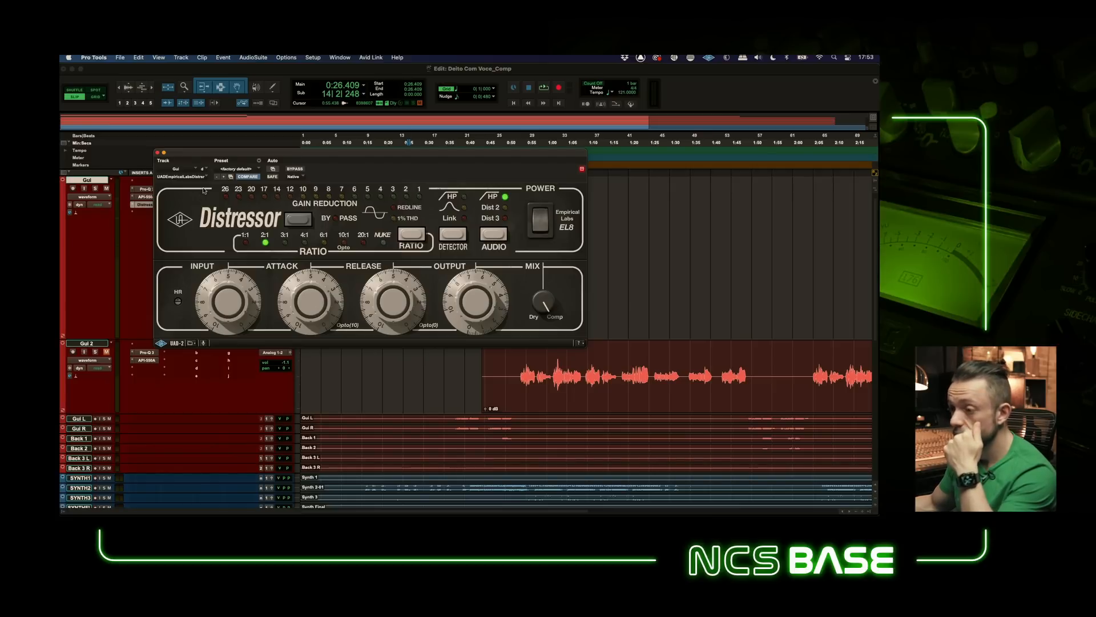
Step: Search the insert plug-ins for "arouso" and close the open plug-in window
{"action": "type", "text": "arouso"}
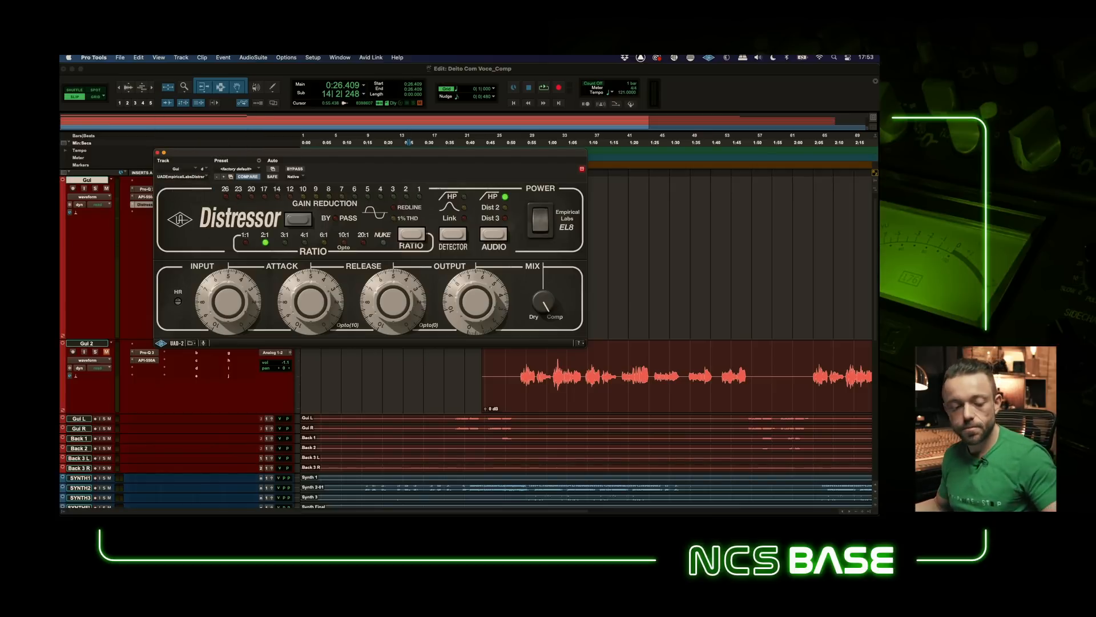
{"action": "key", "text": "super+w"}
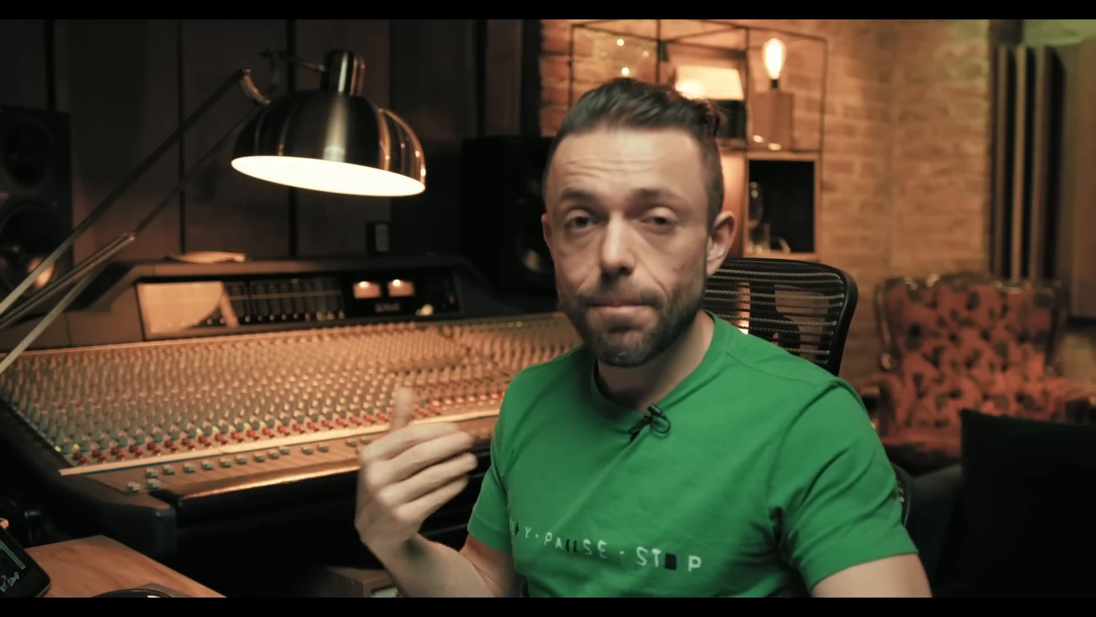